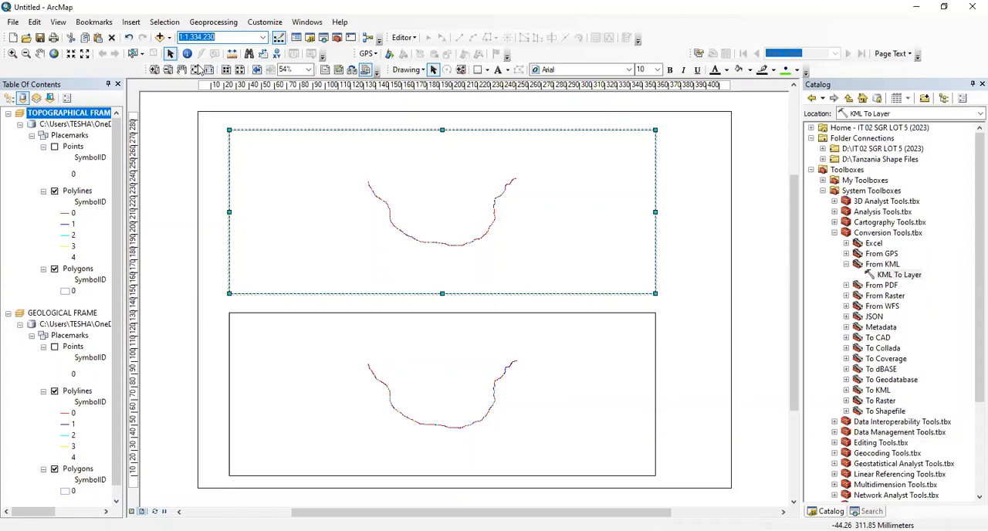
# Set the map scale of the TOPOGRAPHICAL FRAME to 1:1,000,000
pyautogui.press('Right')
pyautogui.press('BackSpace')
pyautogui.press('BackSpace')
pyautogui.press('BackSpace')
pyautogui.write('000')
pyautogui.press('BackSpace')
pyautogui.press('BackSpace')
pyautogui.press('BackSpace')
pyautogui.write('00,0')
pyautogui.press('Return')
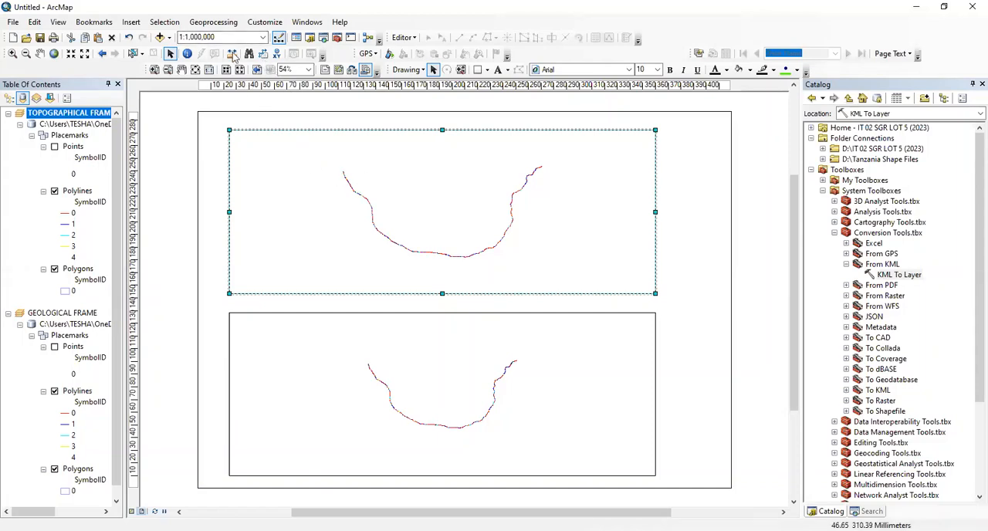
# Enlarge the route in the TOPOGRAPHICAL FRAME by setting its map scale to 1:750,000
pyautogui.click(203, 37)
pyautogui.press('Return')
pyautogui.press('Left')
pyautogui.press('Left')
pyautogui.press('Left')
pyautogui.press('BackSpace')
pyautogui.press('BackSpace')
pyautogui.press('BackSpace')
pyautogui.press('BackSpace')
pyautogui.press('BackSpace')
pyautogui.press('BackSpace')
pyautogui.write('750')
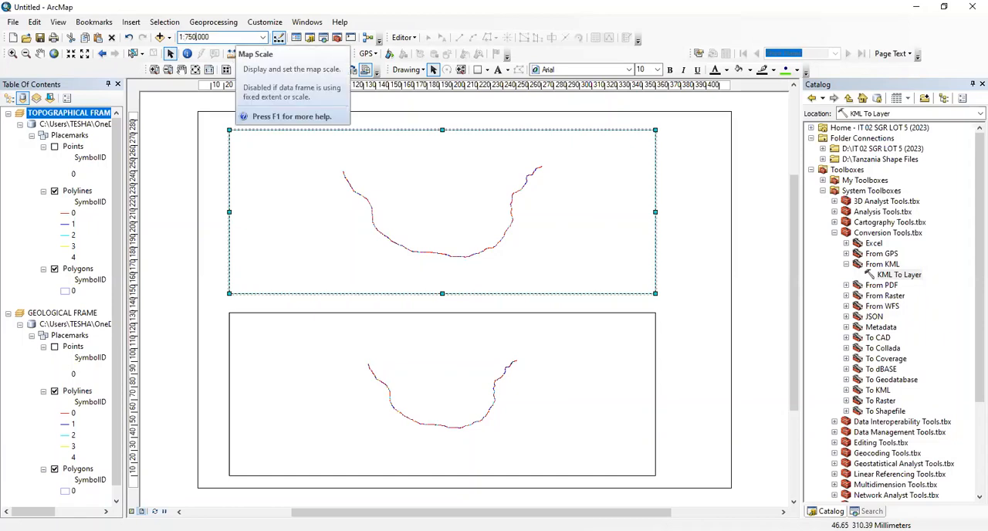
pyautogui.press('Return')
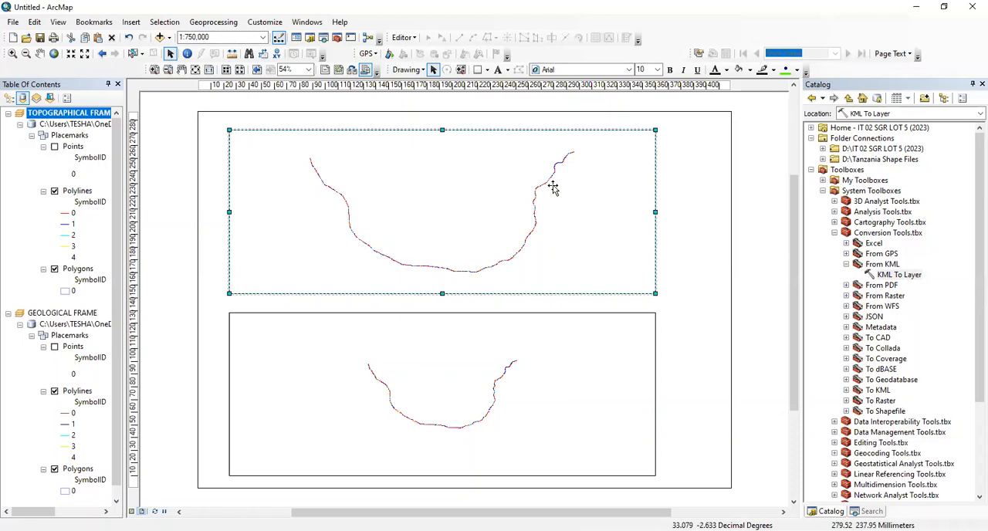
# Try a map scale of 1:500,000 for the TOPOGRAPHICAL FRAME
pyautogui.click(195, 37)
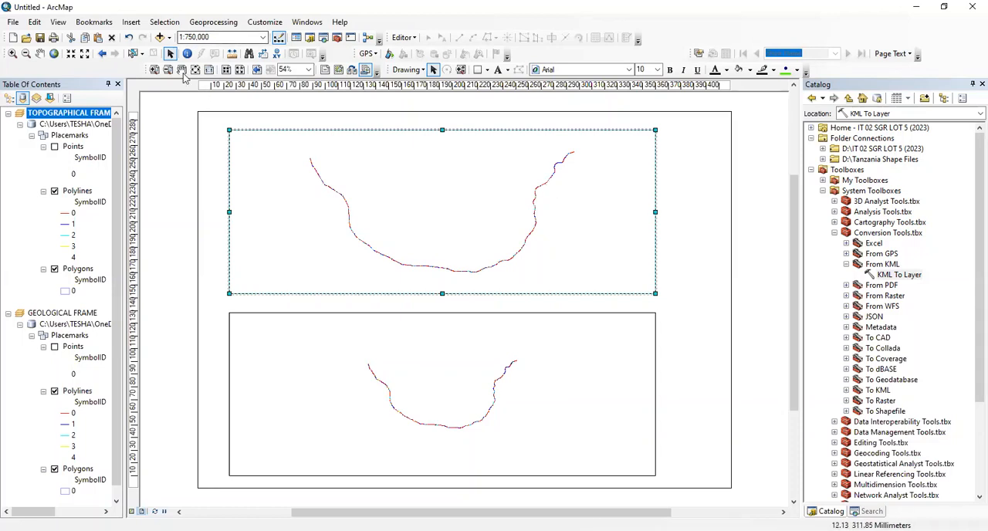
pyautogui.press('Left')
pyautogui.press('Left')
pyautogui.press('Left')
pyautogui.press('Left')
pyautogui.press('Left')
pyautogui.press('Left')
pyautogui.press('BackSpace')
pyautogui.write('0')
pyautogui.press('Return')
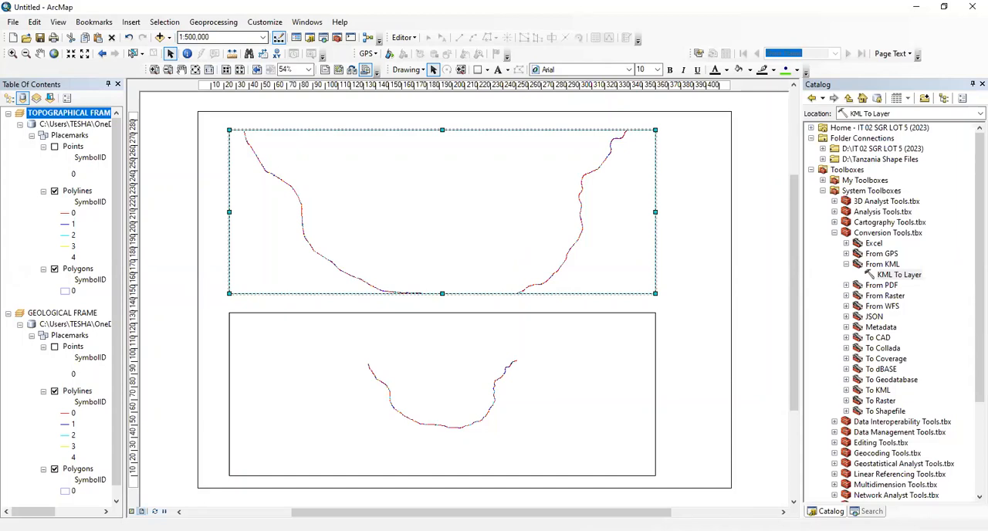
# Set the map scale of the TOPOGRAPHICAL FRAME to 1:575,000 and deselect the frame
pyautogui.click(207, 37)
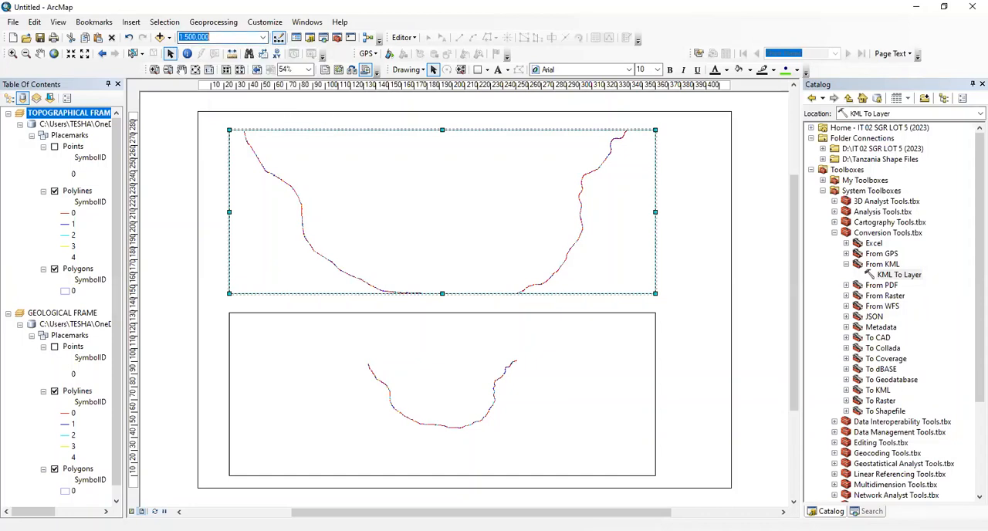
pyautogui.click(209, 37)
pyautogui.press('BackSpace')
pyautogui.press('BackSpace')
pyautogui.press('BackSpace')
pyautogui.write('75')
pyautogui.press('Return')
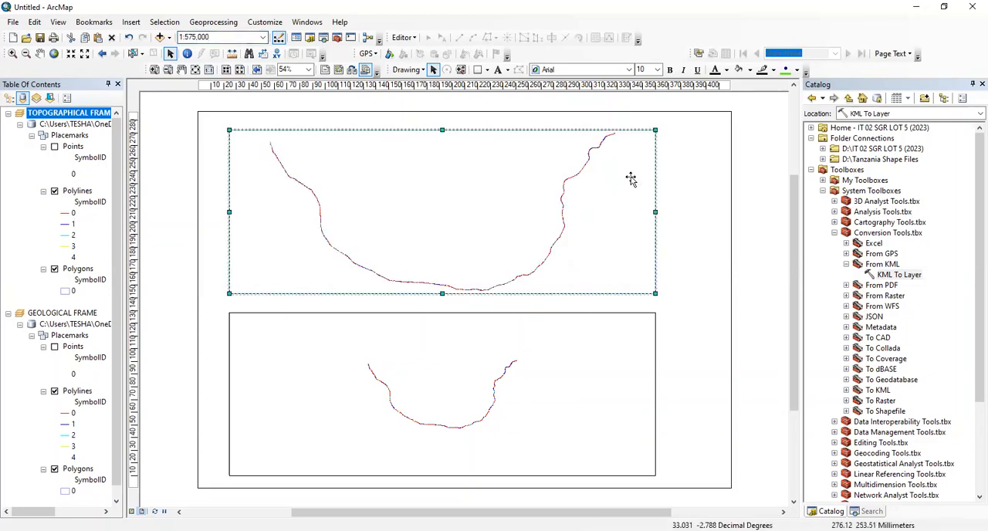
pyautogui.click(671, 184)
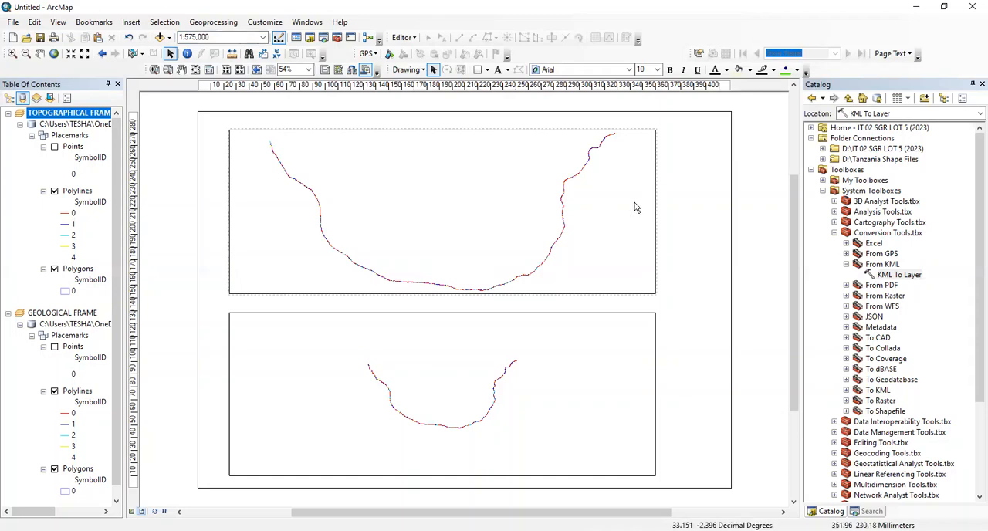
# Set the map scale of the GEOLOGICAL FRAME to 1:575,000 and deselect the frame
pyautogui.click(423, 388)
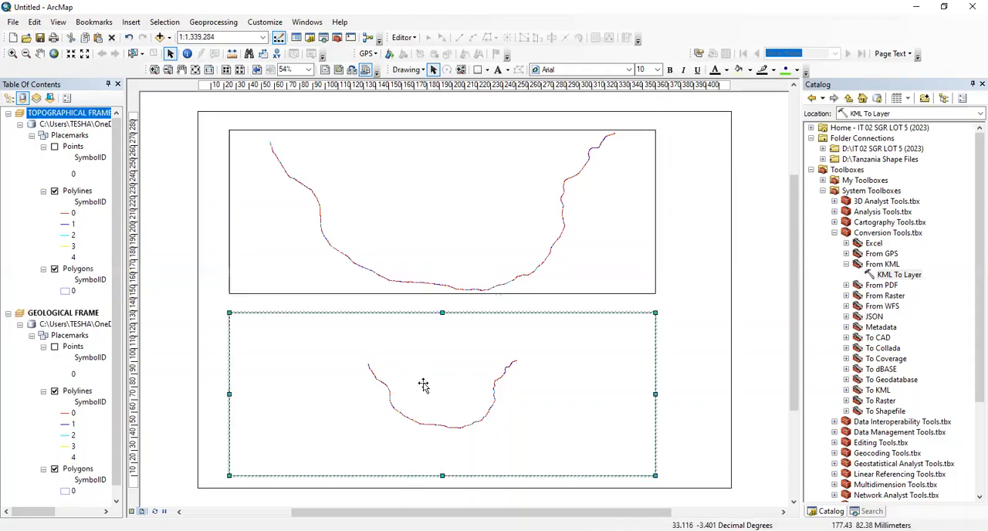
pyautogui.click(220, 37)
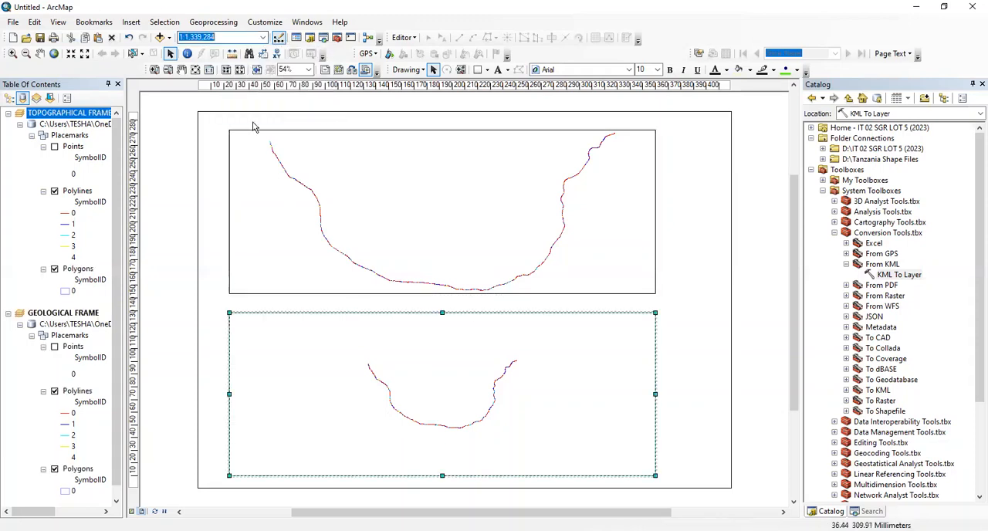
pyautogui.press('Right')
pyautogui.press('BackSpace')
pyautogui.press('BackSpace')
pyautogui.press('BackSpace')
pyautogui.press('BackSpace')
pyautogui.press('BackSpace')
pyautogui.press('BackSpace')
pyautogui.press('BackSpace')
pyautogui.press('BackSpace')
pyautogui.press('BackSpace')
pyautogui.write(':575')
pyautogui.write('000')
pyautogui.press('Return')
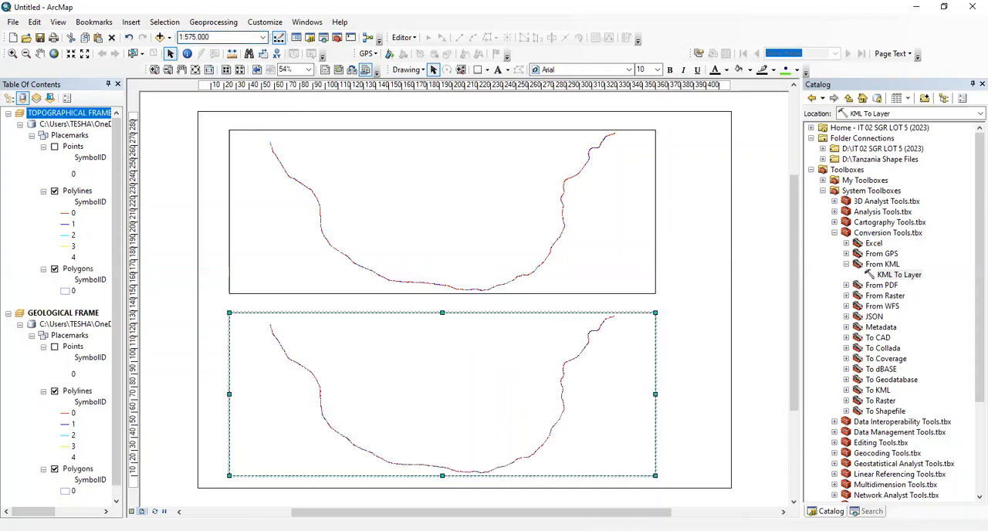
pyautogui.click(661, 298)
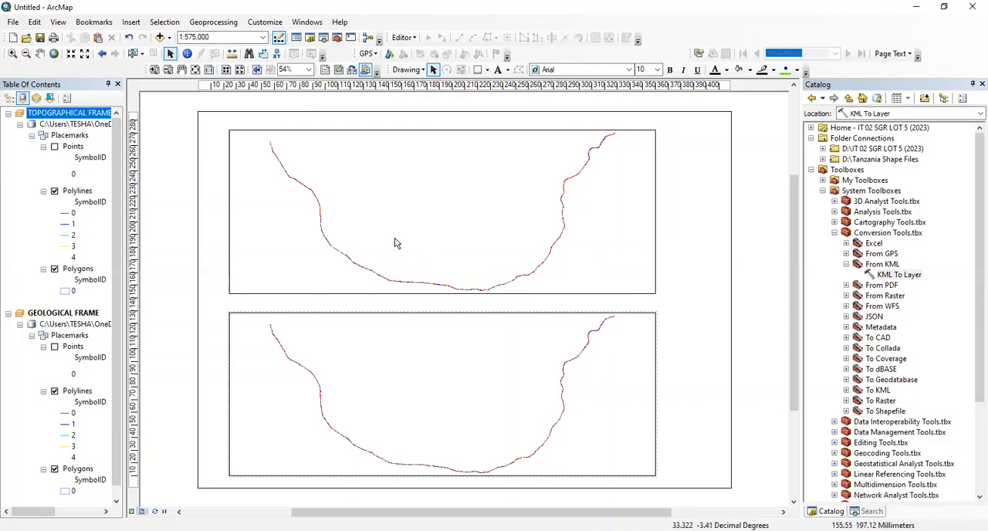
# Lock the TOPOGRAPHICAL FRAME's extent to a Fixed Scale of 1:575,000 in its data frame properties
pyautogui.click(245, 213)
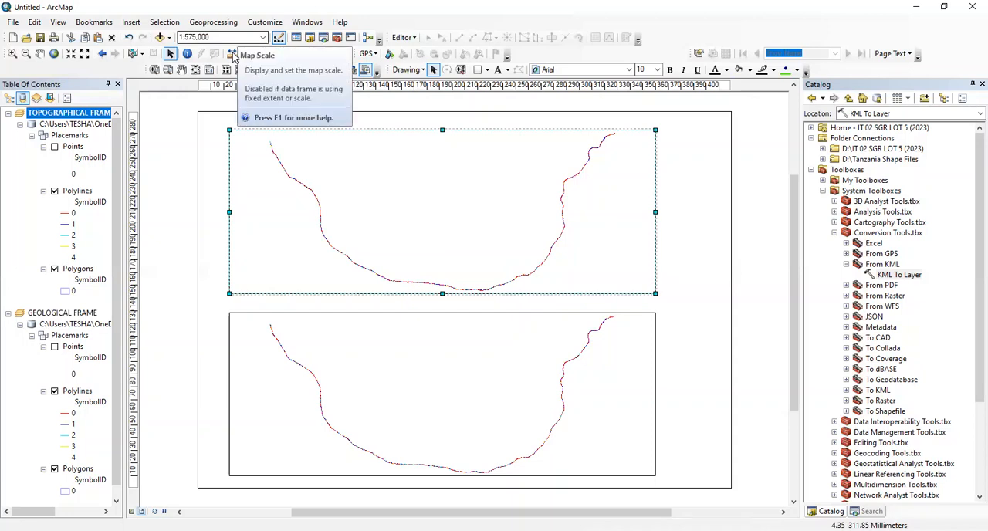
pyautogui.rightClick(255, 196)
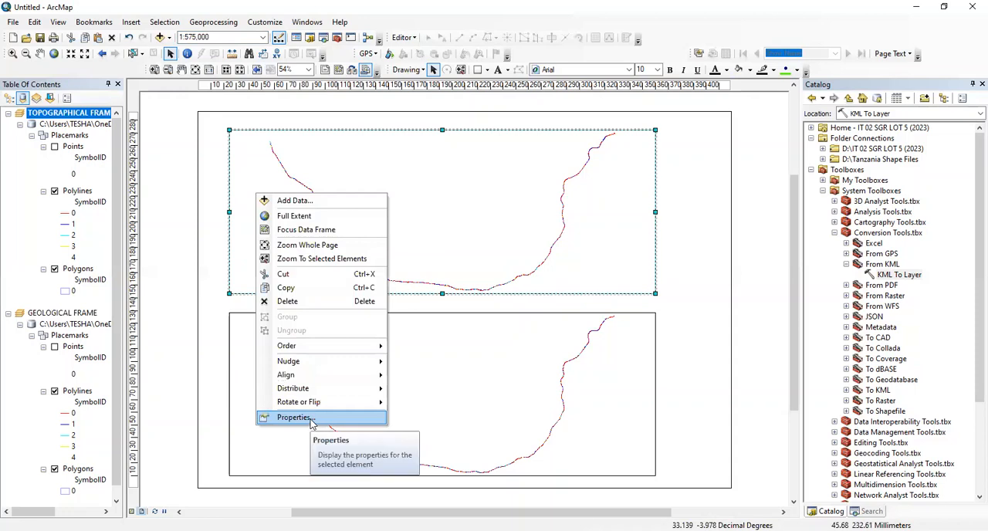
pyautogui.click(309, 417)
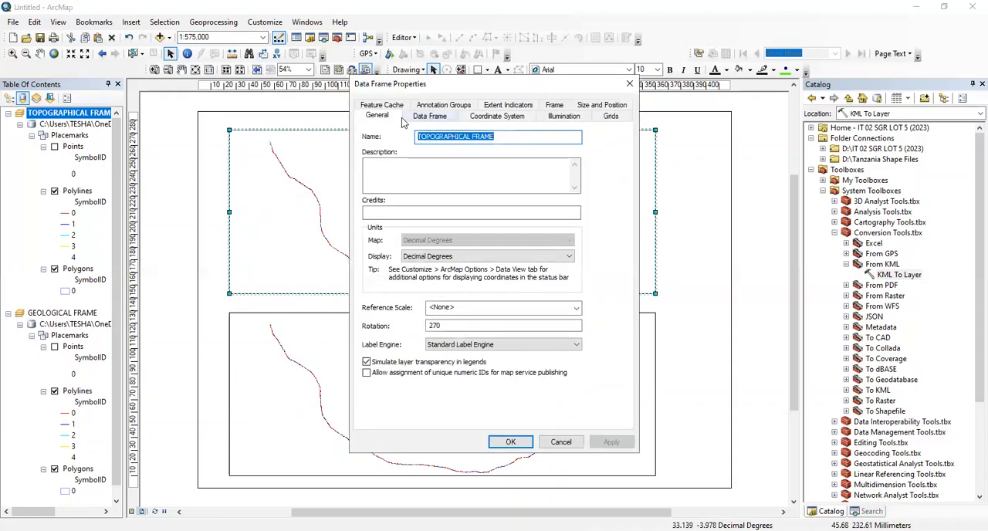
pyautogui.click(441, 117)
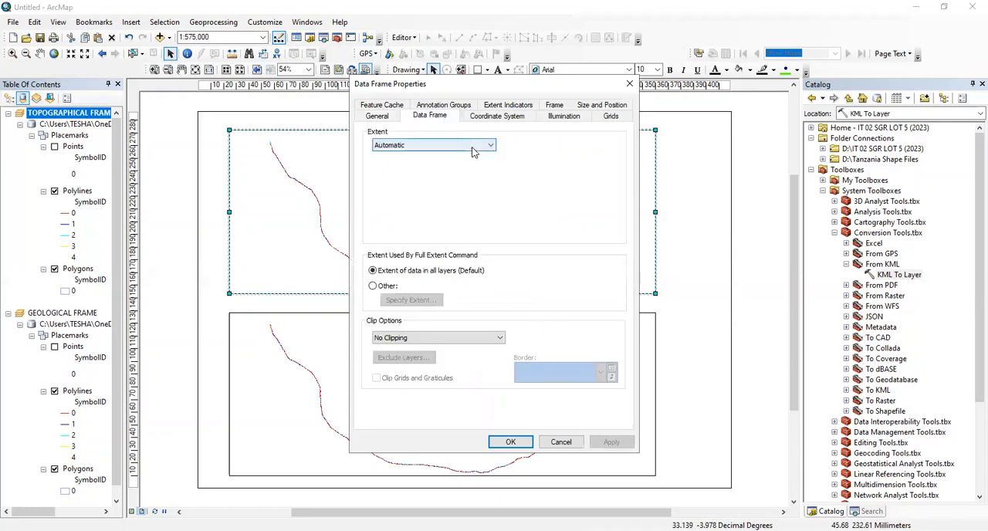
pyautogui.click(473, 146)
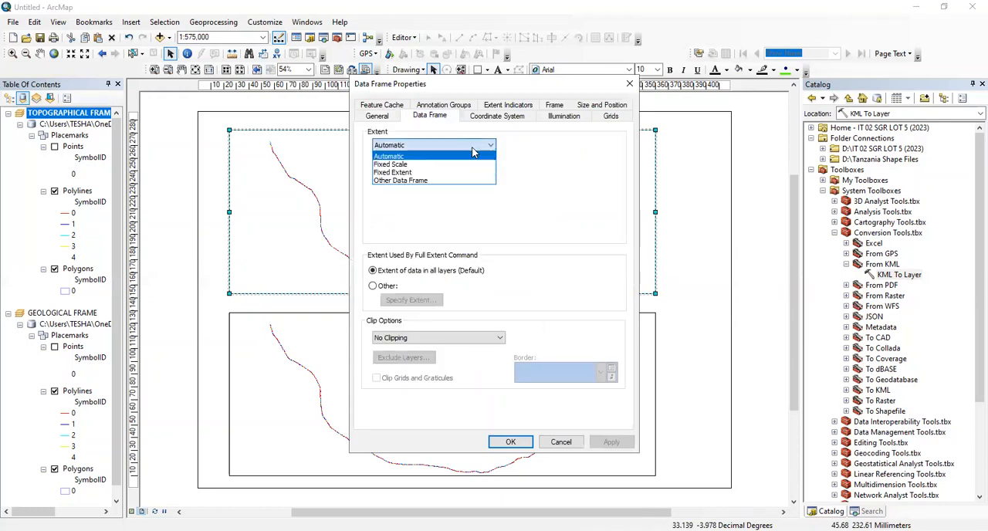
pyautogui.click(455, 166)
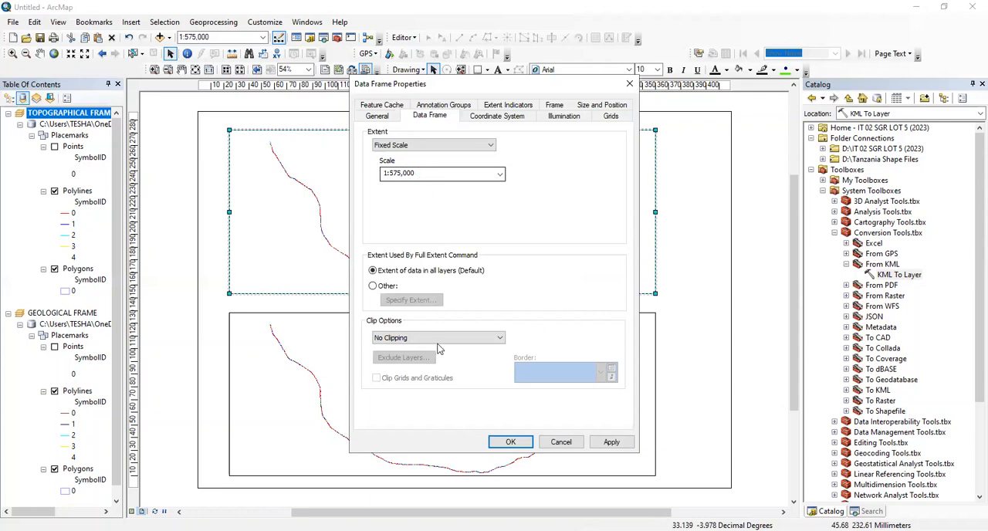
pyautogui.click(608, 442)
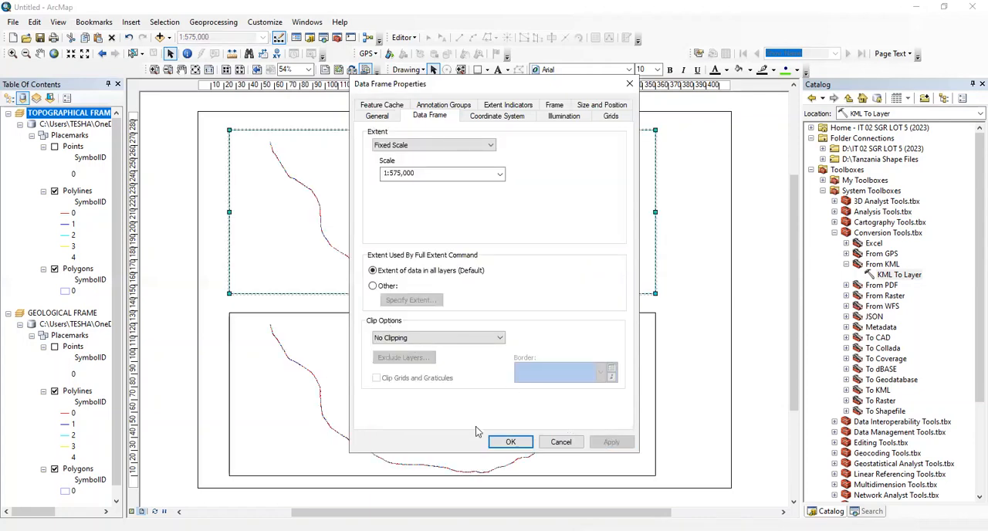
pyautogui.press('Return')
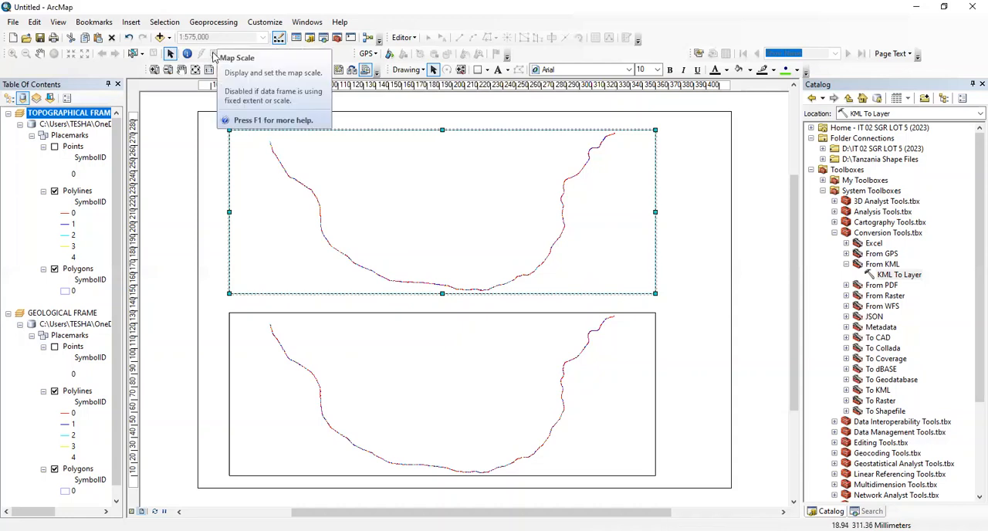
# Lock the GEOLOGICAL FRAME's extent to a Fixed Scale of 1:575,000 in its data frame properties and deselect the frame
pyautogui.click(269, 373)
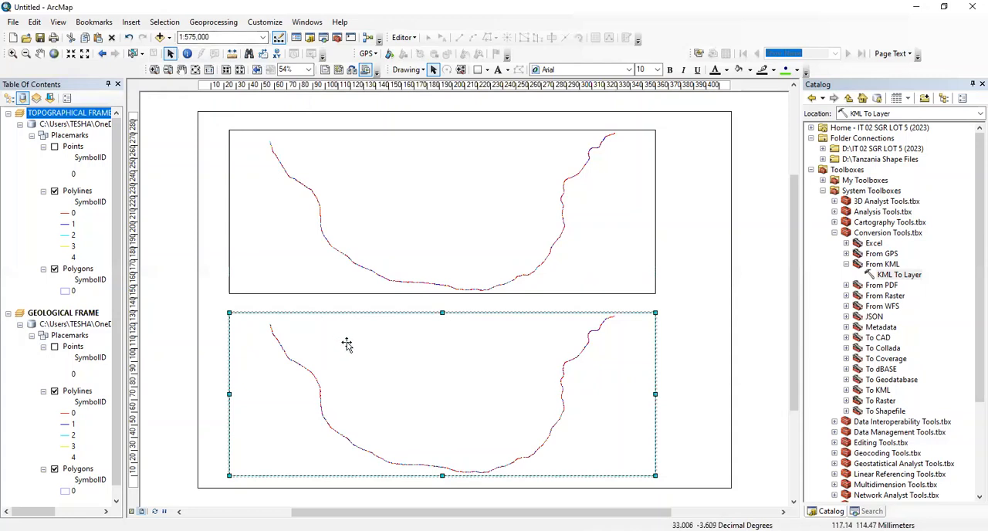
pyautogui.rightClick(374, 341)
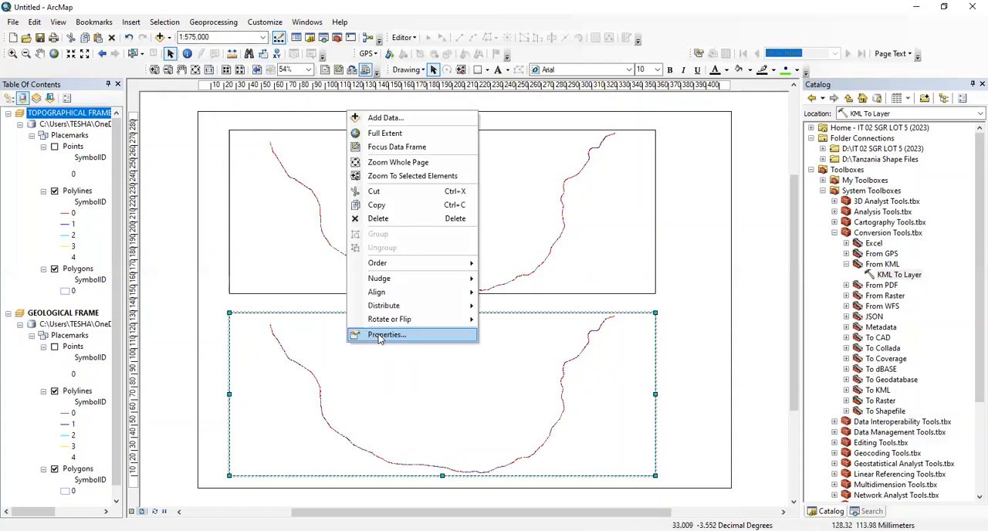
pyautogui.click(378, 334)
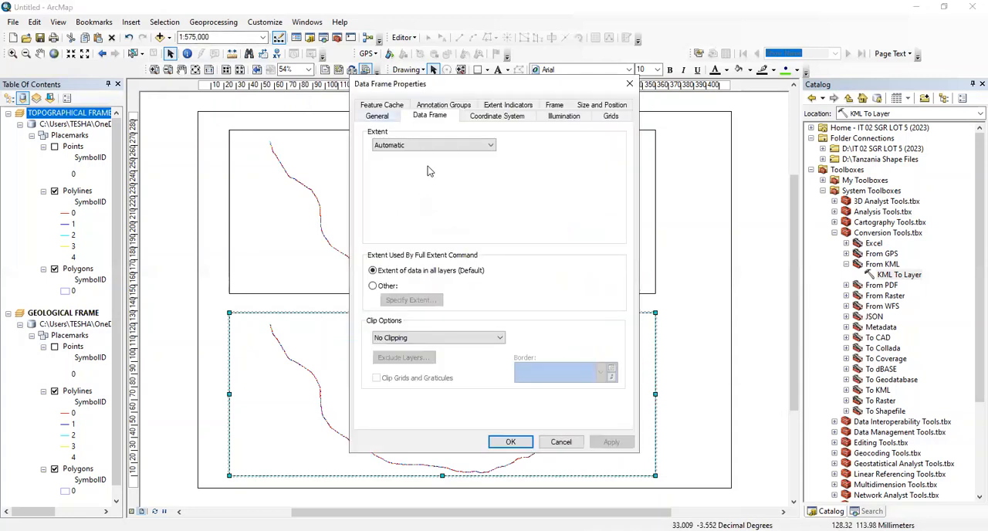
pyautogui.click(439, 147)
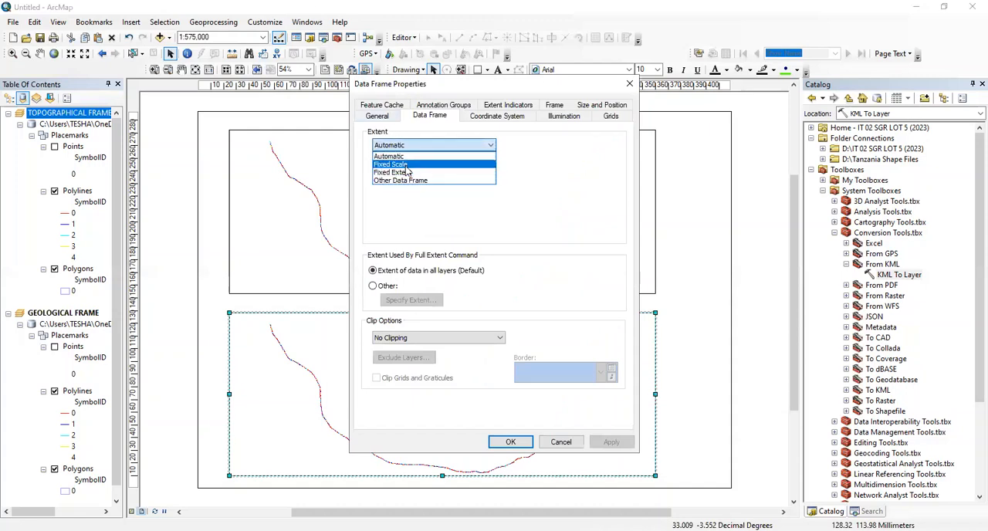
pyautogui.click(407, 165)
pyautogui.doubleClick(406, 173)
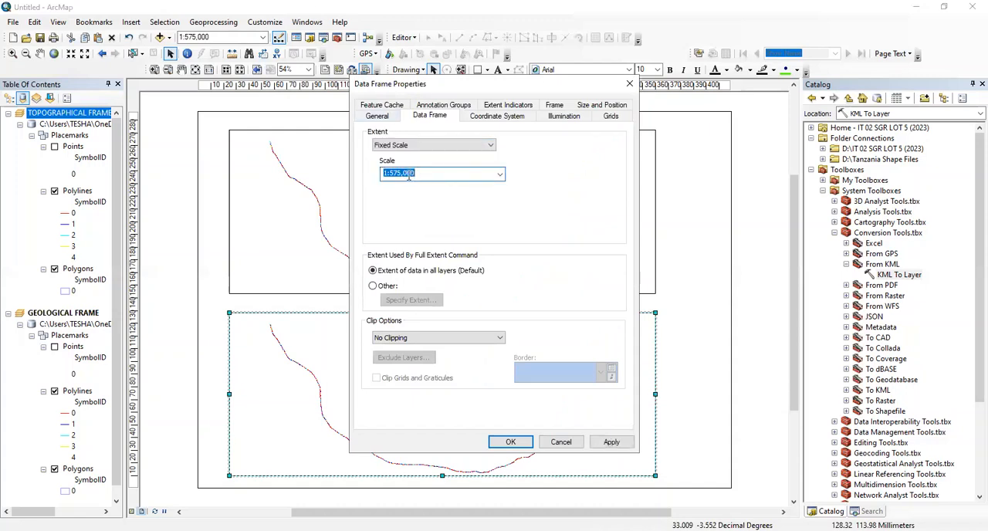
pyautogui.click(609, 443)
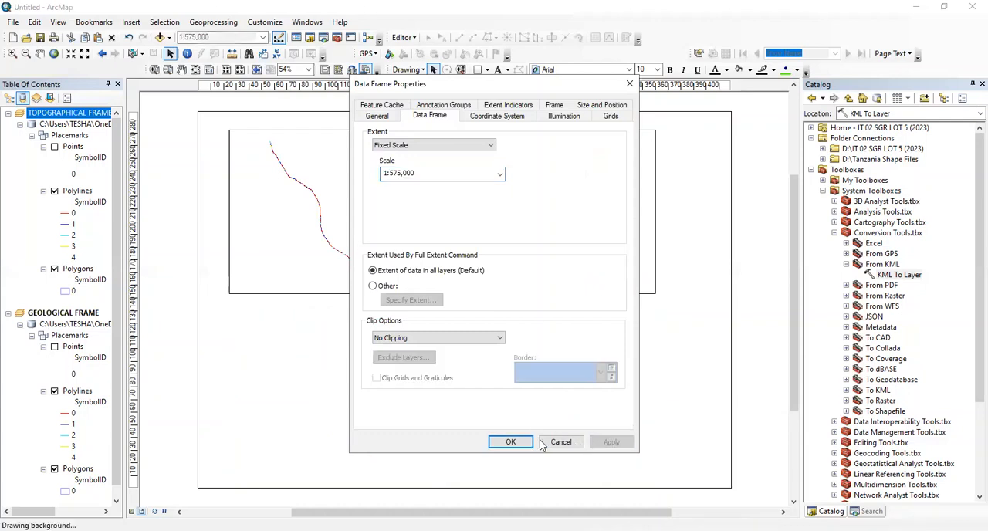
pyautogui.click(512, 443)
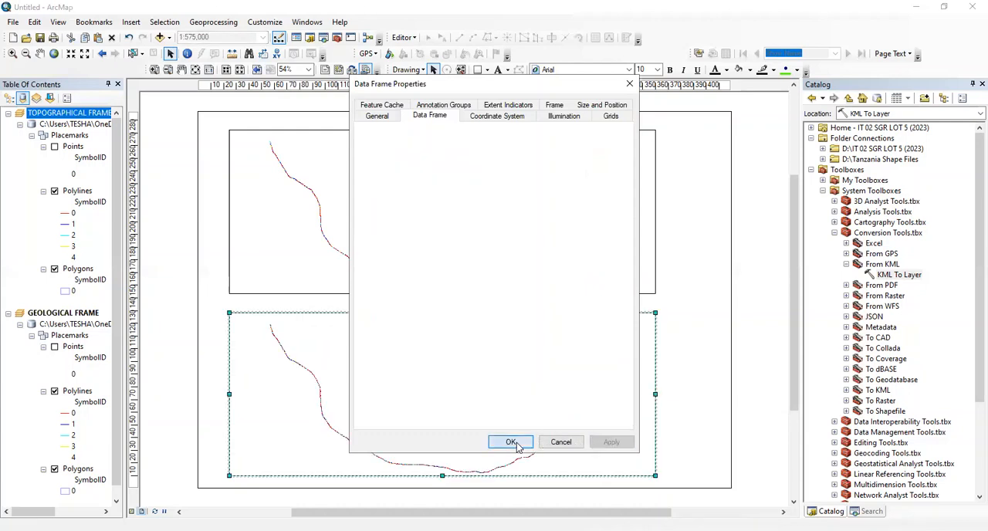
pyautogui.click(215, 249)
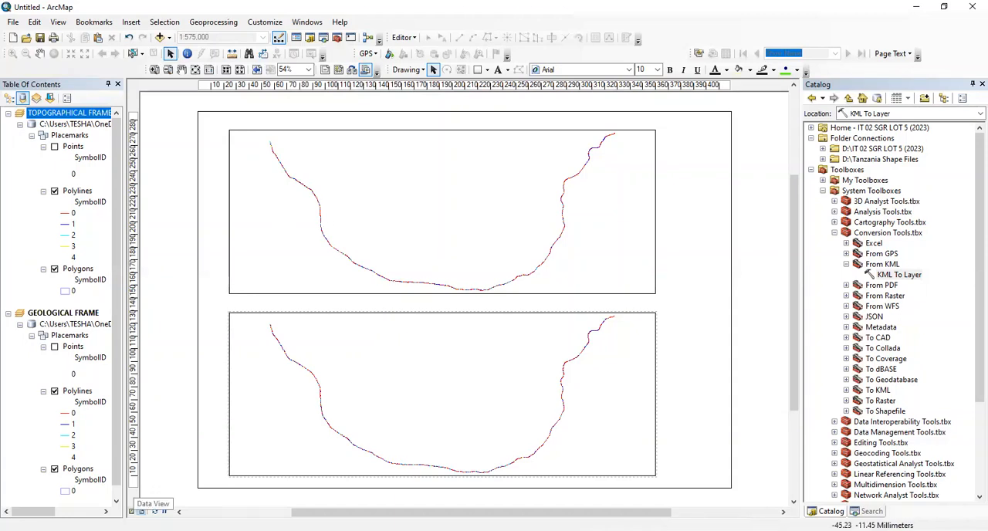
# View the GEOLOGICAL FRAME's route in data view and return to the layout view
pyautogui.click(134, 511)
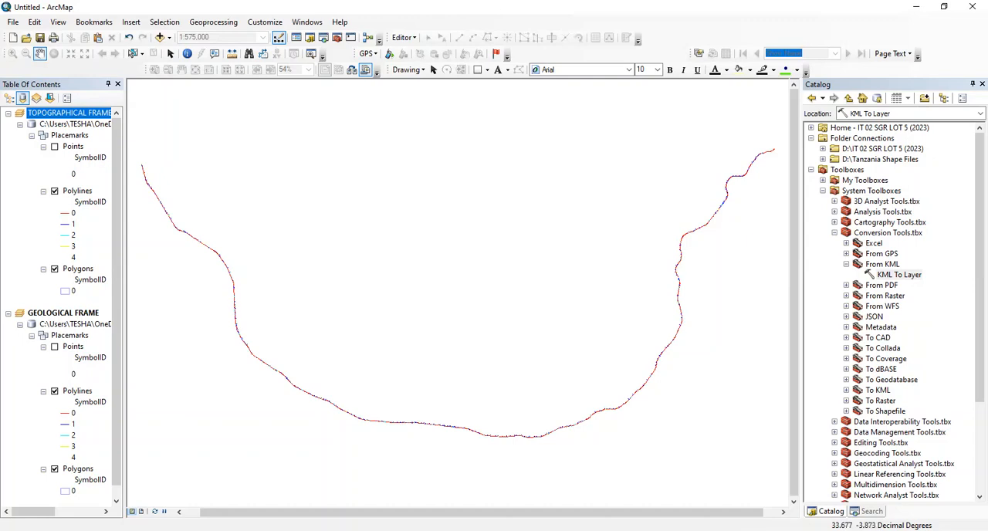
pyautogui.click(141, 511)
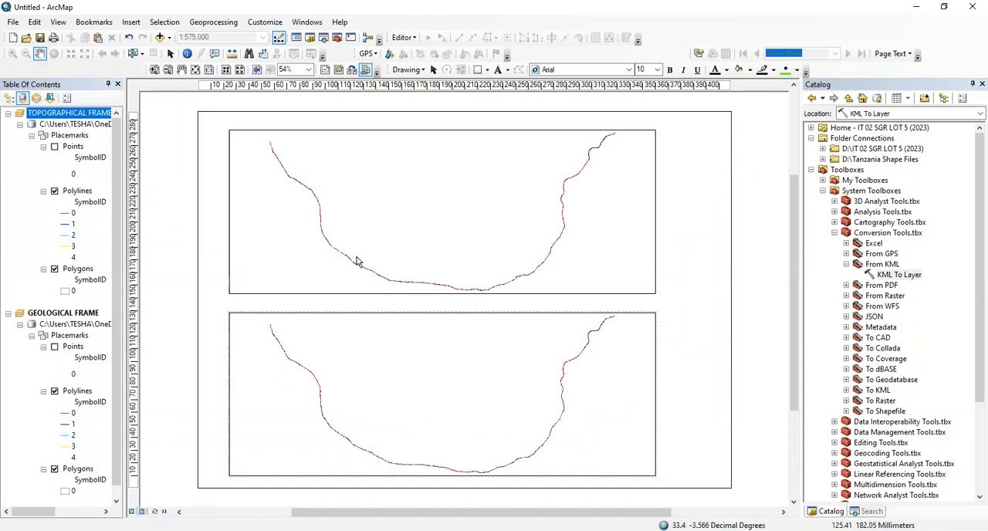
pyautogui.click(206, 305)
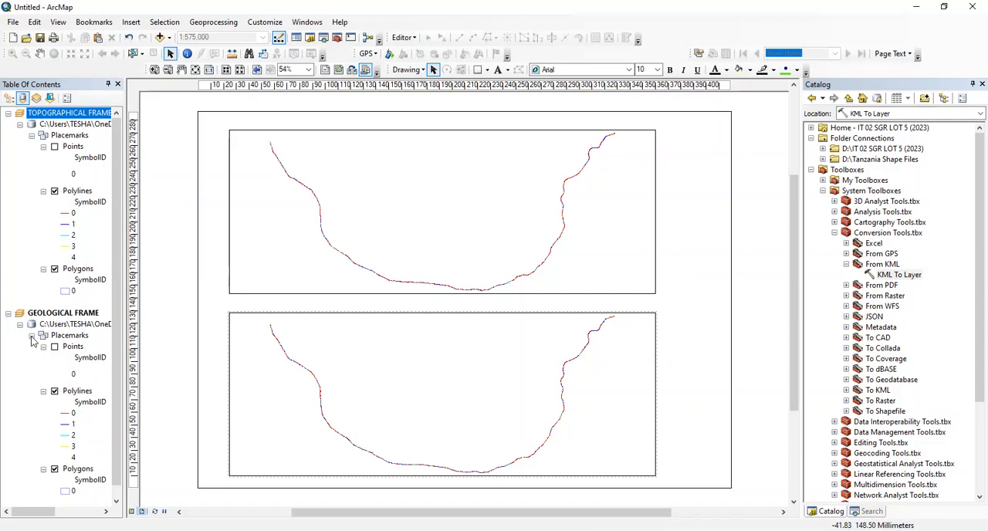
# Hide the Polygons layers in both the GEOLOGICAL FRAME and the TOPOGRAPHICAL FRAME
pyautogui.click(54, 469)
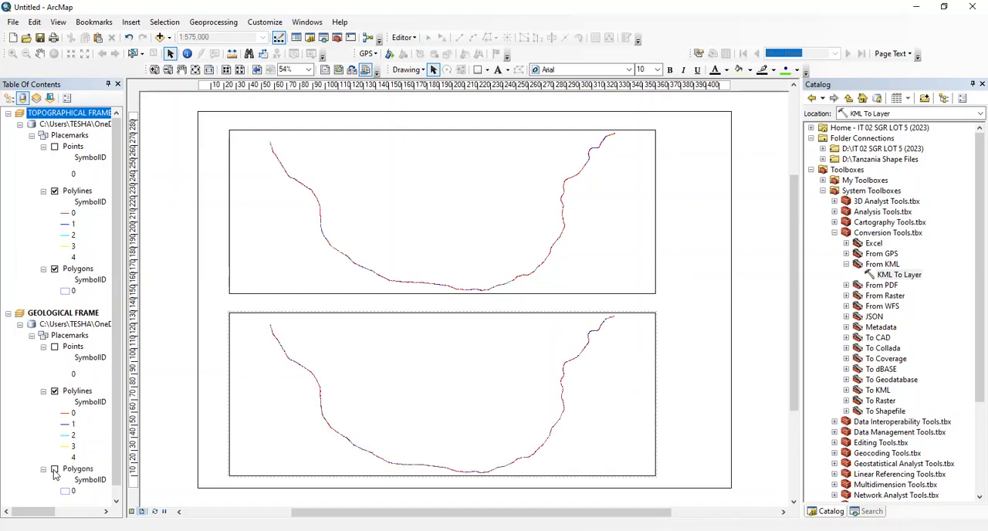
pyautogui.scroll(-1, 58, 310)
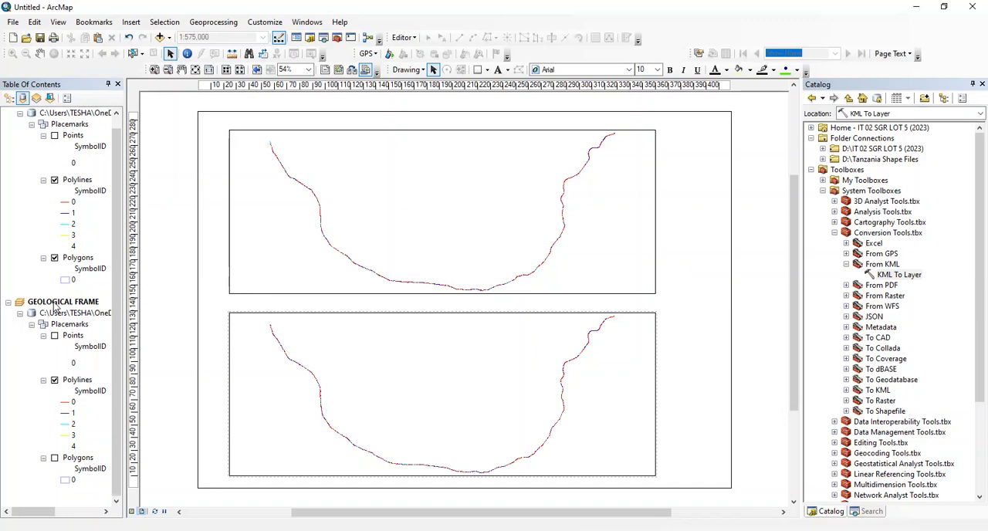
pyautogui.click(54, 258)
pyautogui.scroll(1, 56, 262)
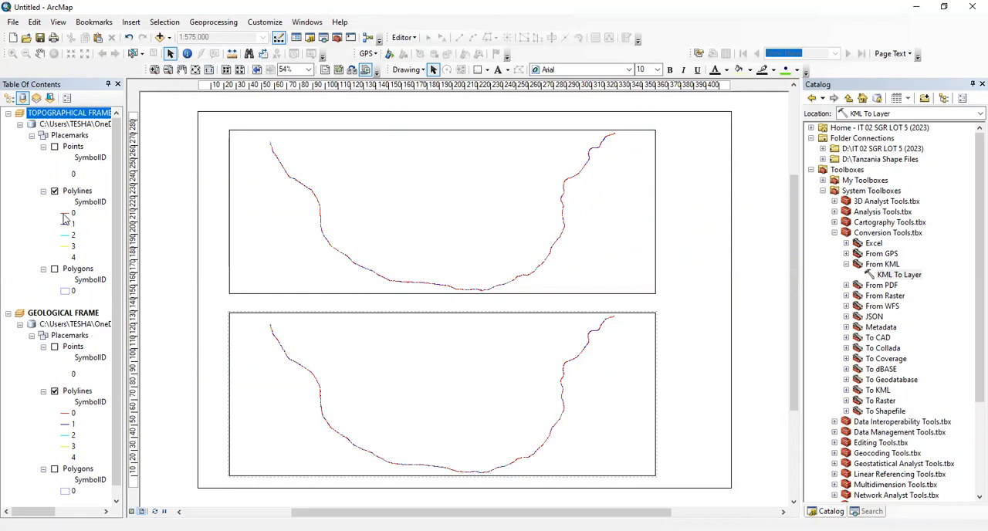
pyautogui.doubleClick(62, 213)
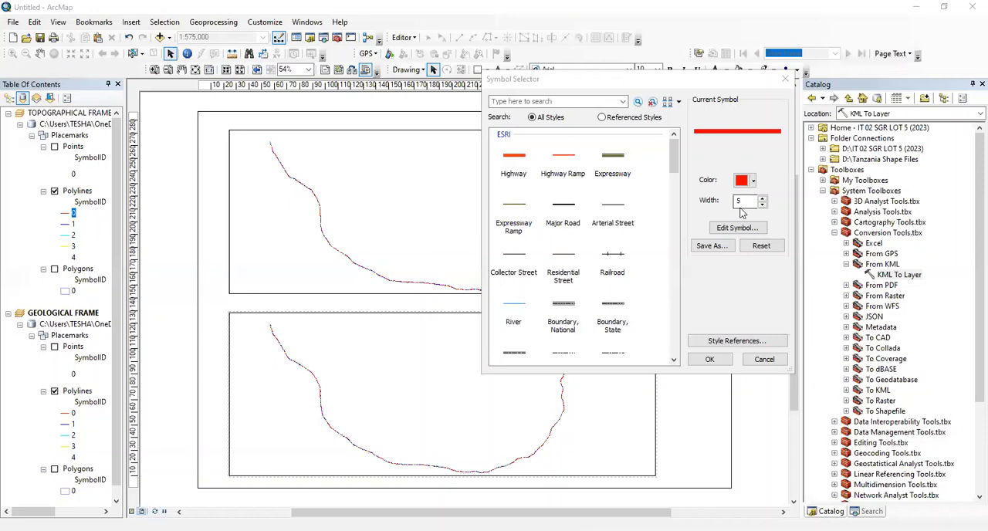
pyautogui.click(744, 203)
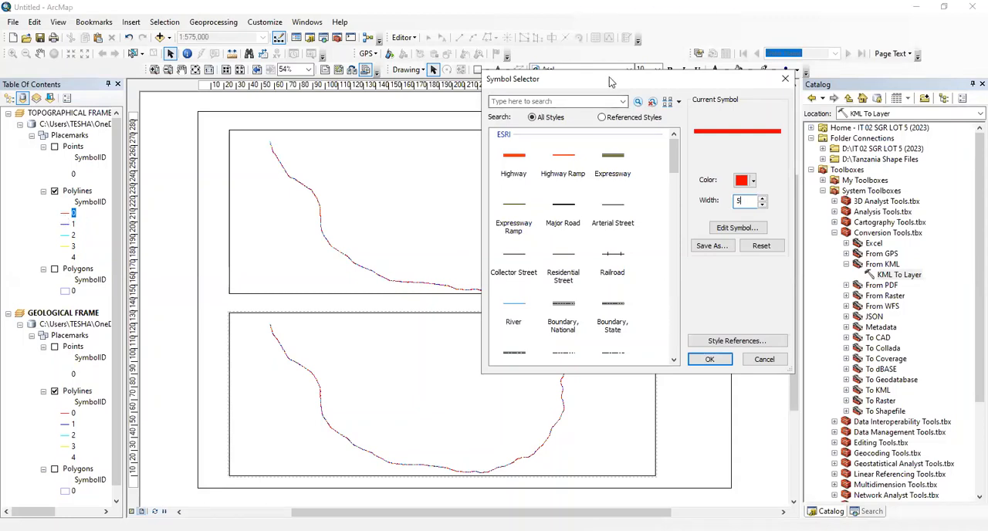
pyautogui.moveTo(610, 80); pyautogui.dragTo(378, 139)
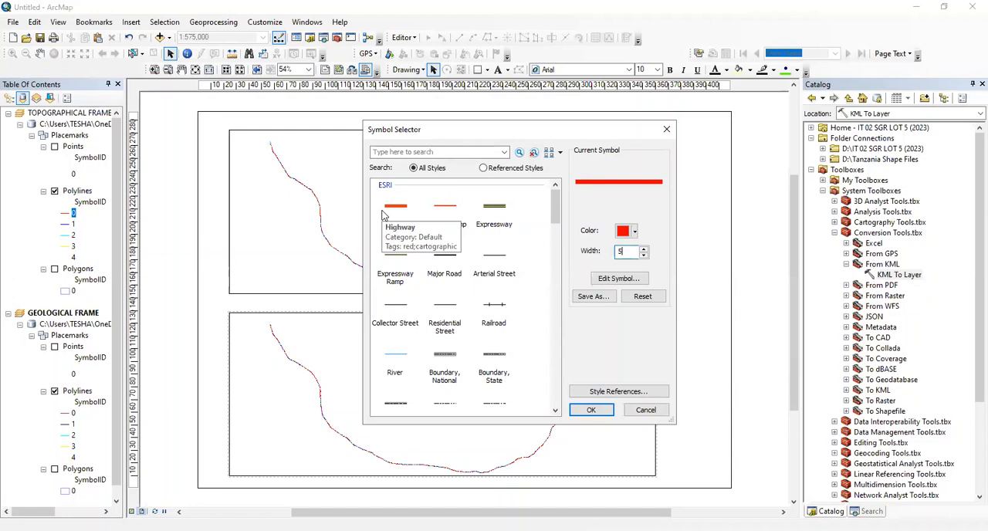
pyautogui.click(513, 58)
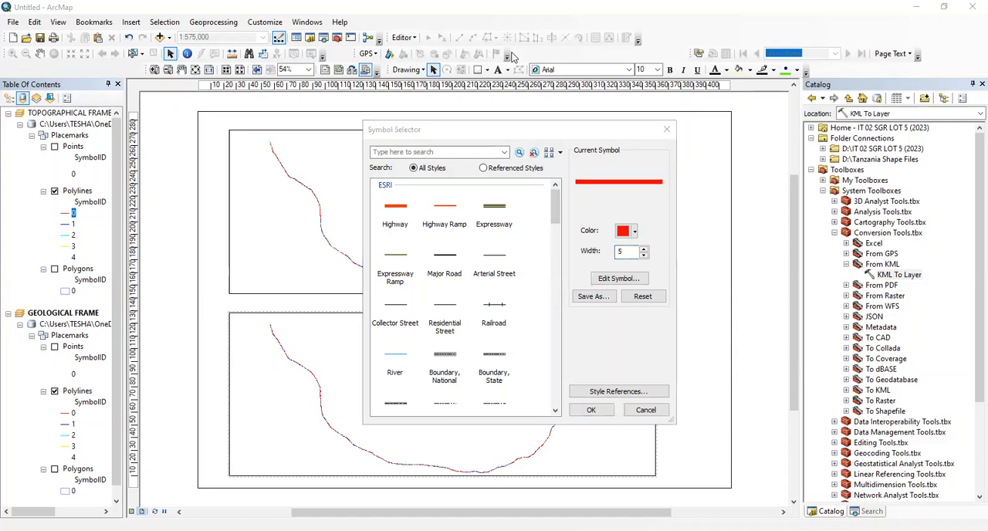
pyautogui.click(639, 411)
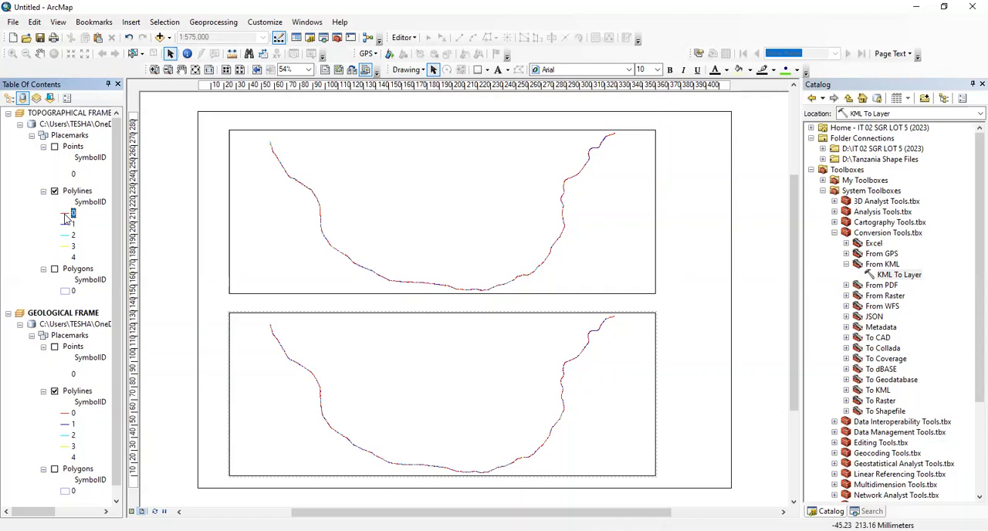
# Set the line width of symbol 0 in the TOPOGRAPHICAL FRAME's Polylines layer to 5, keeping it red
pyautogui.doubleClick(65, 213)
pyautogui.click(636, 253)
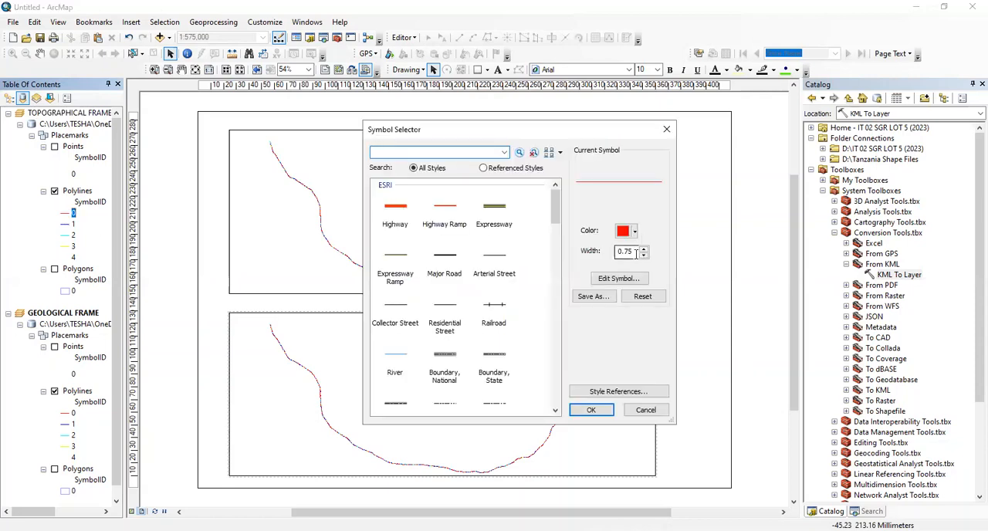
pyautogui.scroll(1, 634, 253)
pyautogui.scroll(3, 635, 253)
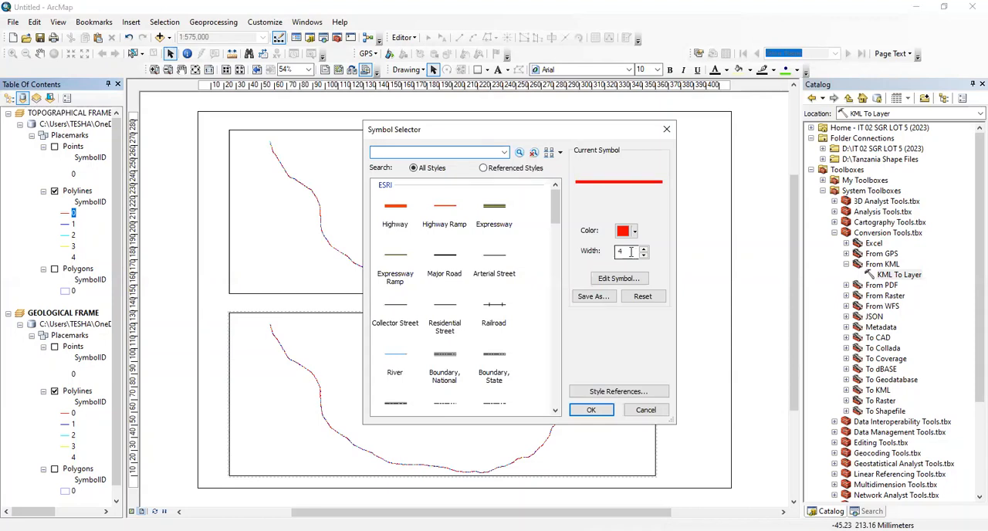
pyautogui.scroll(1, 631, 252)
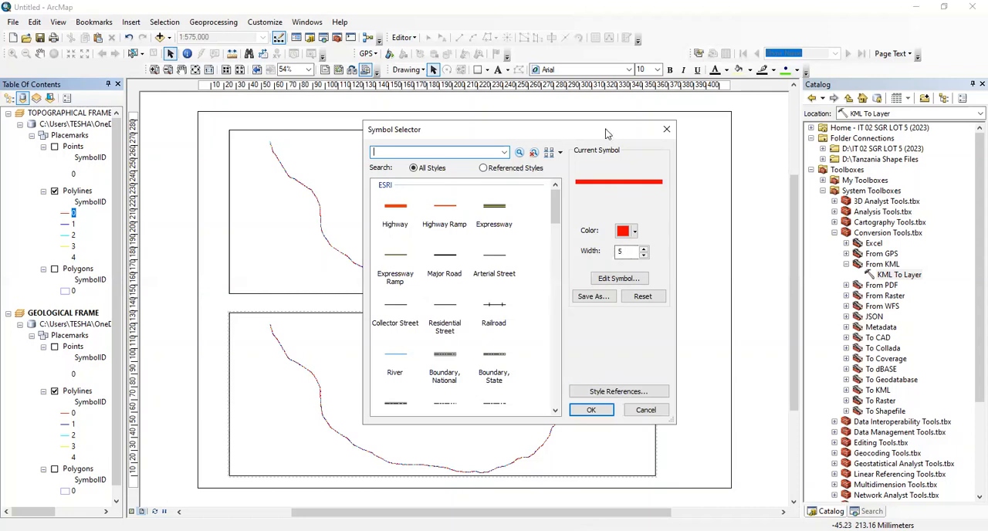
pyautogui.moveTo(606, 135); pyautogui.dragTo(904, 108)
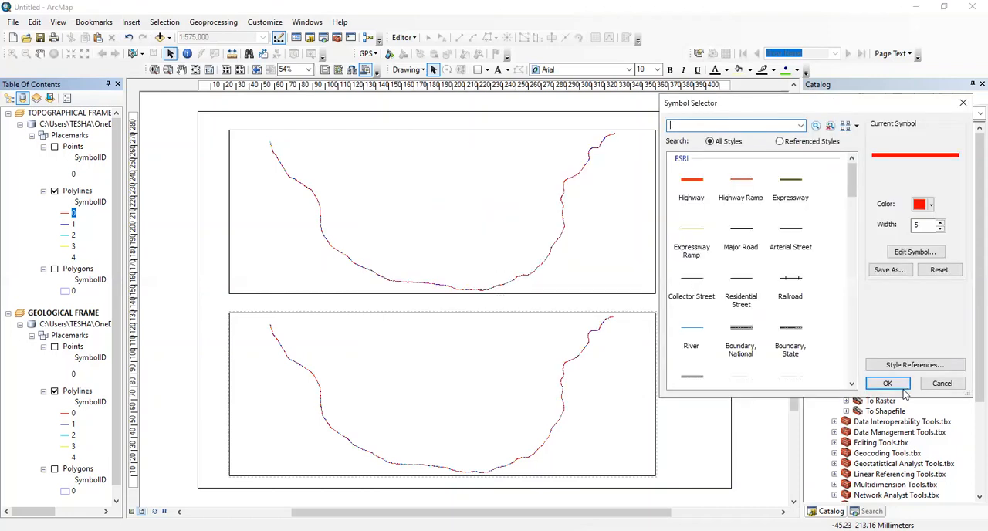
pyautogui.click(894, 384)
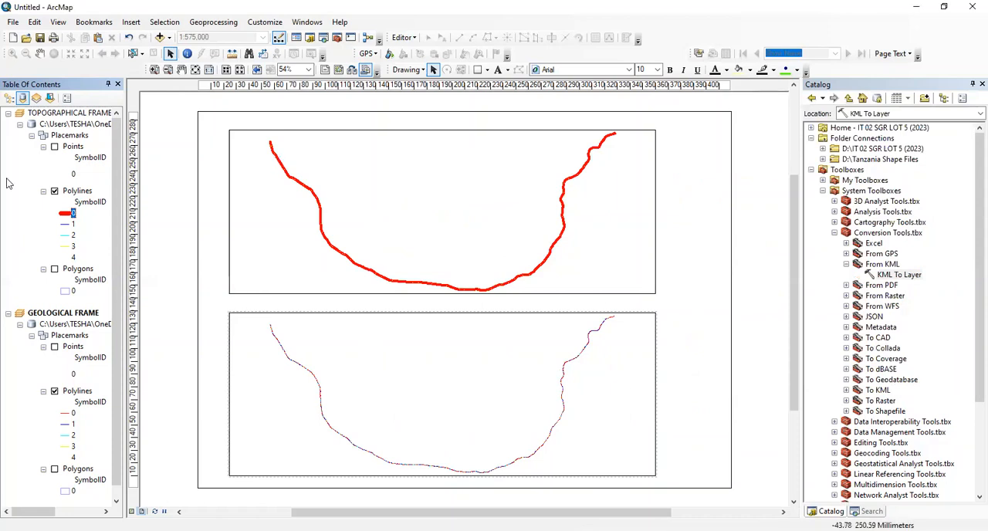
# Highlight records 1, 2 and 3 one at a time in the topographical Polylines attribute table, and clear the selection
pyautogui.click(66, 196)
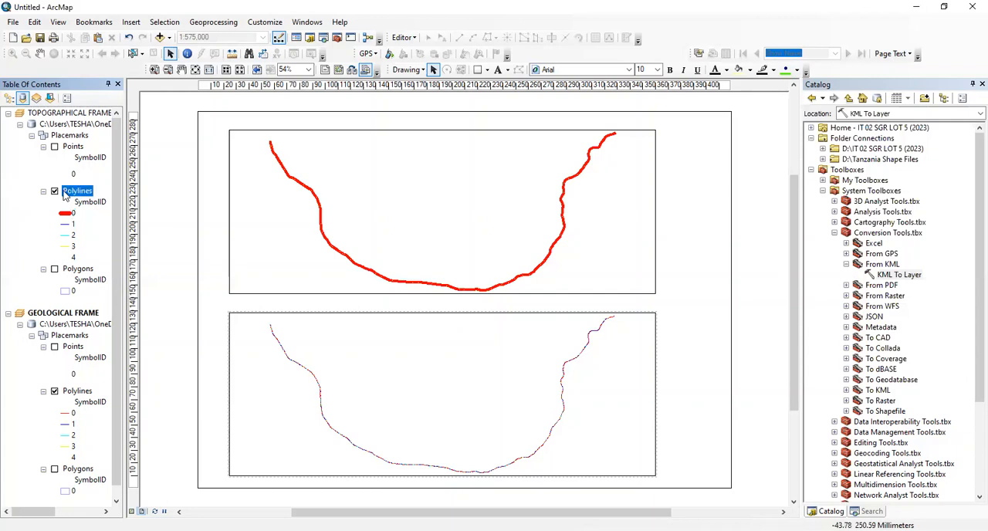
pyautogui.rightClick(66, 195)
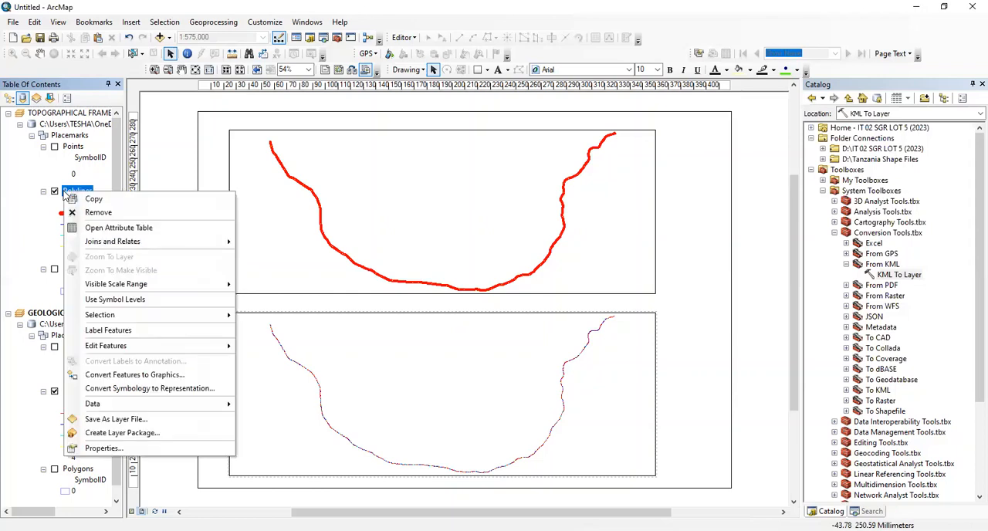
pyautogui.click(94, 229)
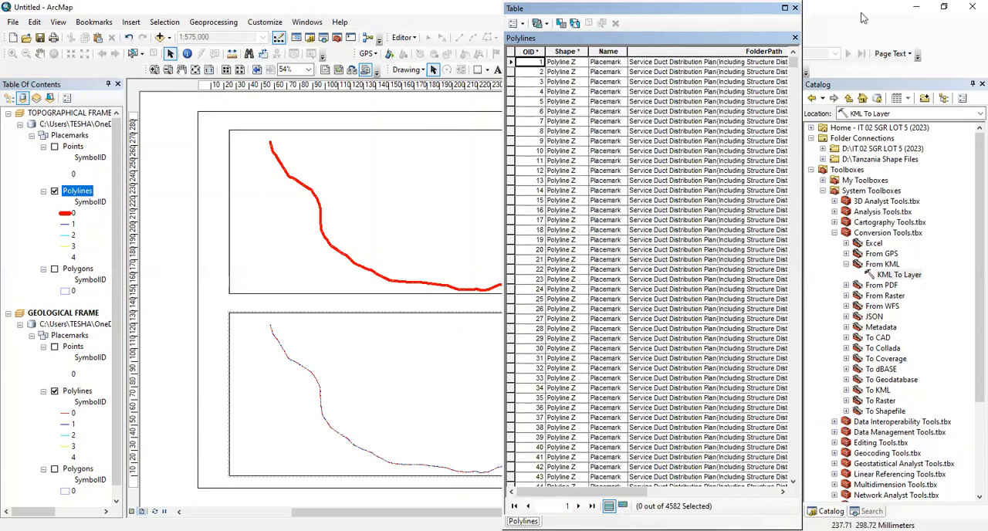
pyautogui.moveTo(682, 11); pyautogui.dragTo(862, 18)
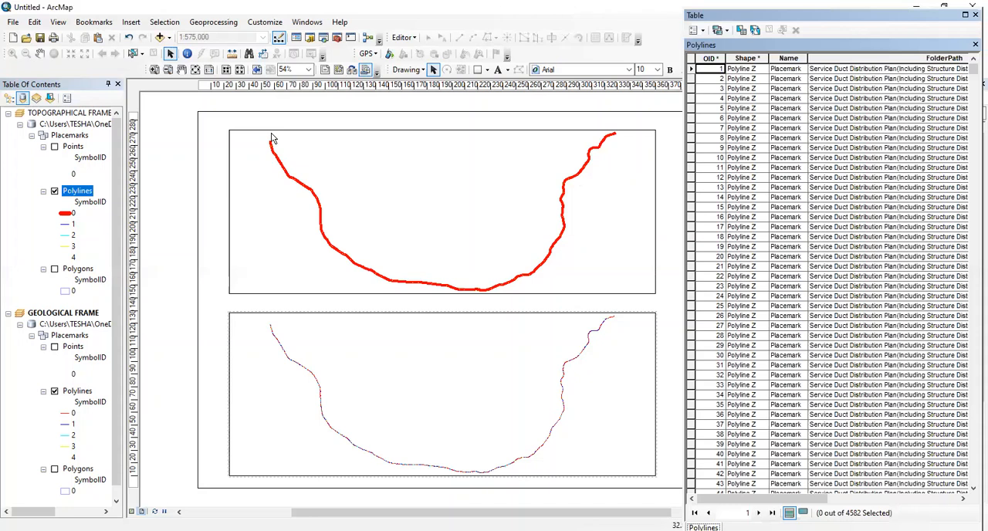
pyautogui.click(690, 69)
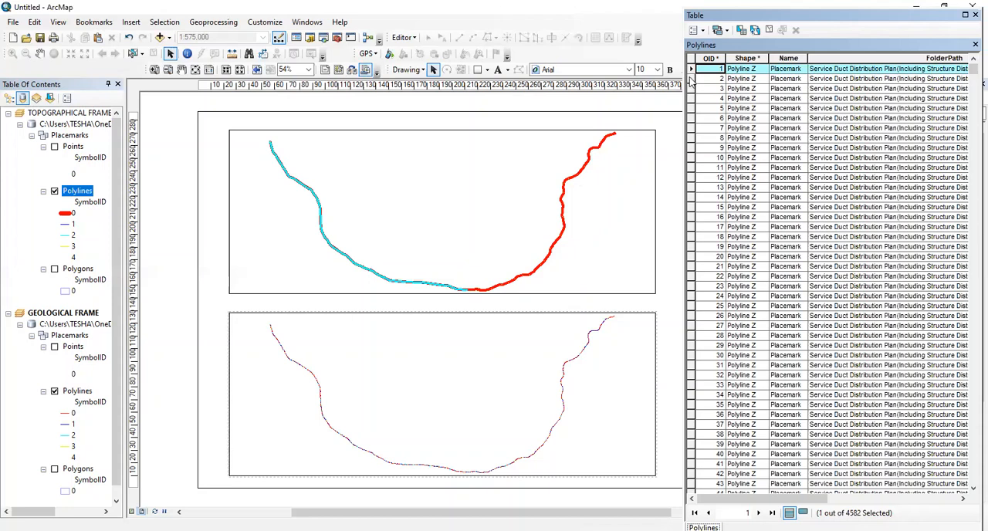
pyautogui.click(690, 78)
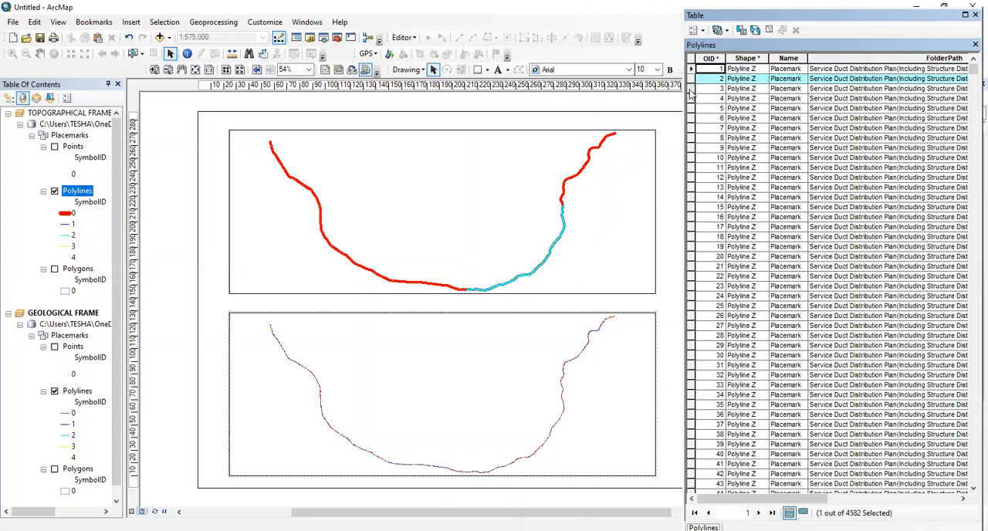
pyautogui.click(690, 90)
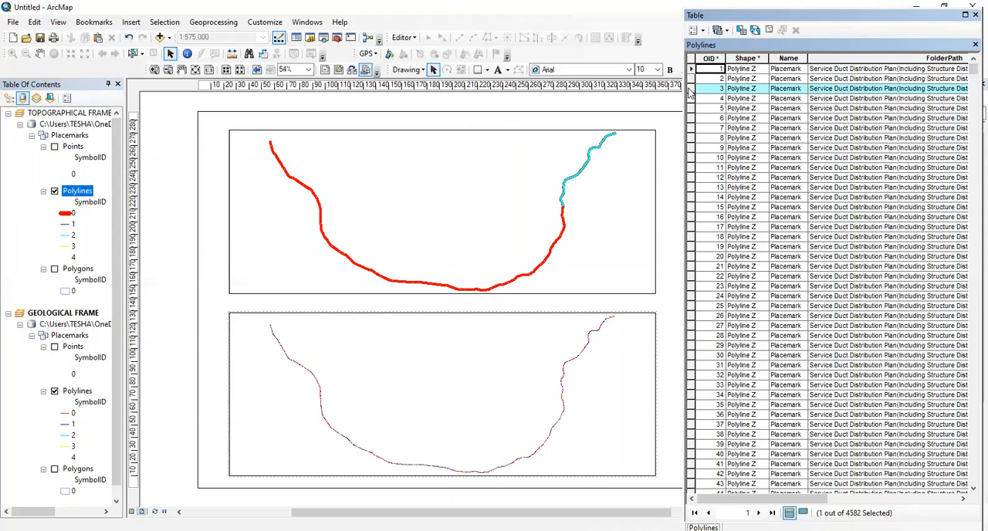
pyautogui.click(769, 30)
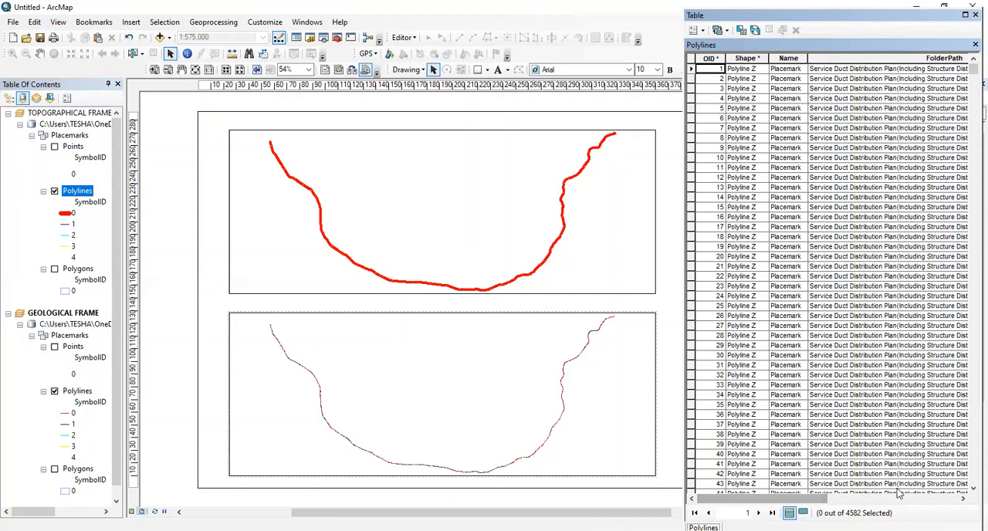
# Examine the Shape_Length column of the Polylines attribute table and close the table
pyautogui.moveTo(820, 500); pyautogui.dragTo(954, 500)
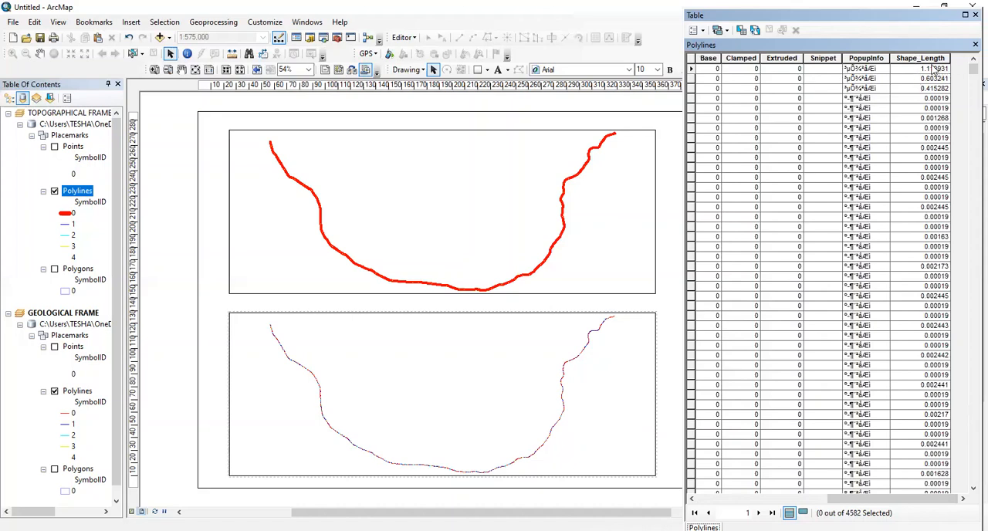
pyautogui.click(931, 59)
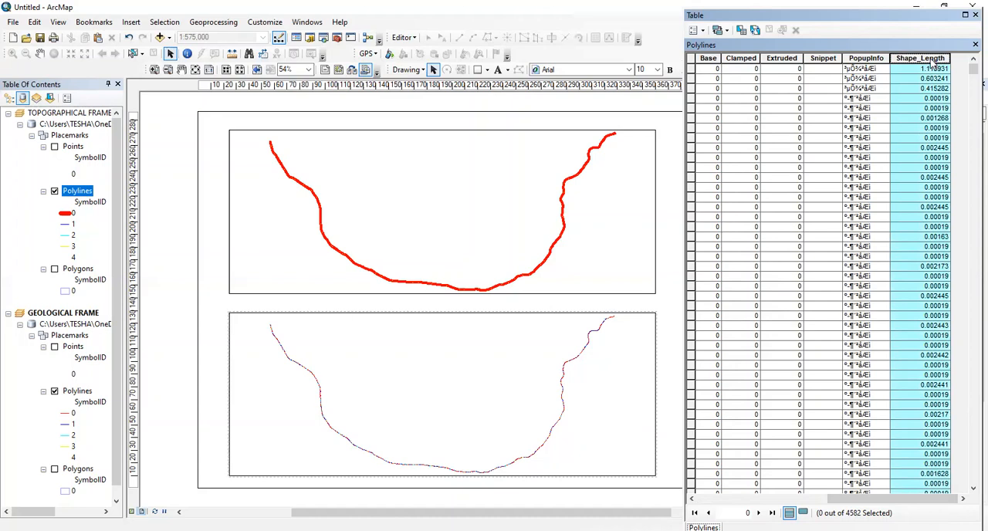
pyautogui.click(973, 16)
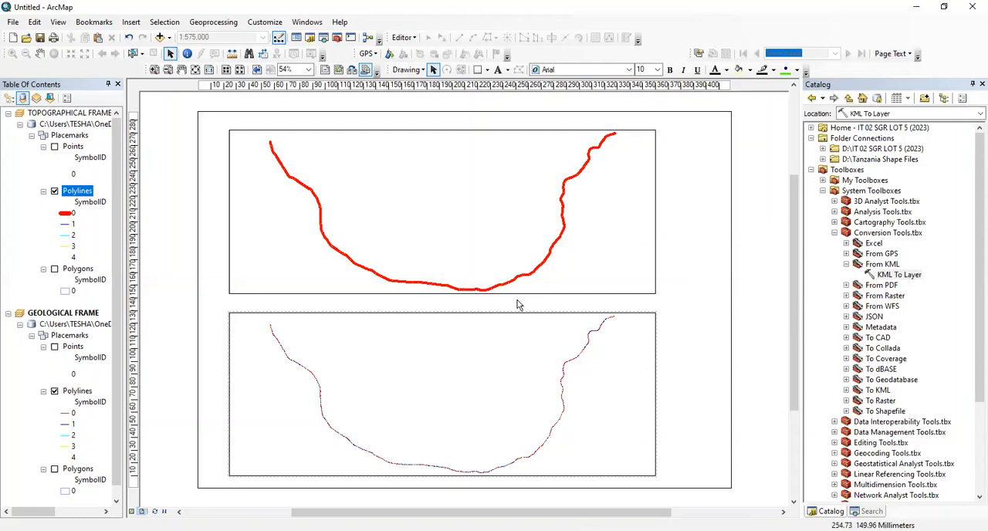
# Set the line width of symbol 0 in the GEOLOGICAL FRAME's Polylines layer to 5
pyautogui.click(364, 373)
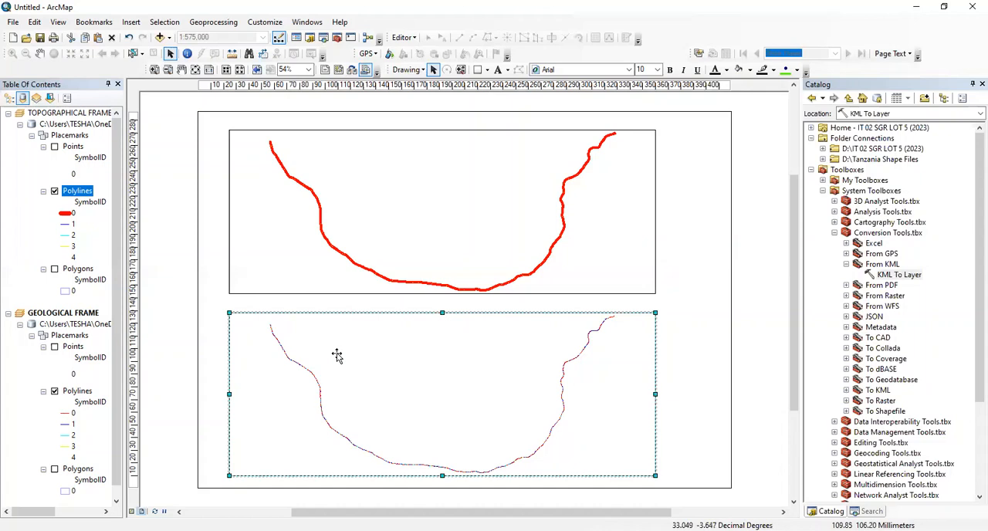
pyautogui.click(67, 416)
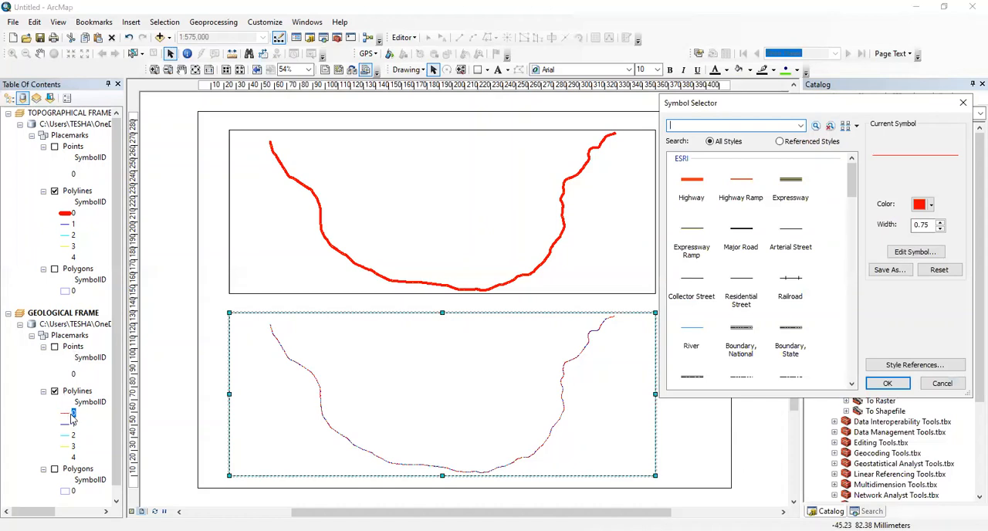
pyautogui.doubleClick(930, 225)
pyautogui.write('3')
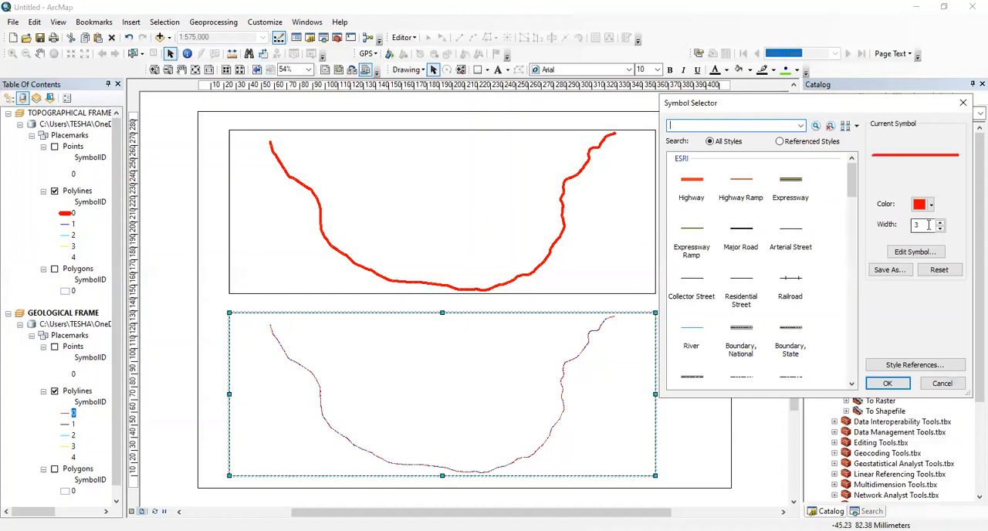
pyautogui.press('BackSpace')
pyautogui.write('4')
pyautogui.press('BackSpace')
pyautogui.write('5')
pyautogui.click(877, 383)
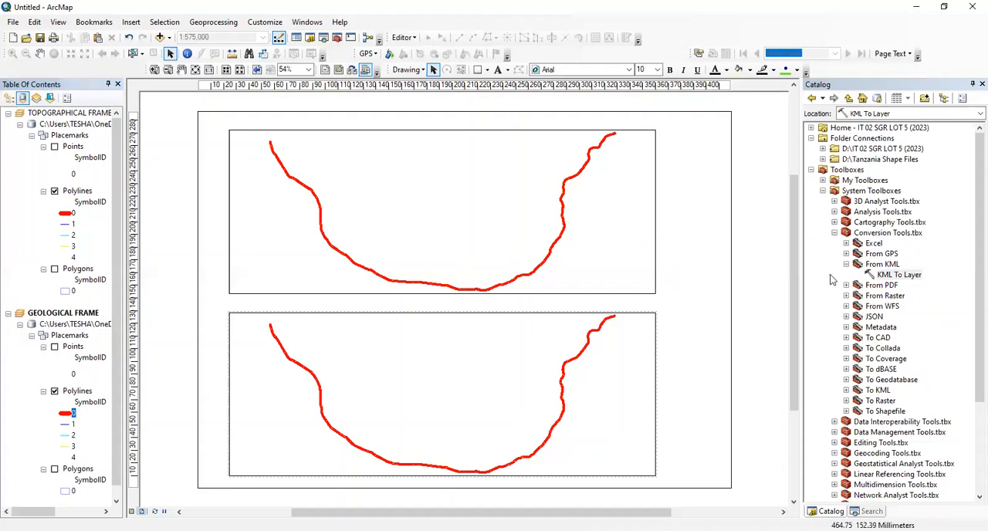
# Collapse the Conversion Tools and System Toolboxes branches in the Catalog tree
pyautogui.click(834, 232)
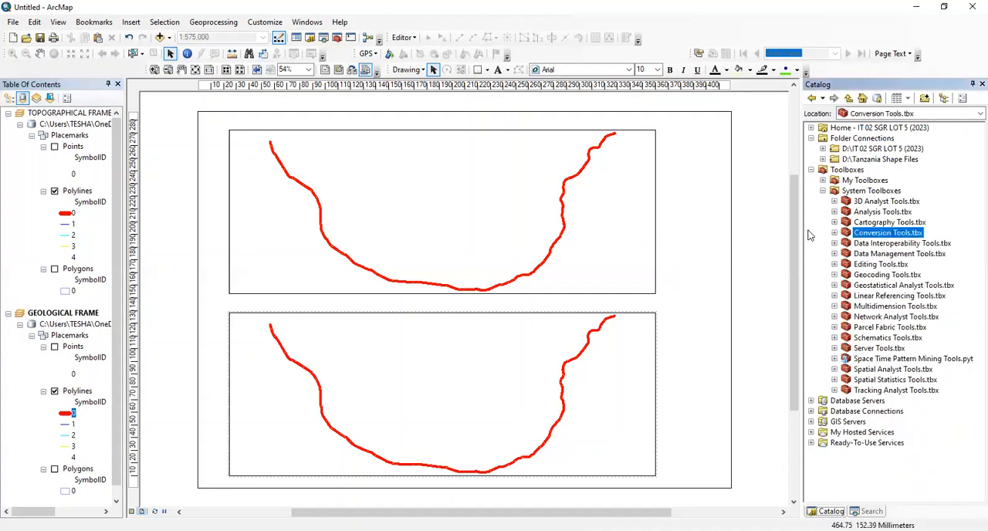
pyautogui.click(823, 190)
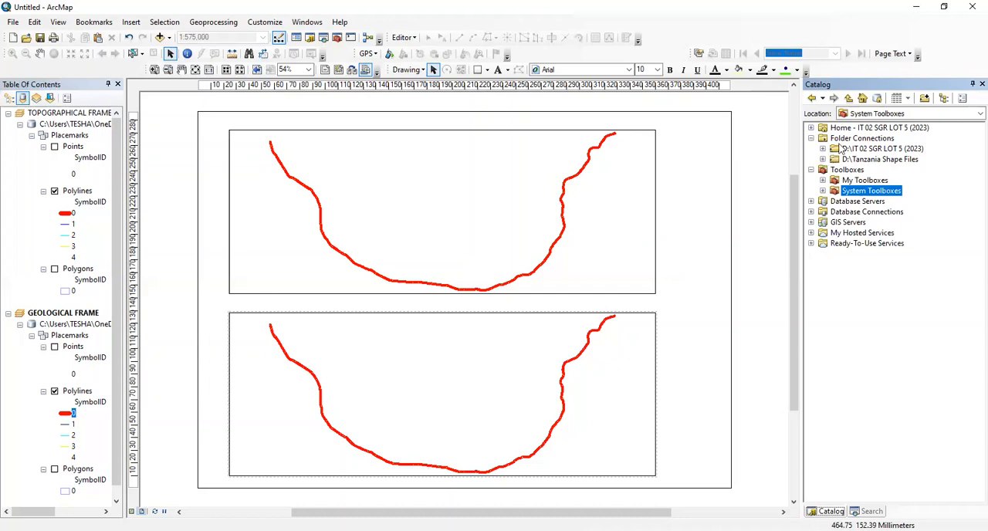
pyautogui.click(842, 140)
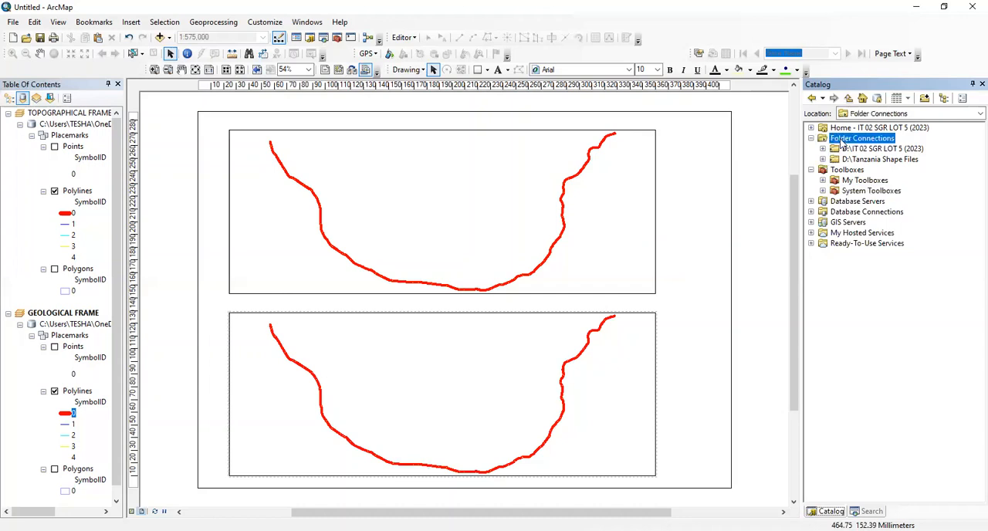
pyautogui.rightClick(835, 139)
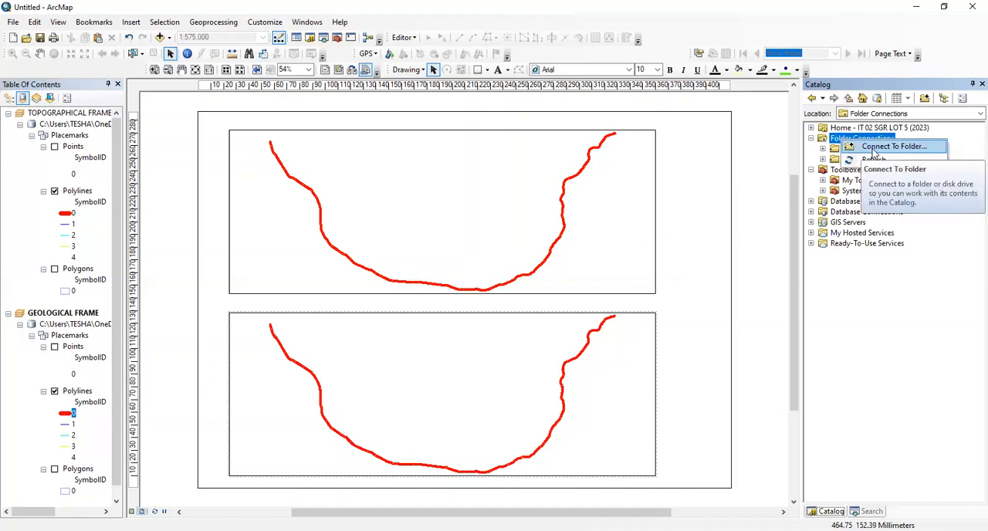
pyautogui.click(850, 234)
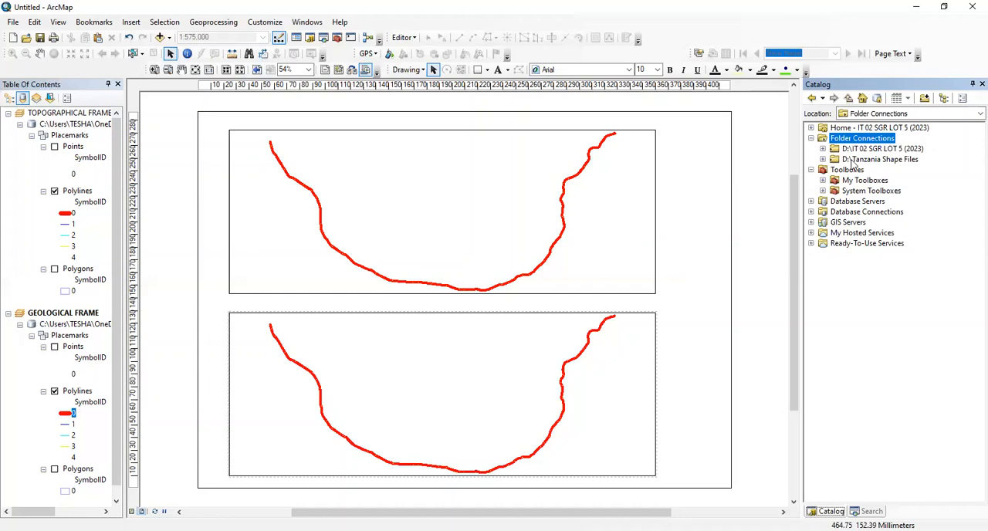
# Disconnect the D:\Tanzania Shape Files and D:\IT 02 SGR LOT 5 (2023) folders from the Catalog
pyautogui.click(852, 161)
pyautogui.rightClick(852, 160)
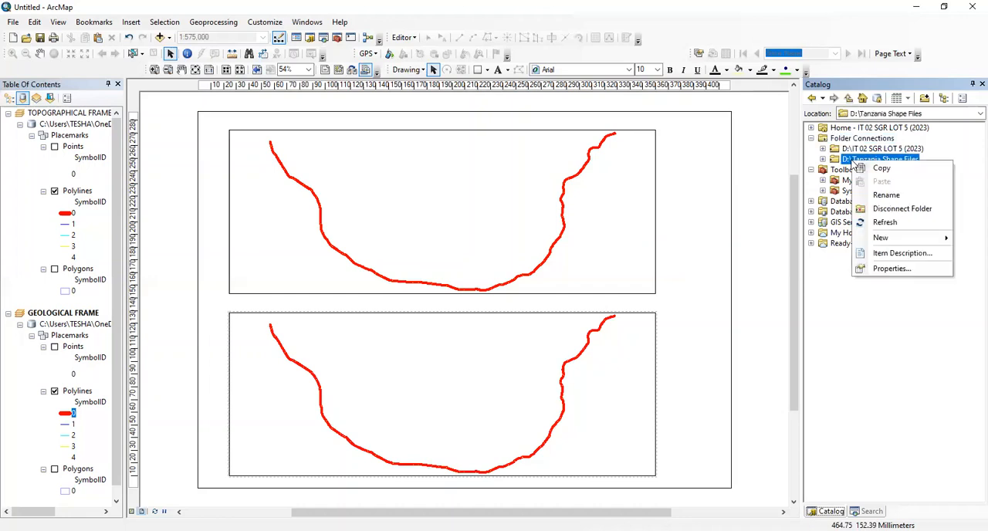
pyautogui.click(877, 209)
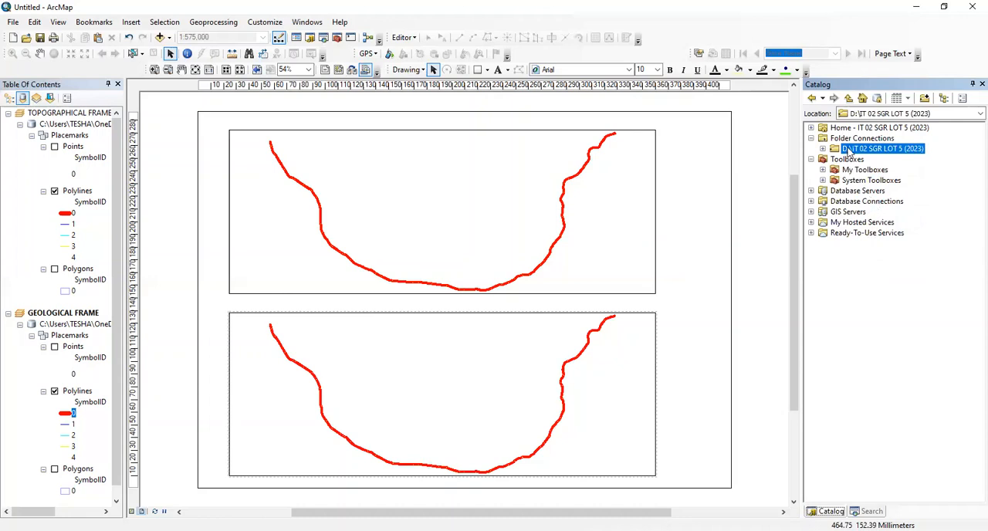
pyautogui.rightClick(849, 151)
pyautogui.click(880, 195)
# Connect the Tanzania Shape Files folder on Local Disk (D:) to the Catalog's folder connections
pyautogui.rightClick(866, 145)
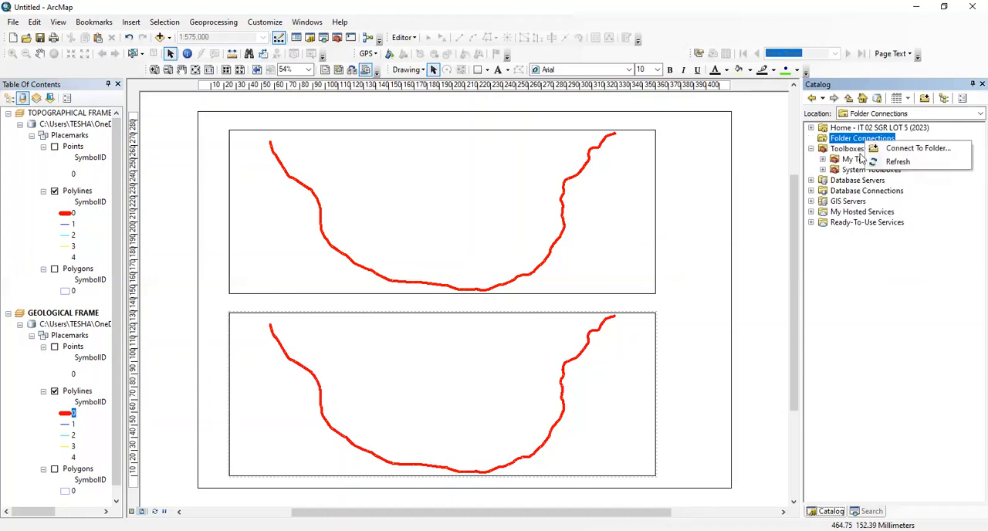
pyautogui.click(880, 148)
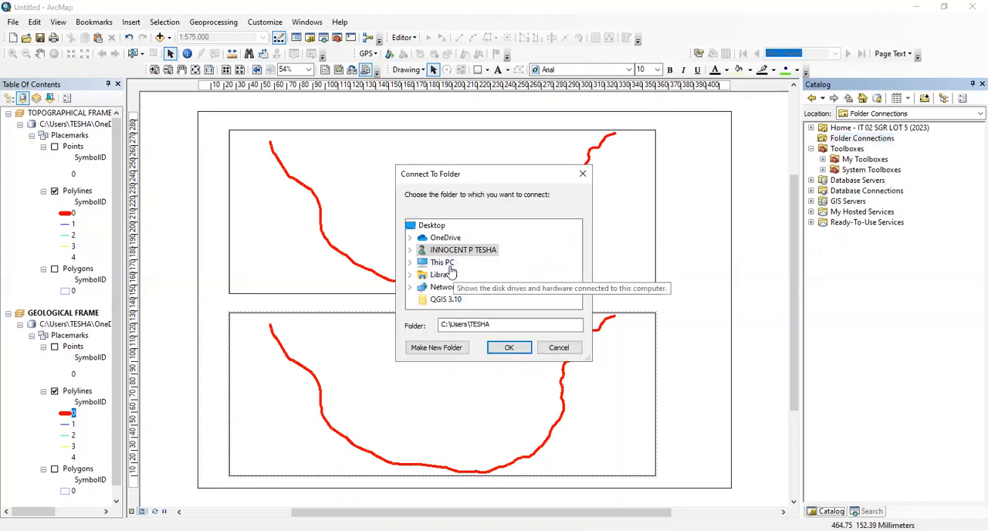
pyautogui.doubleClick(451, 265)
pyautogui.scroll(-3, 456, 274)
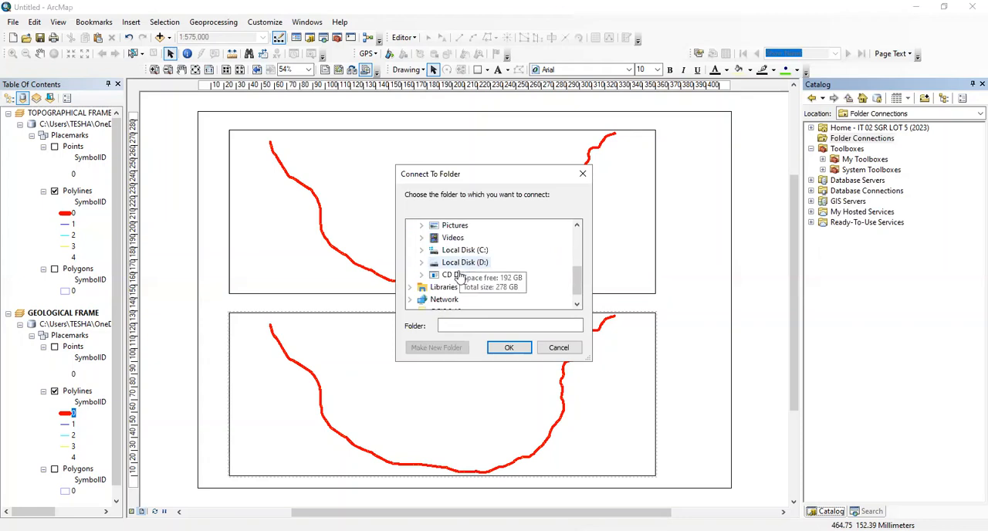
pyautogui.doubleClick(463, 263)
pyautogui.scroll(-3, 459, 264)
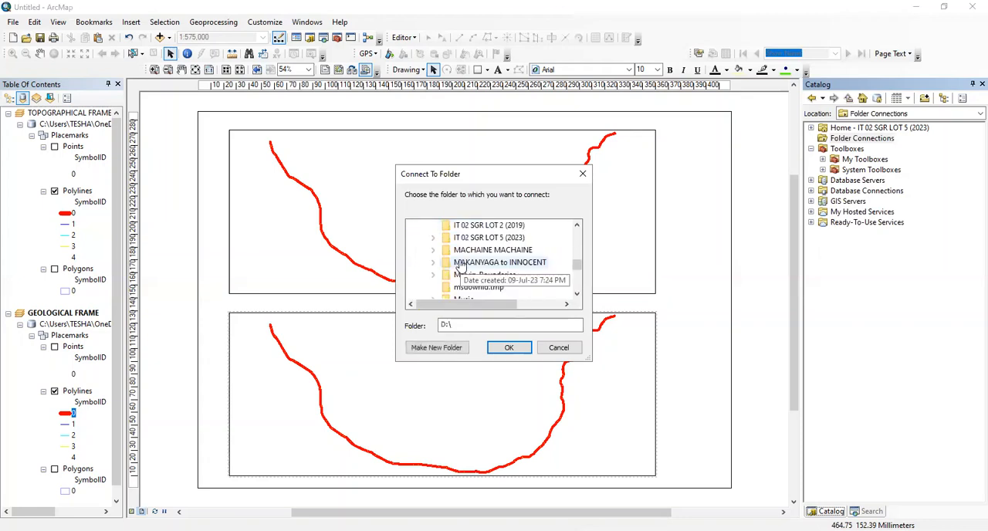
pyautogui.scroll(-2, 461, 264)
pyautogui.click(463, 263)
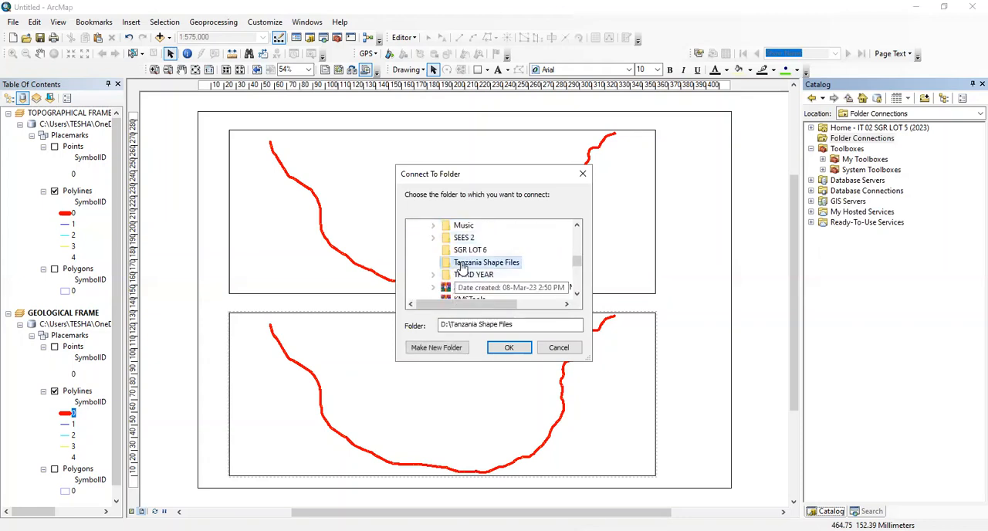
pyautogui.doubleClick(463, 263)
pyautogui.click(508, 348)
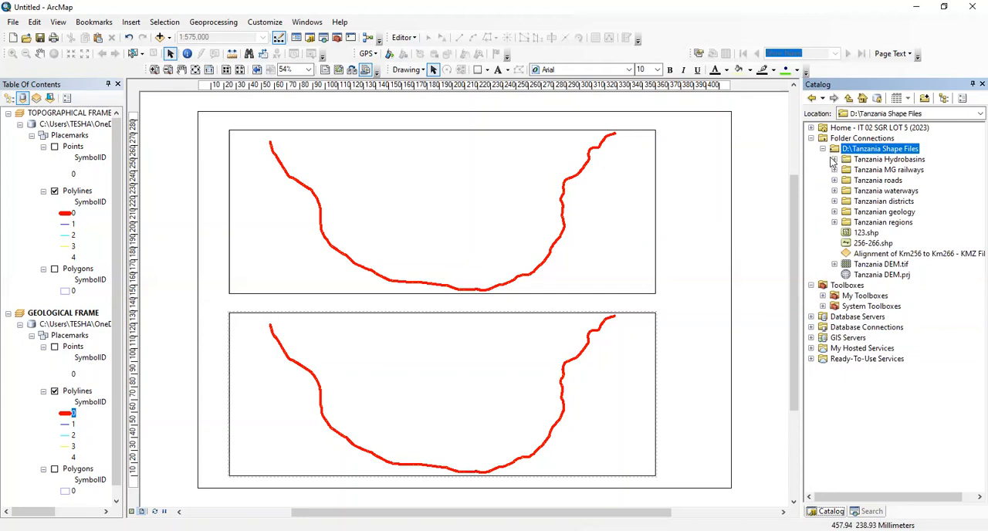
# Add geology.shp from the geol subfolder of Tanzanian geology to the GEOLOGICAL FRAME on the layout
pyautogui.click(861, 213)
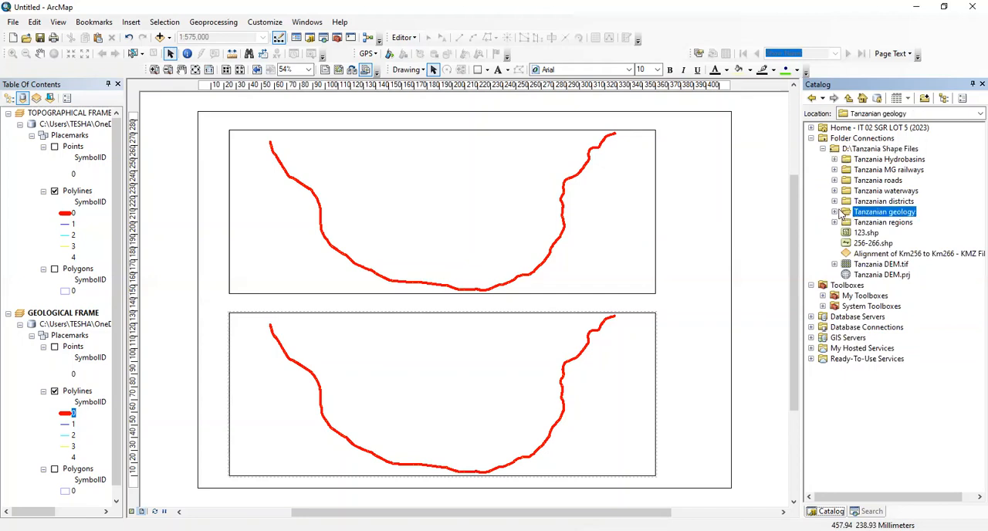
pyautogui.click(835, 211)
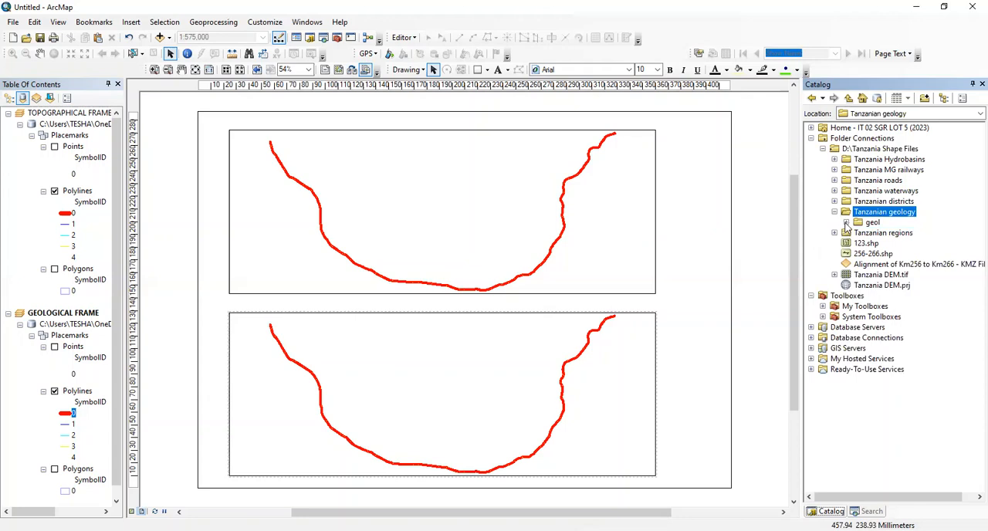
pyautogui.click(845, 224)
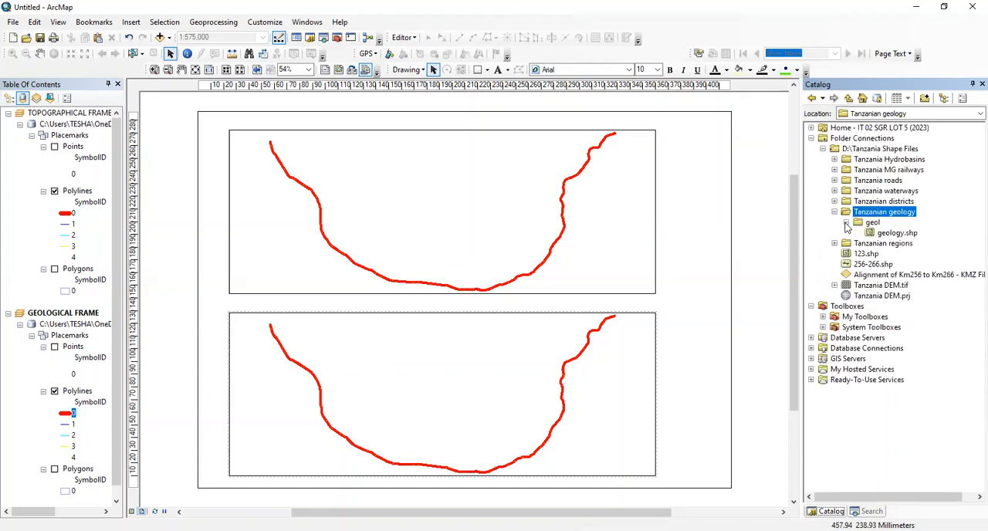
pyautogui.moveTo(880, 234); pyautogui.dragTo(483, 394)
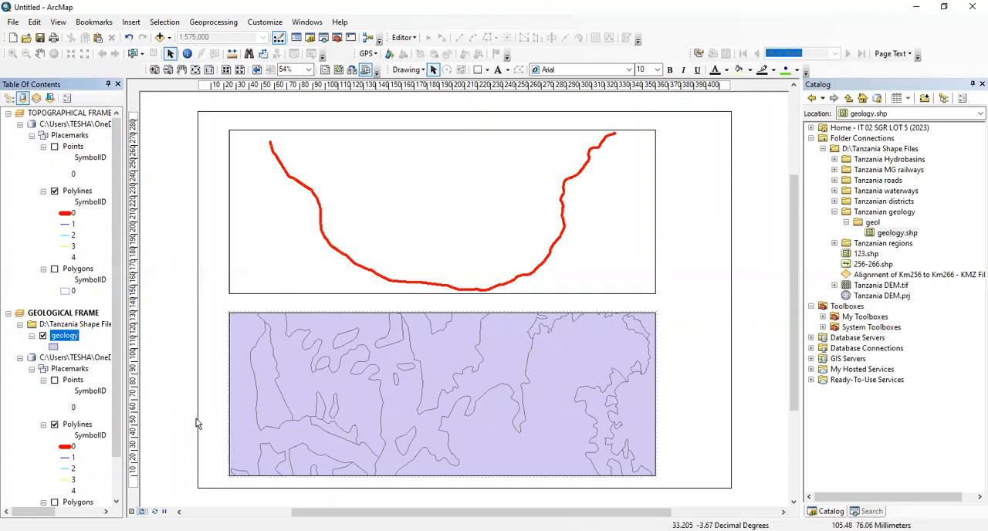
# In data view, collapse the geology layer's legend and the Placemarks source group under GEOLOGICAL FRAME in the table of contents
pyautogui.click(132, 512)
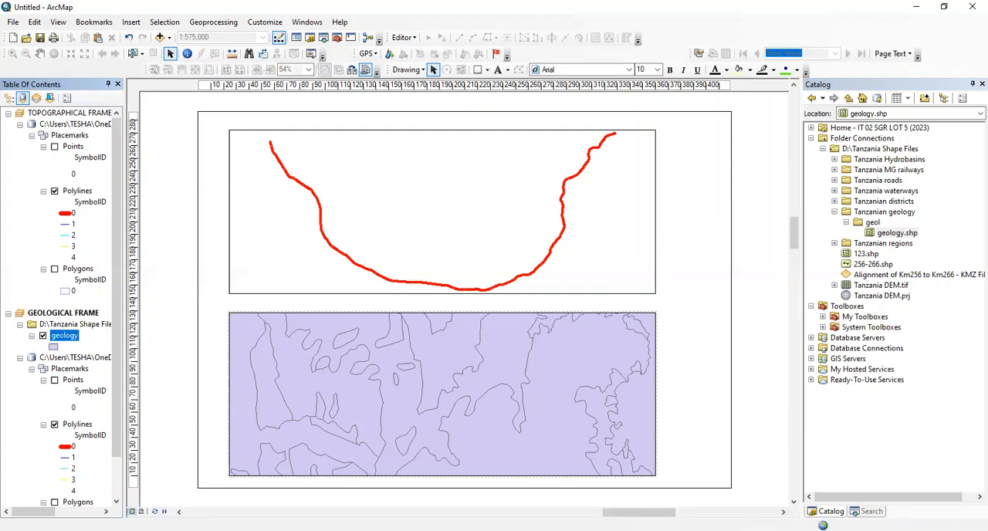
pyautogui.middleClick(556, 235)
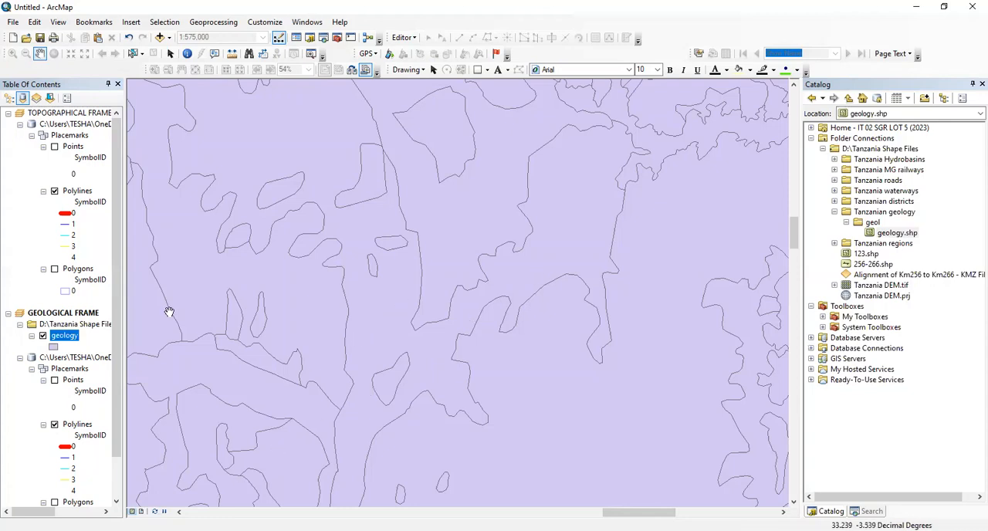
pyautogui.click(32, 336)
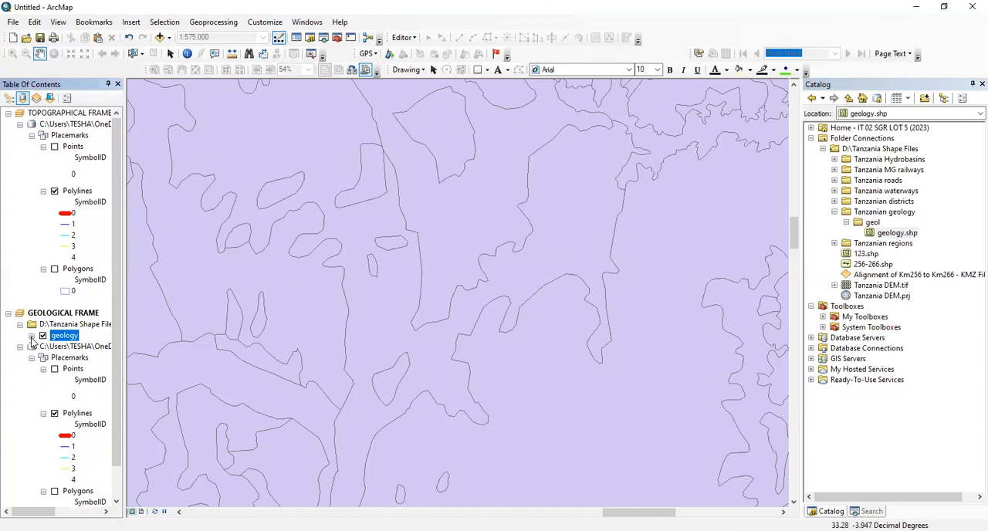
pyautogui.click(20, 346)
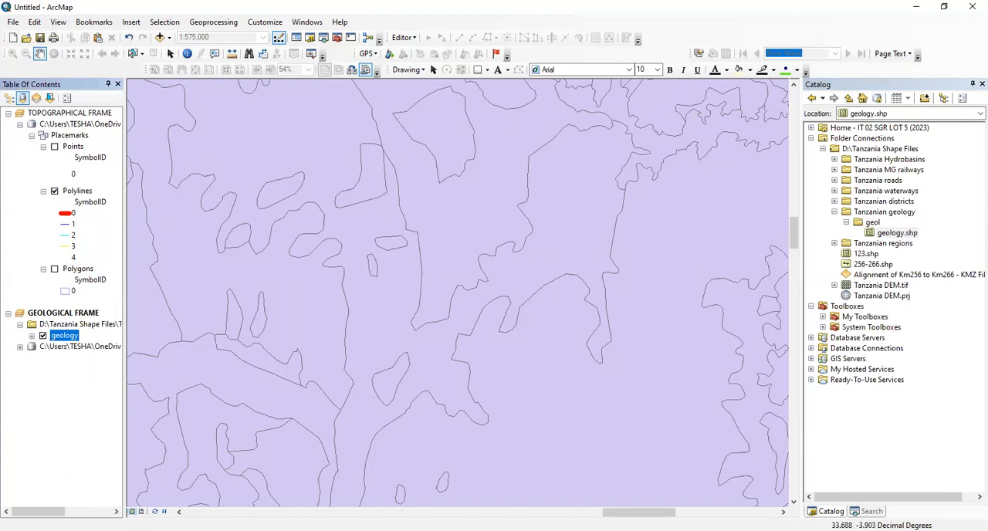
# From the layout view, set the GEOLOGICAL FRAME's extent to Automatic in its data frame properties and apply it
pyautogui.click(142, 511)
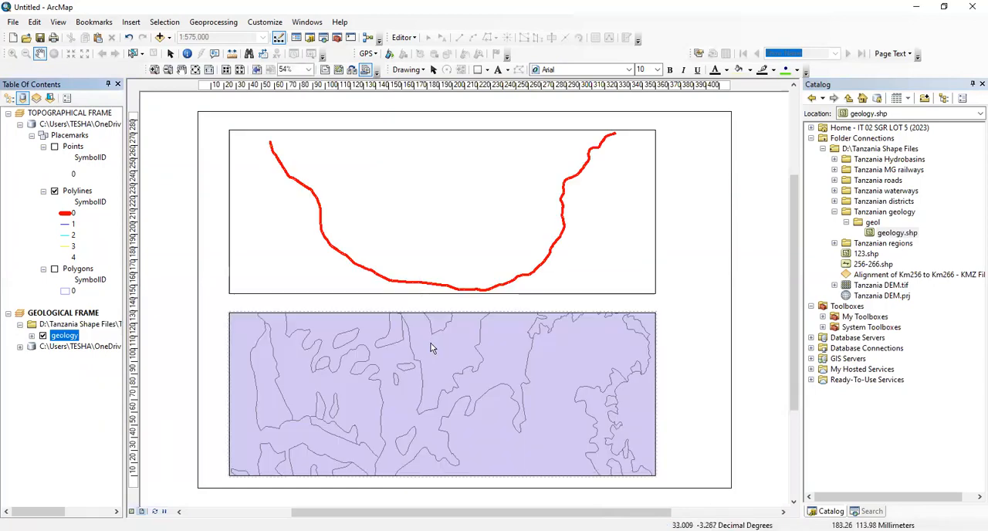
pyautogui.rightClick(432, 348)
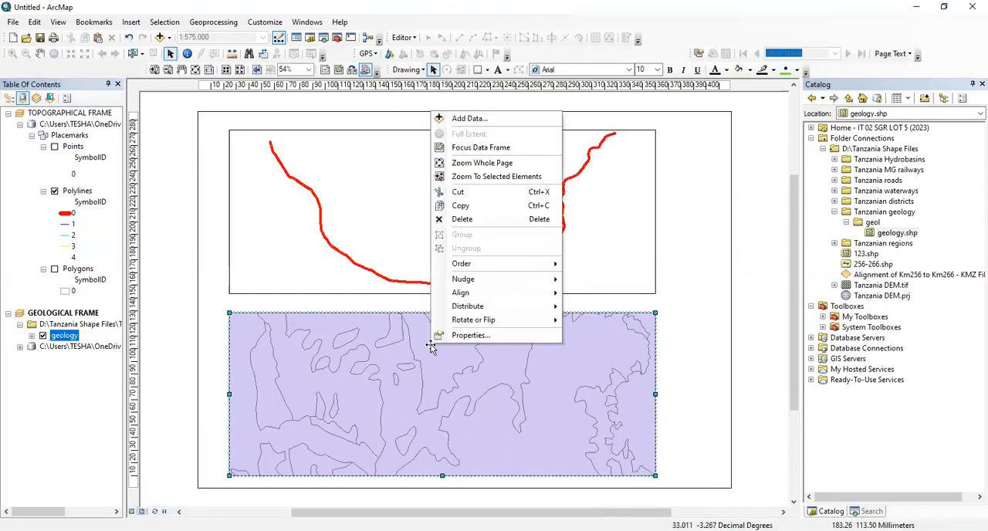
pyautogui.click(469, 337)
pyautogui.click(444, 147)
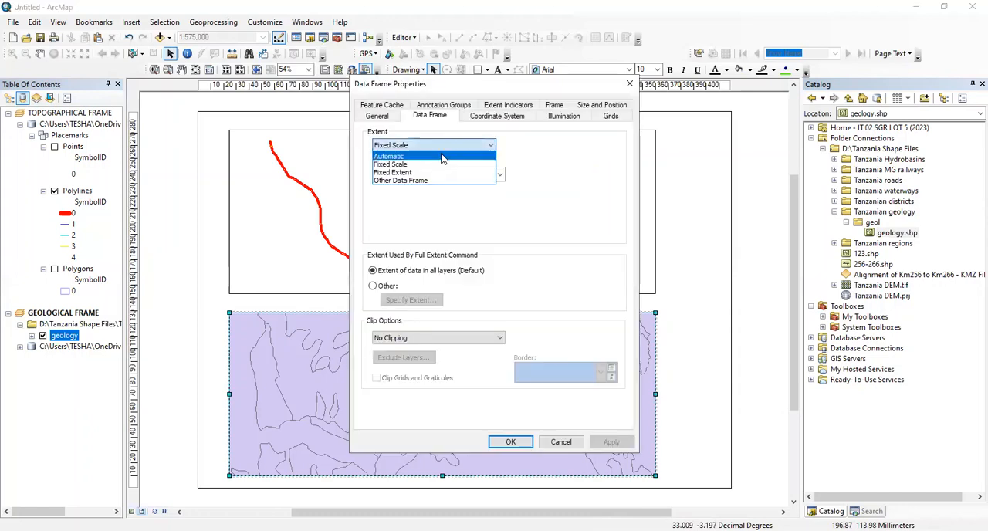
pyautogui.click(443, 156)
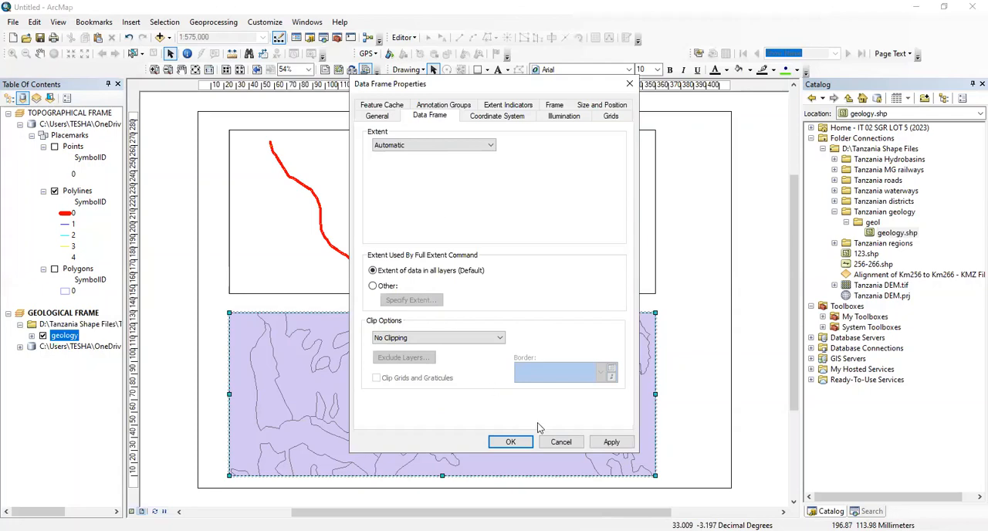
pyautogui.click(612, 442)
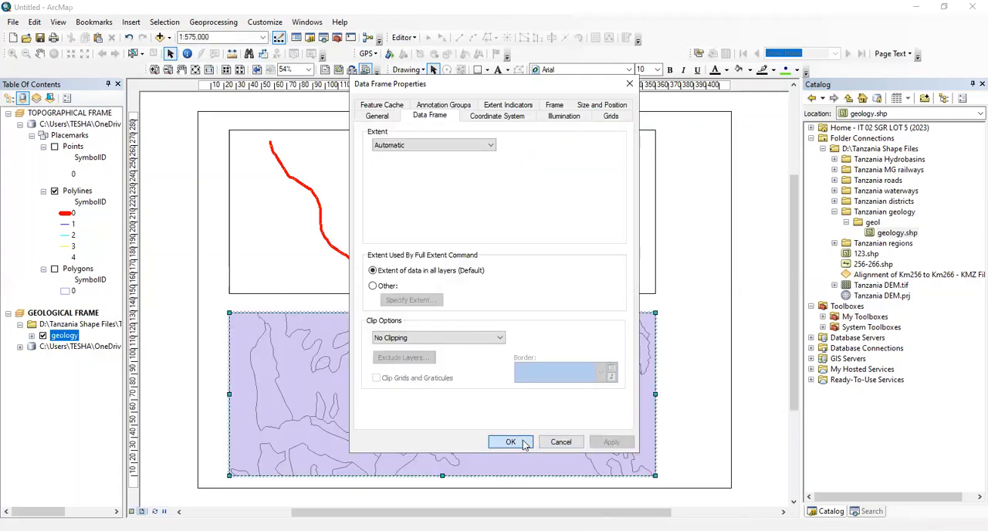
pyautogui.click(524, 445)
# Inspect the full extent of the geology layer in data view at a scale of 1:10,000,000
pyautogui.click(132, 512)
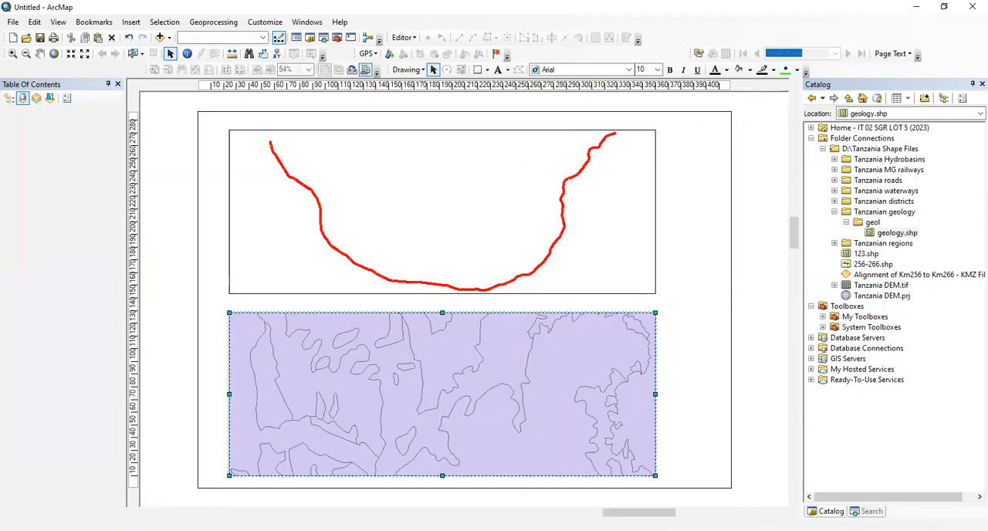
pyautogui.click(39, 53)
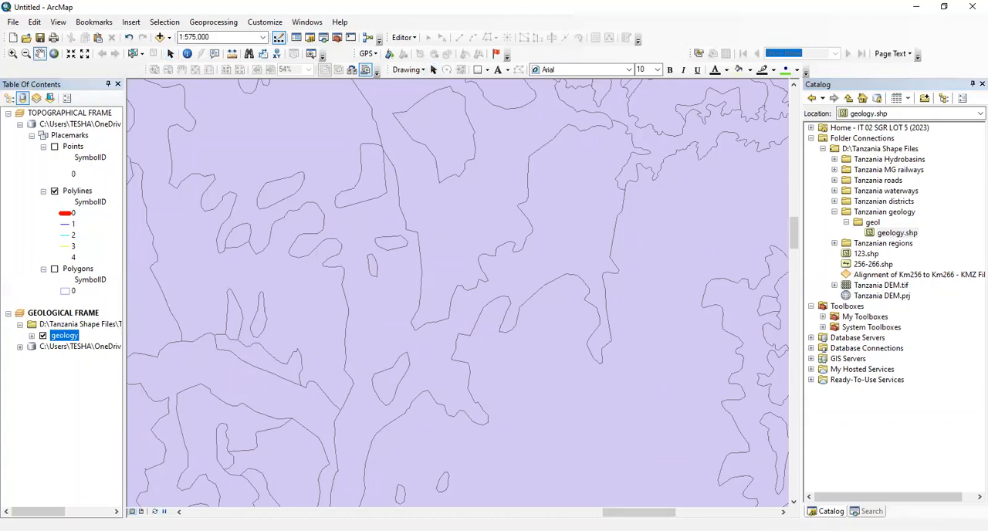
pyautogui.scroll(-3, 489, 340)
pyautogui.scroll(10, 487, 337)
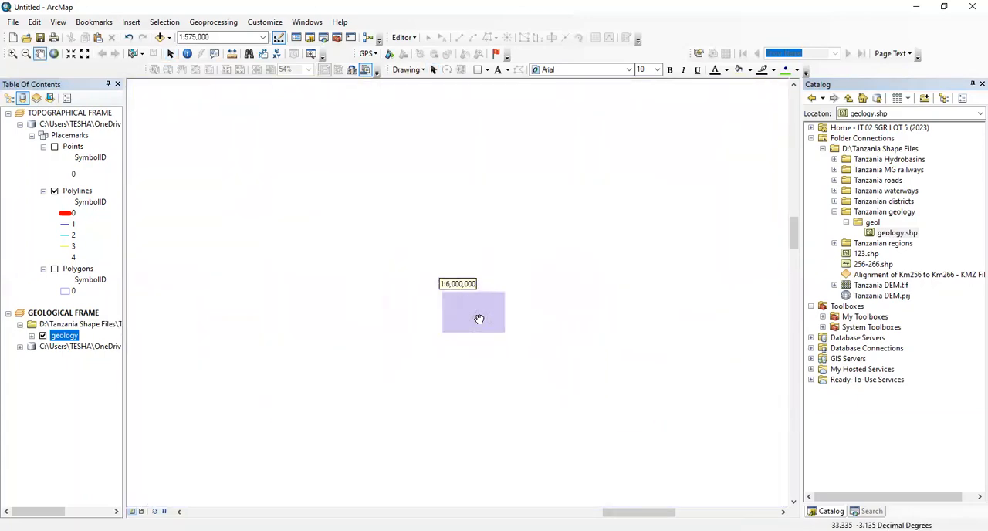
pyautogui.scroll(2, 473, 332)
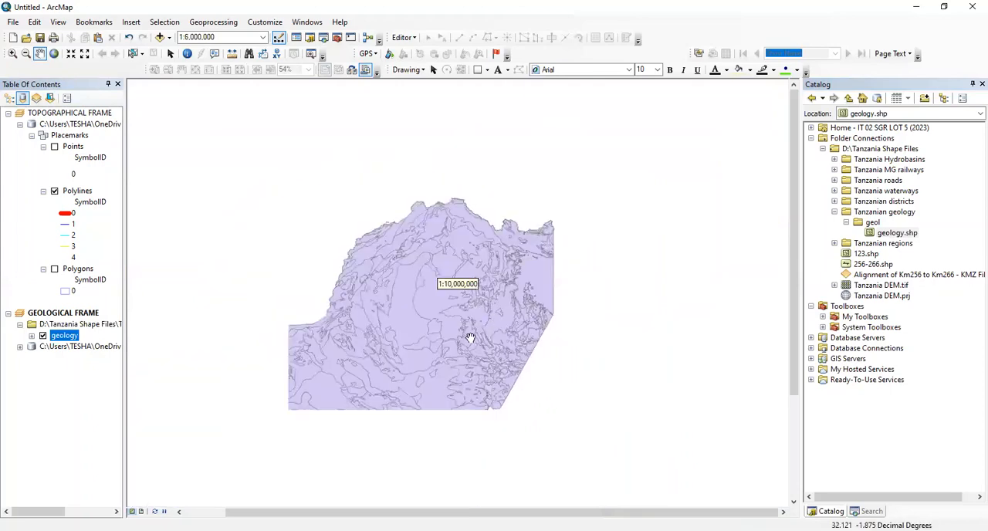
pyautogui.moveTo(470, 337); pyautogui.dragTo(509, 270)
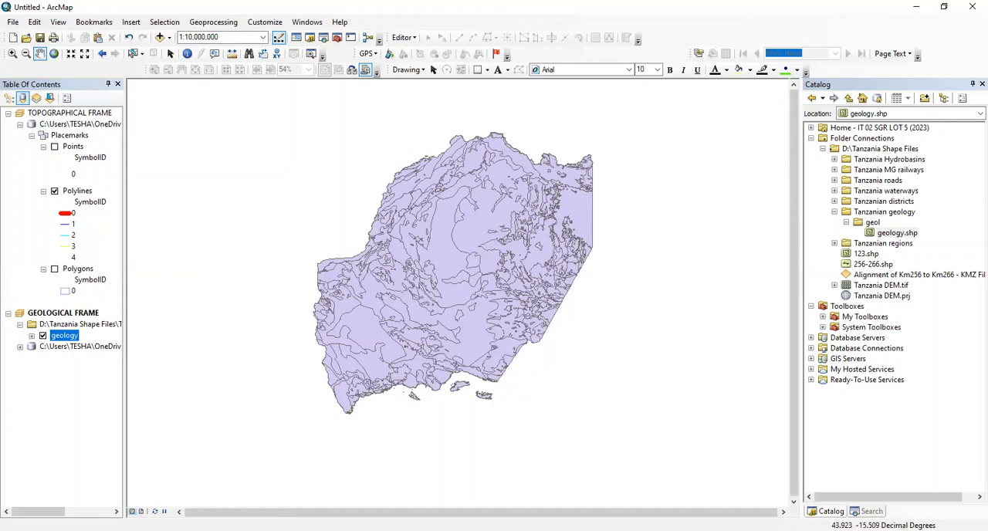
# Set the GEOLOGICAL FRAME's rotation to 0 from the layout view and deselect the frame
pyautogui.click(142, 511)
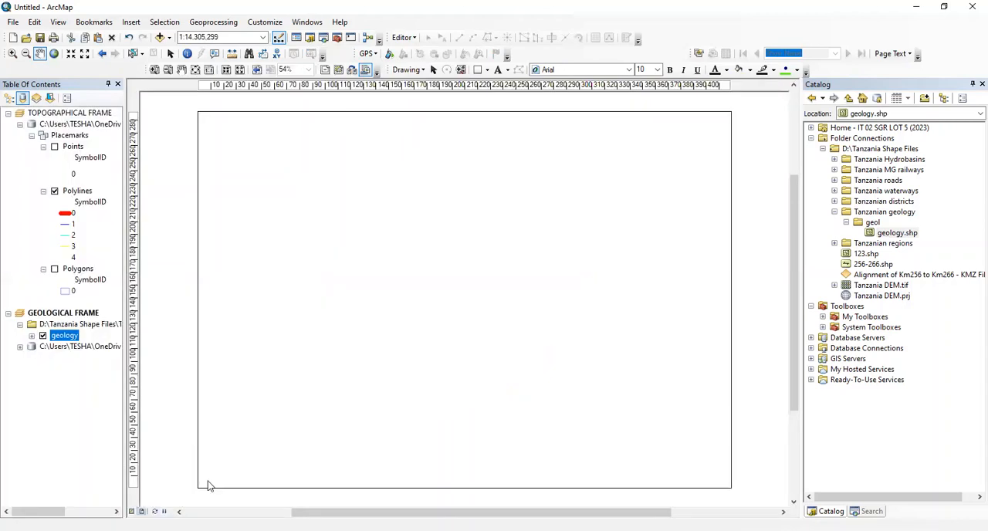
pyautogui.rightClick(423, 377)
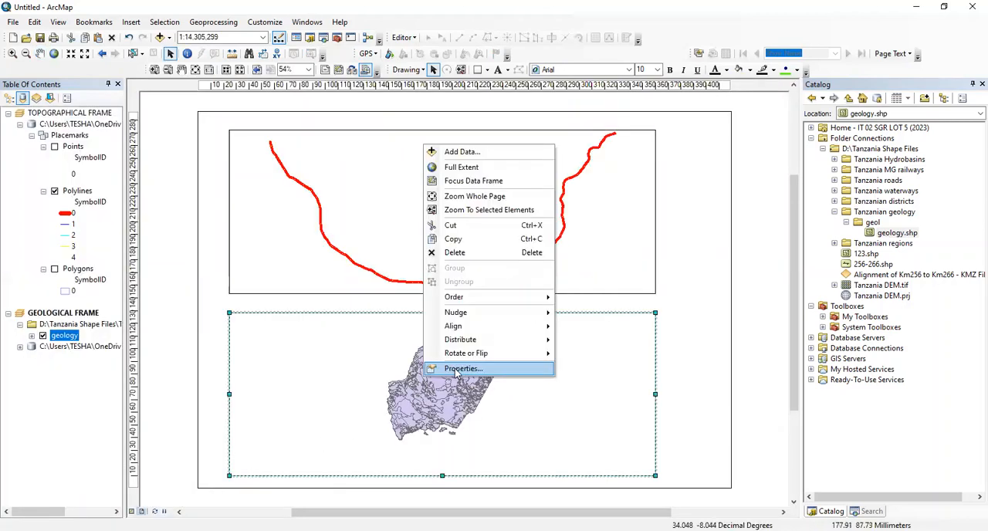
pyautogui.click(461, 369)
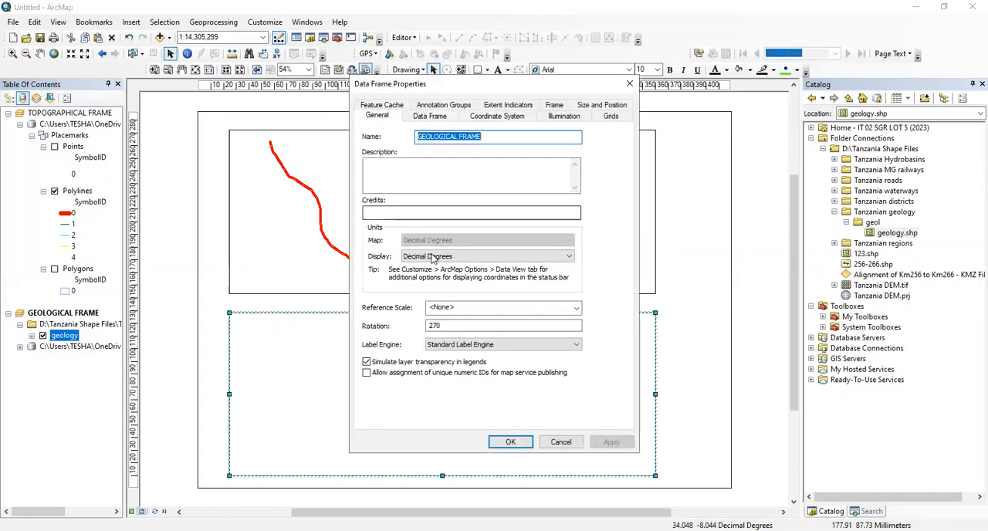
pyautogui.doubleClick(441, 325)
pyautogui.write('0')
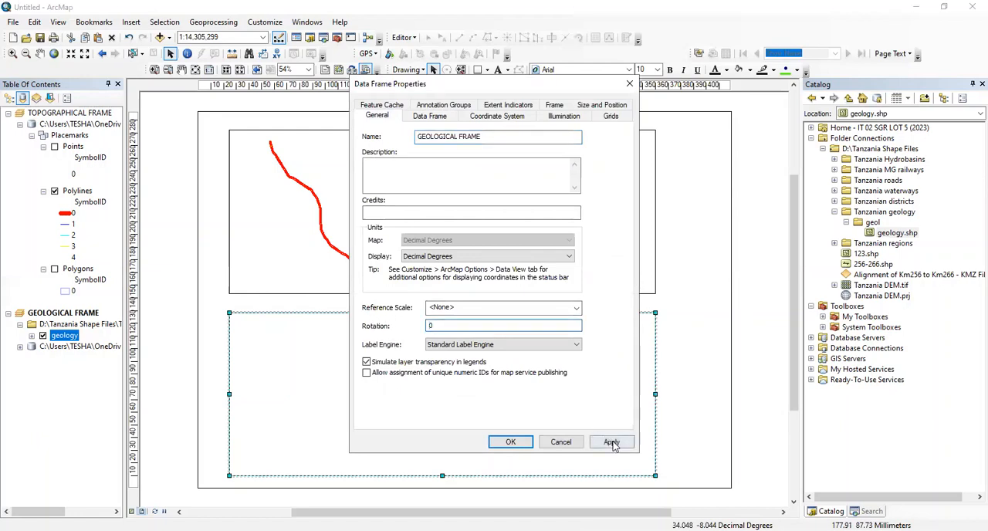
pyautogui.click(611, 441)
pyautogui.click(515, 443)
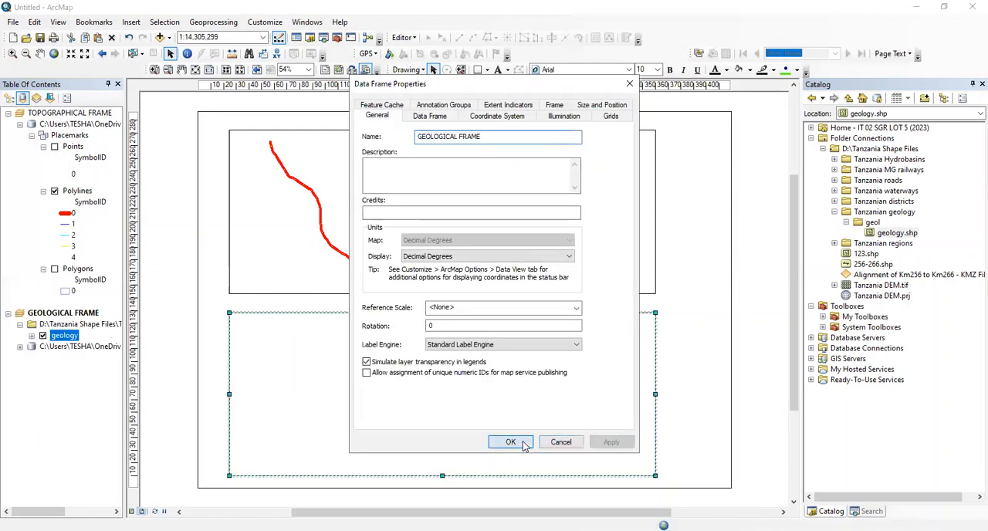
pyautogui.click(208, 415)
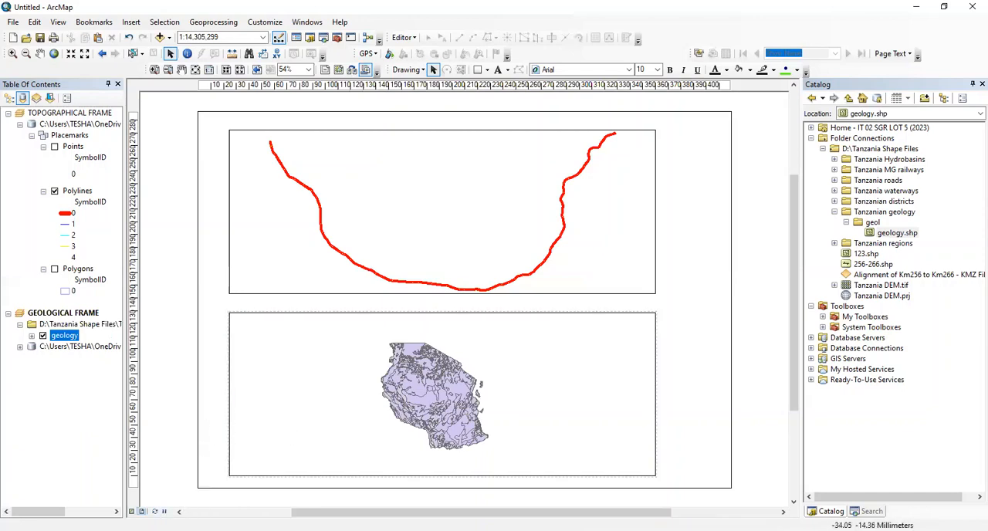
# Examine the geology polygons of the unrotated GEOLOGICAL FRAME in data view at a scale of 1:6,000,000
pyautogui.click(131, 511)
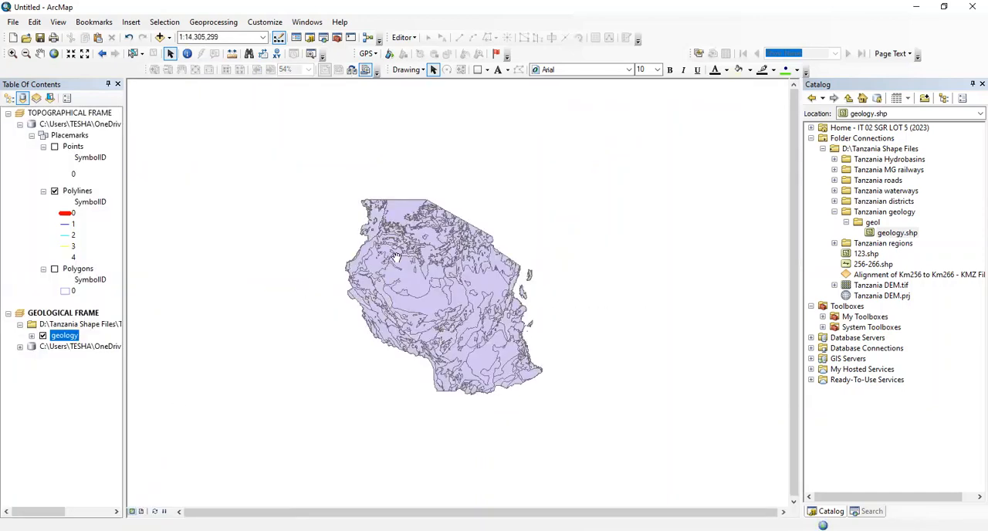
pyautogui.scroll(-1, 396, 257)
pyautogui.scroll(1, 398, 259)
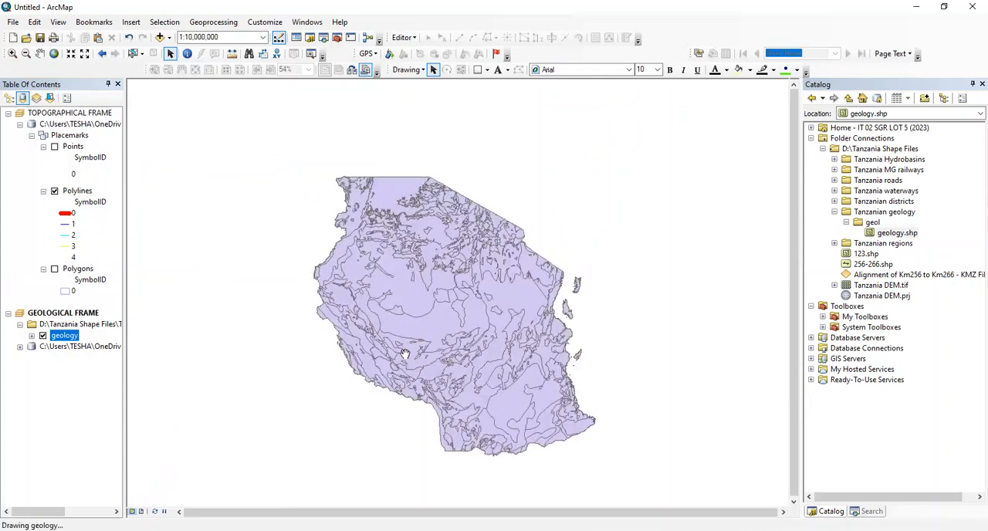
pyautogui.scroll(1, 402, 351)
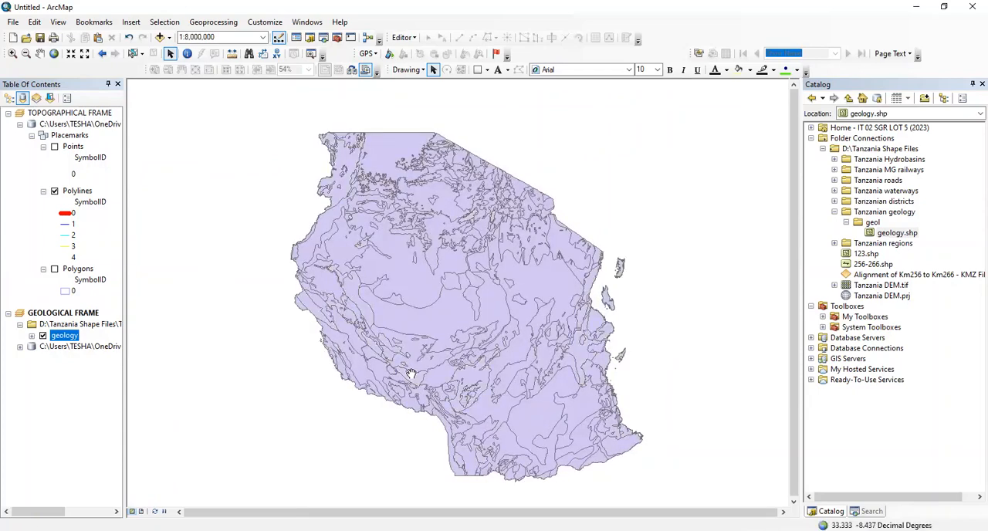
pyautogui.scroll(1, 412, 372)
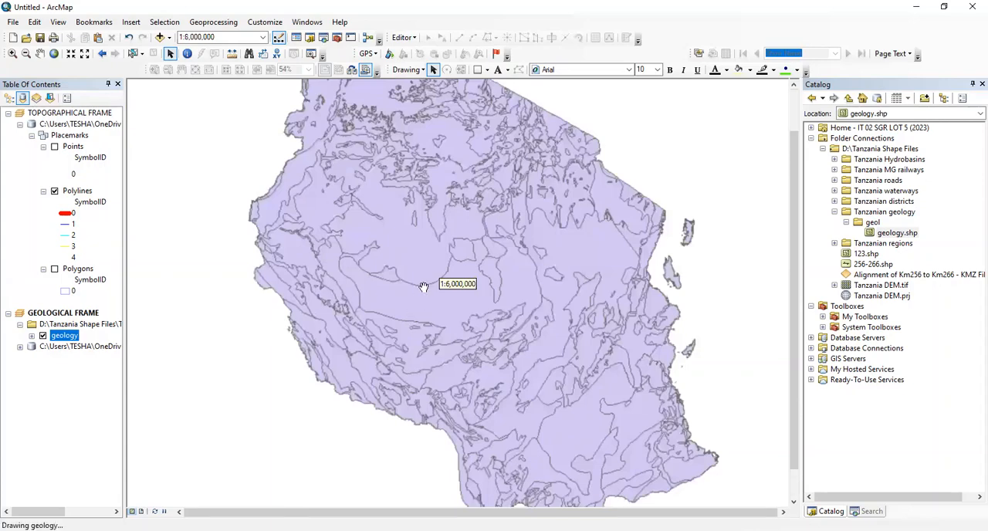
pyautogui.moveTo(424, 287); pyautogui.dragTo(422, 312)
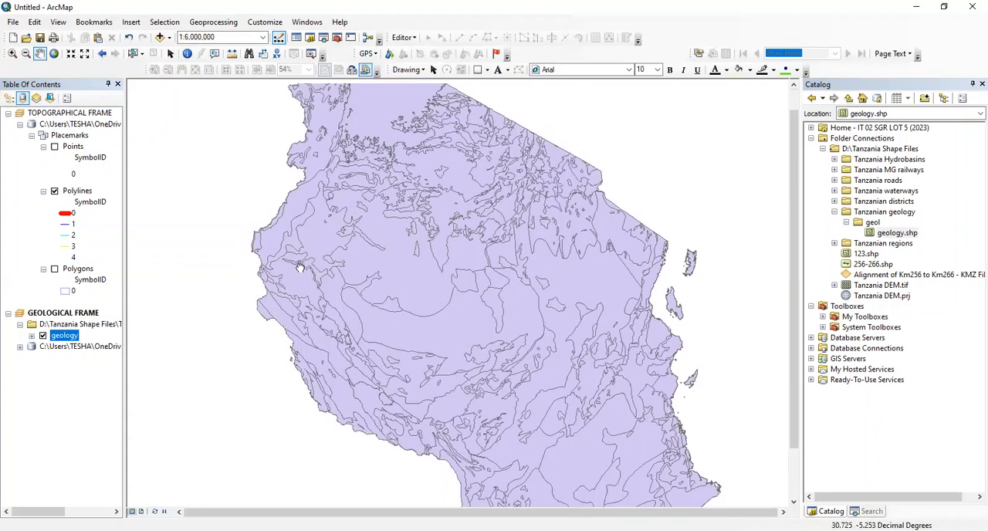
# Set the geology layer's symbol fill to No Color so only the polygon outlines are drawn
pyautogui.moveTo(296, 259); pyautogui.dragTo(301, 268)
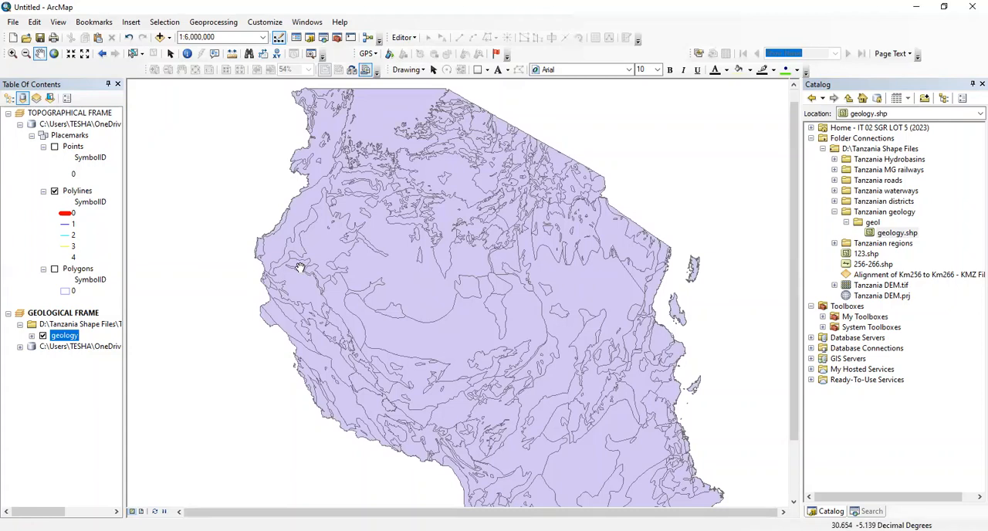
pyautogui.moveTo(330, 240); pyautogui.dragTo(338, 234)
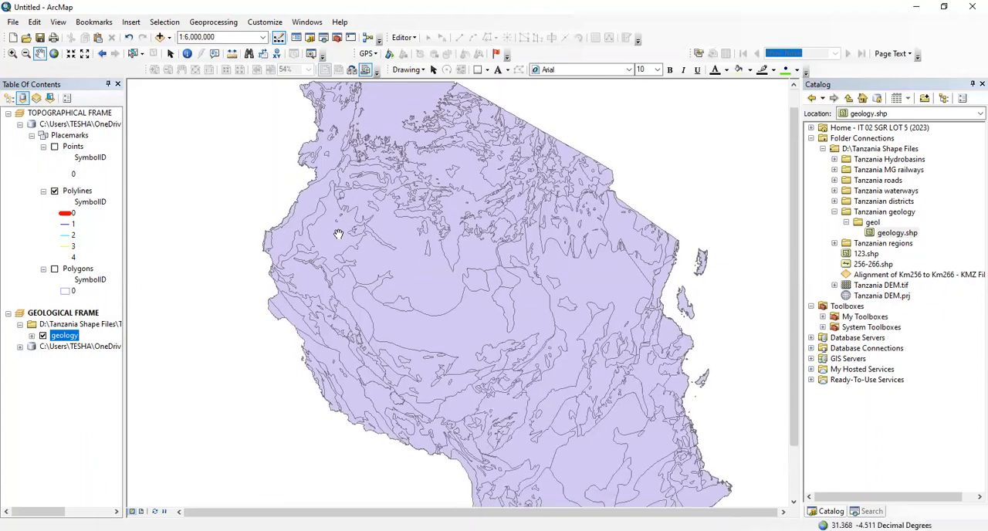
pyautogui.click(32, 335)
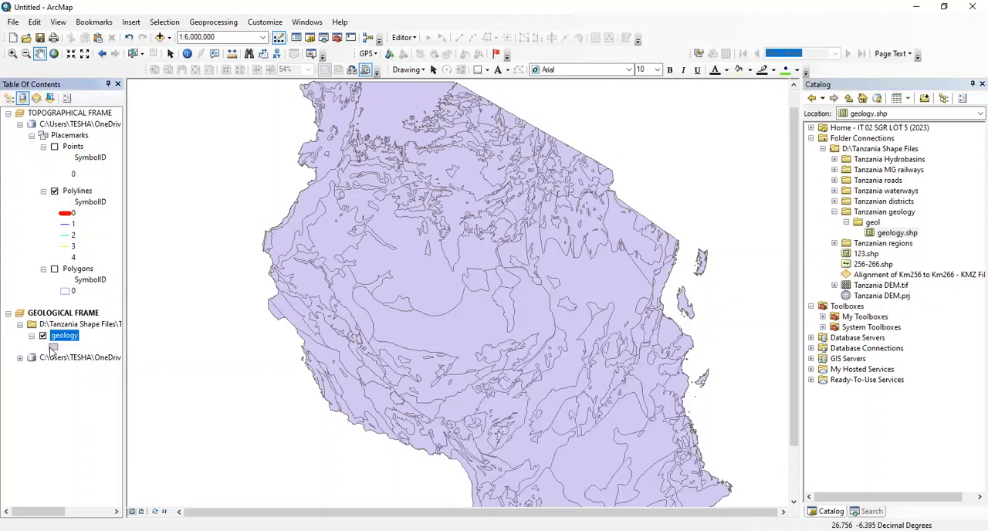
pyautogui.doubleClick(53, 349)
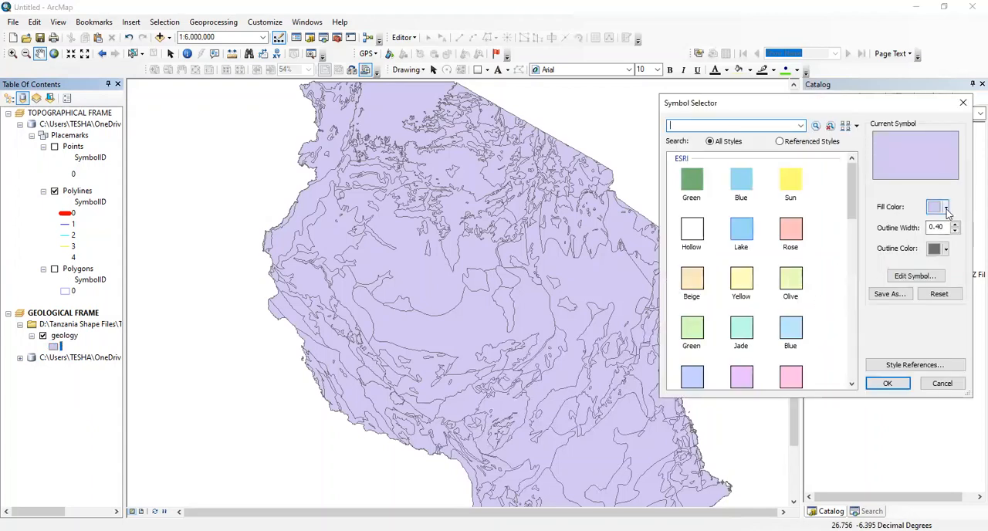
pyautogui.click(946, 208)
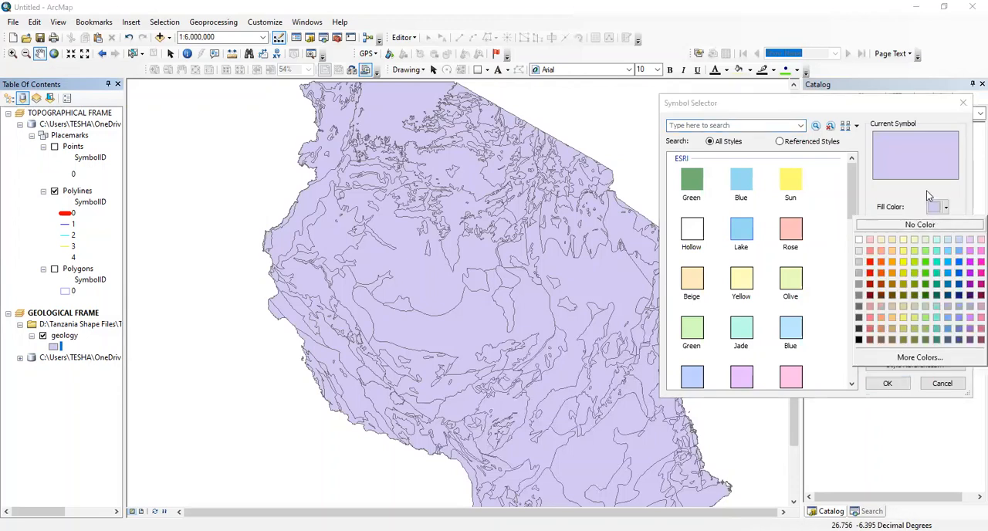
pyautogui.click(52, 348)
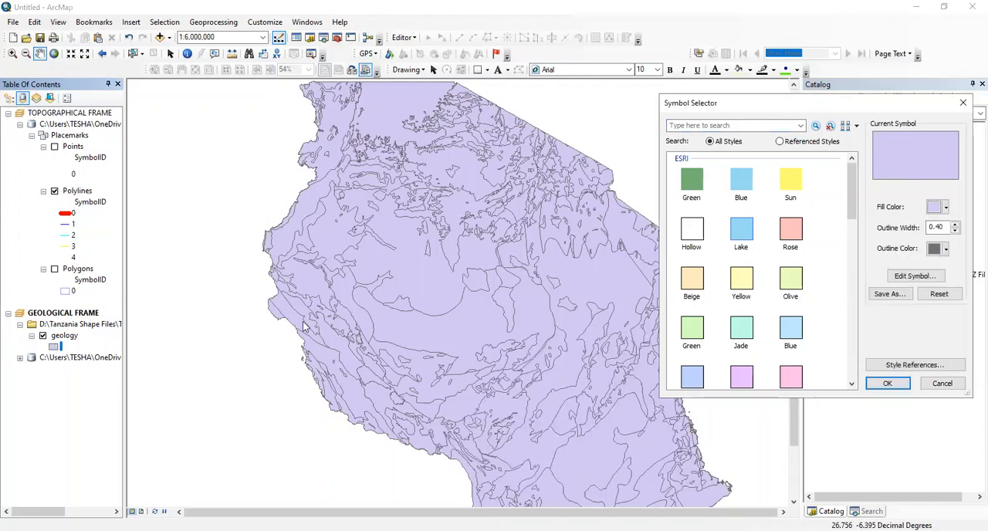
pyautogui.click(946, 209)
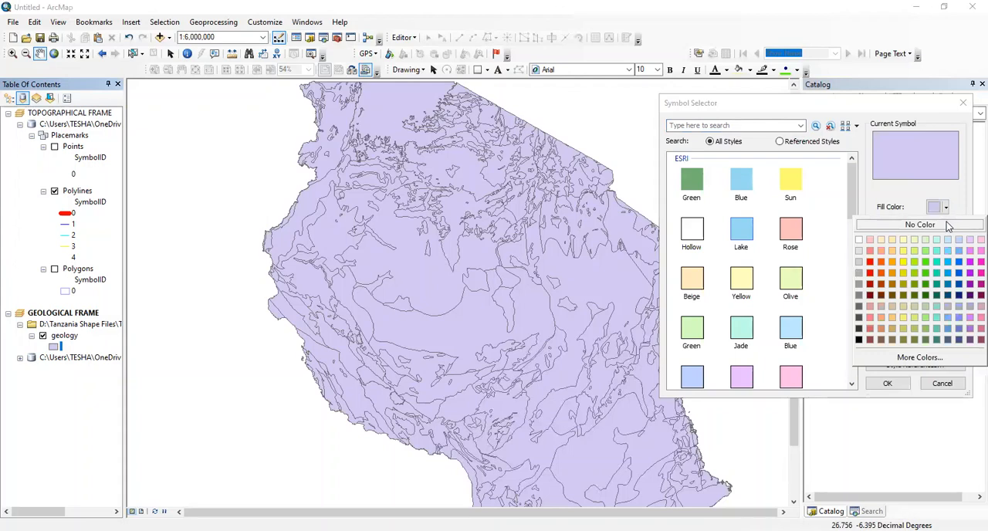
pyautogui.click(946, 224)
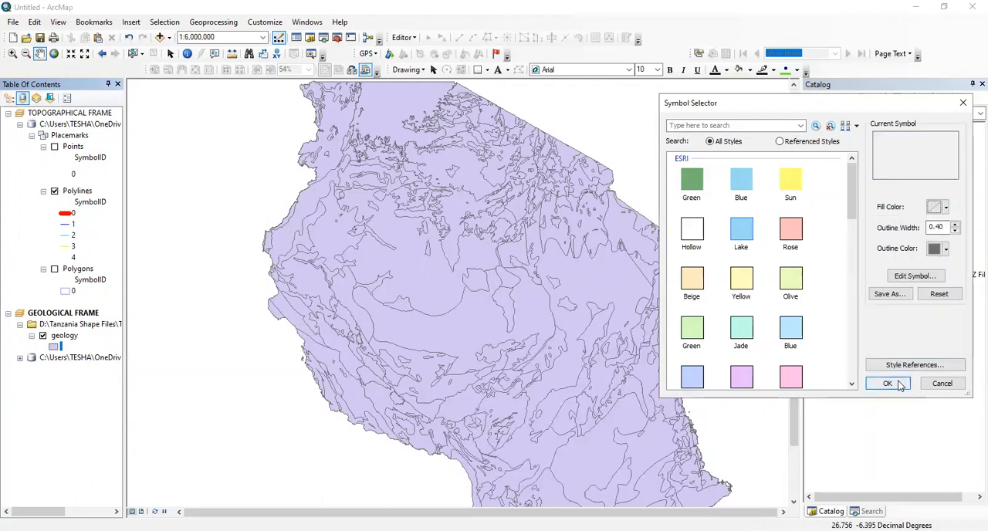
pyautogui.click(887, 383)
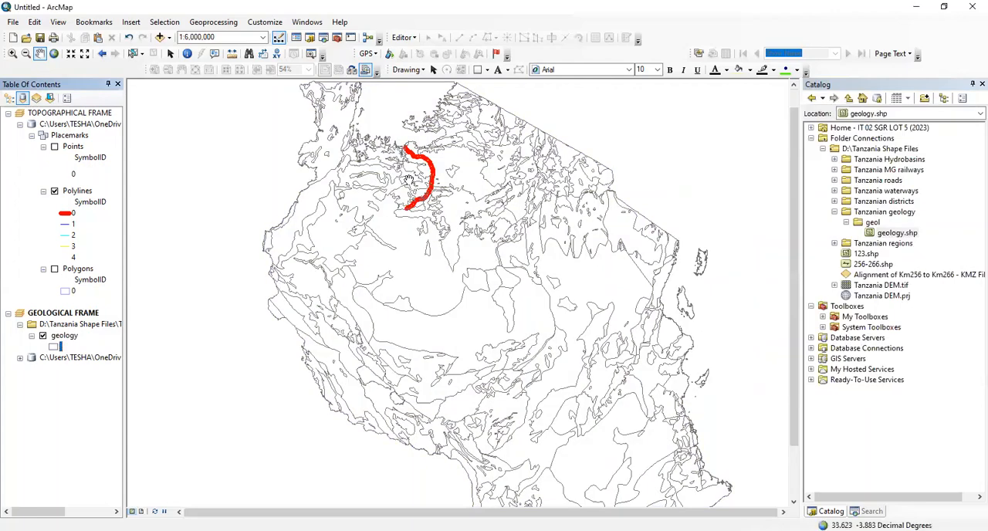
# Examine the red route line against the unfilled geology outlines, down to a scale of 1:1,250,000
pyautogui.moveTo(415, 136); pyautogui.dragTo(407, 202)
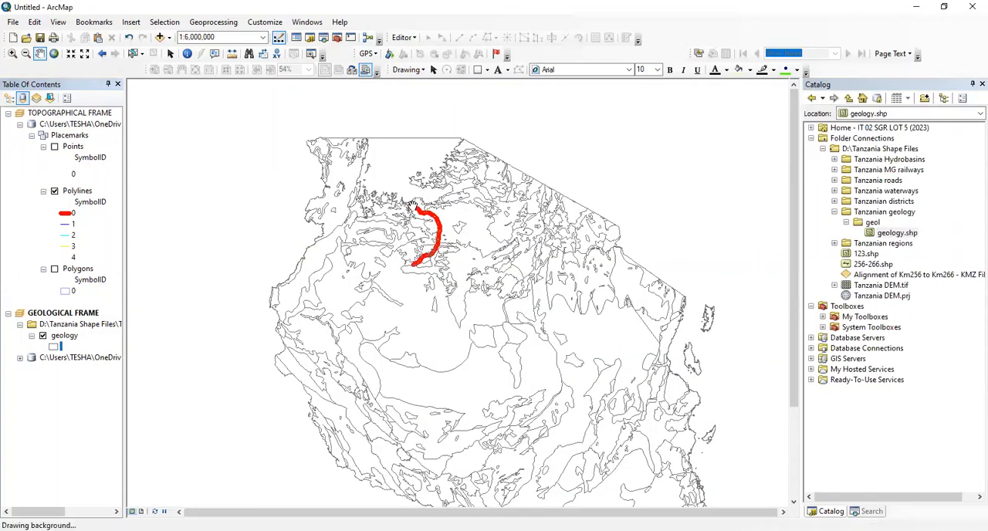
pyautogui.scroll(3, 408, 205)
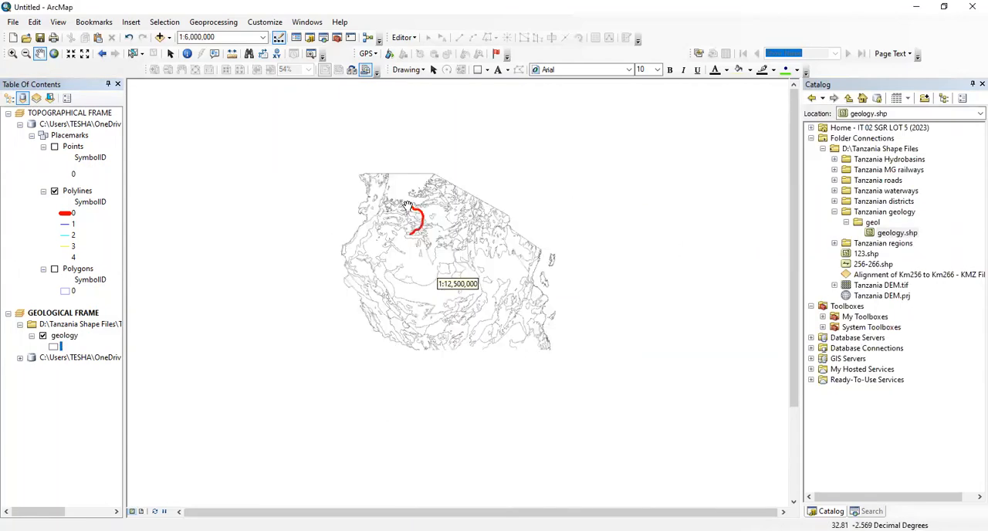
pyautogui.scroll(-3, 407, 205)
pyautogui.scroll(-2, 408, 205)
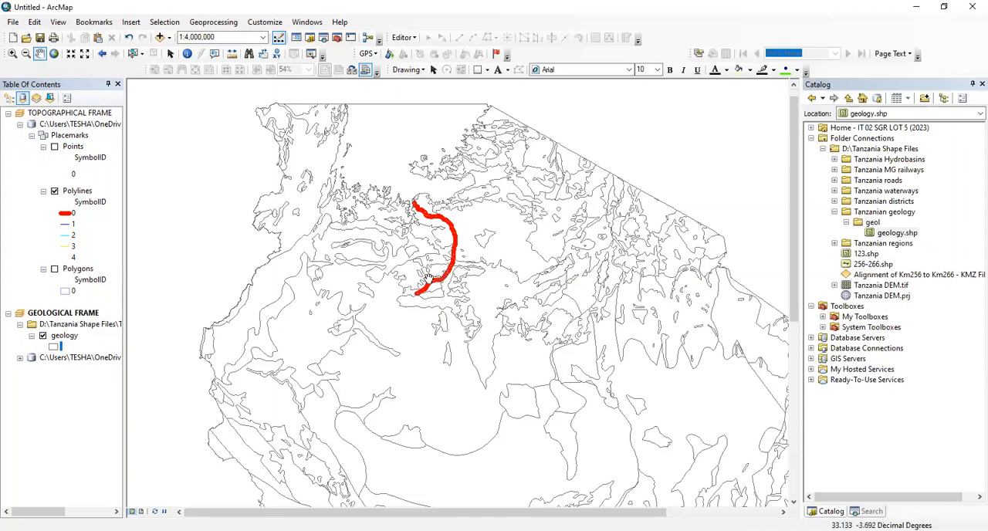
pyautogui.scroll(-1, 427, 263)
pyautogui.scroll(3, 426, 254)
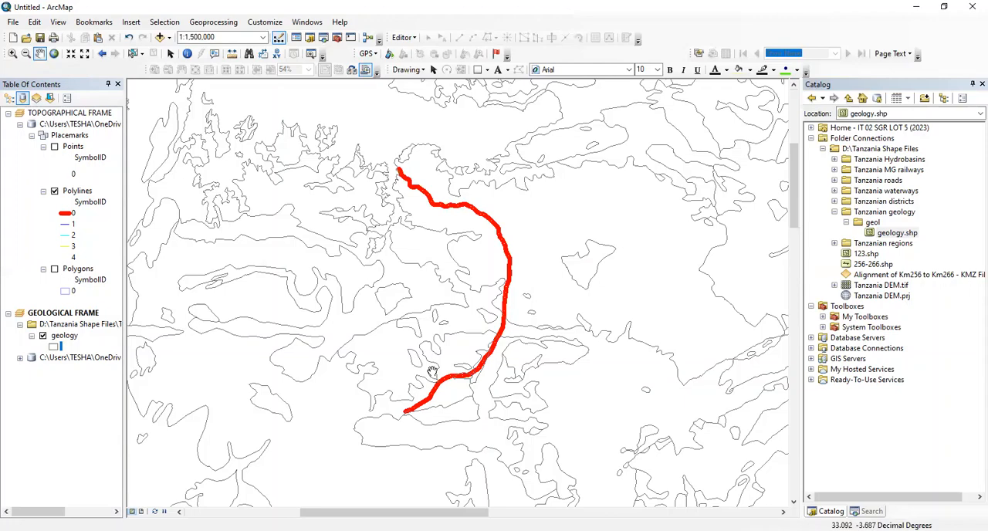
pyautogui.scroll(1, 442, 328)
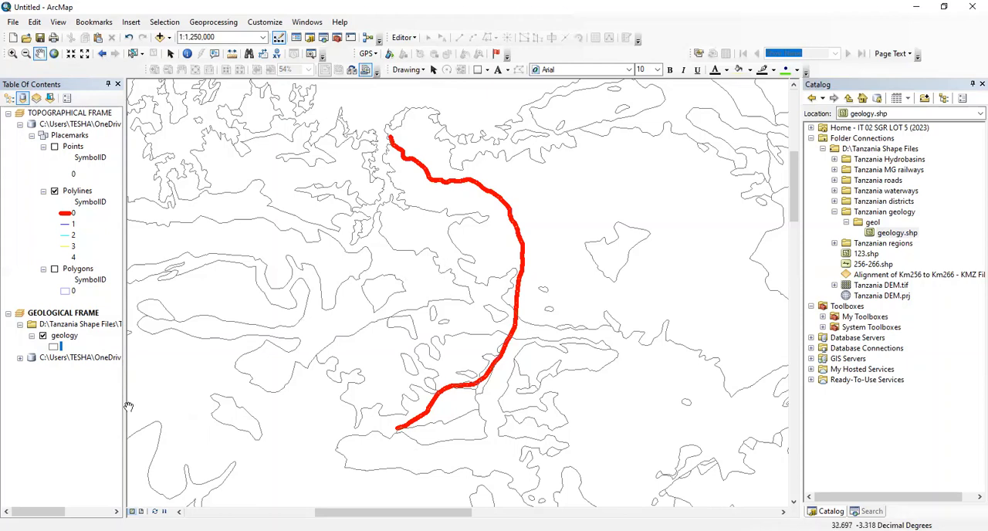
# In the geology layer's properties, set the symbology to unique-value categories based on the lithology field
pyautogui.click(64, 337)
pyautogui.rightClick(66, 336)
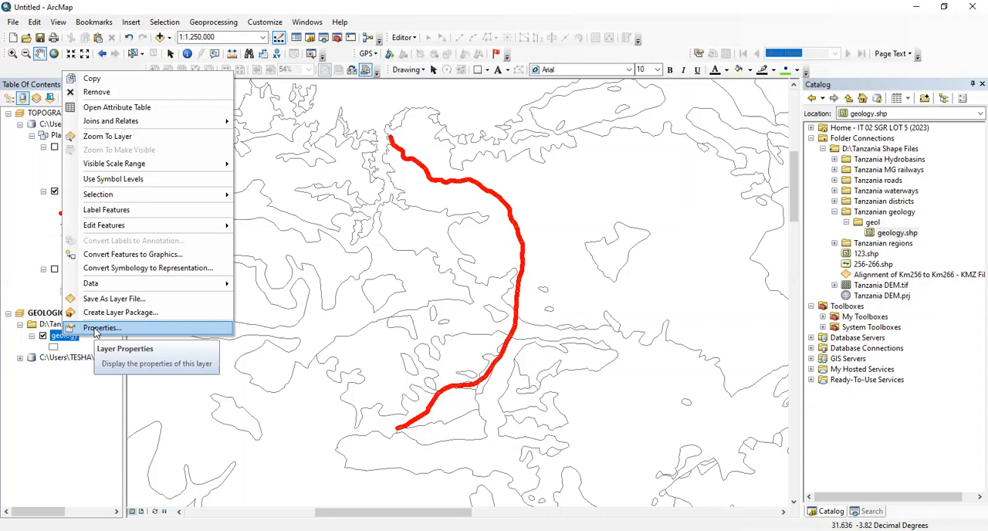
pyautogui.click(96, 330)
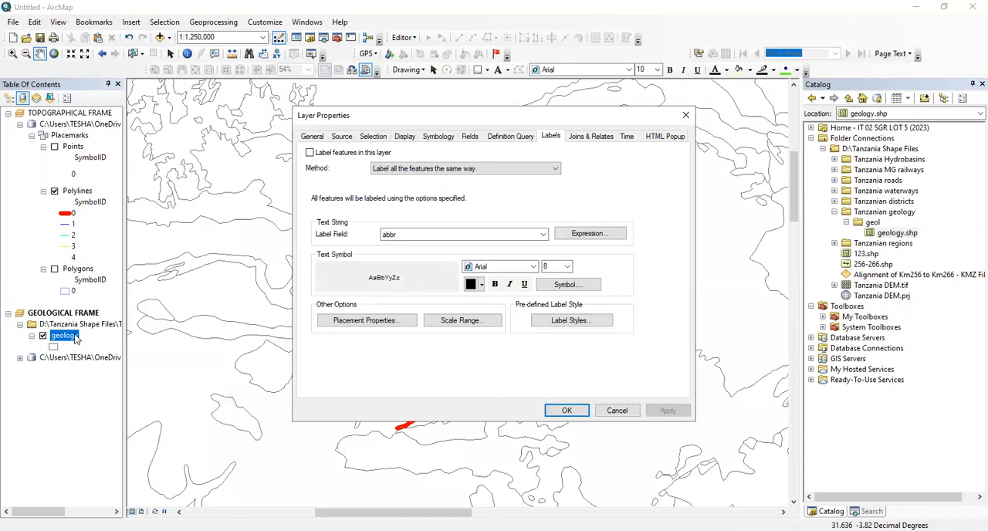
pyautogui.click(544, 235)
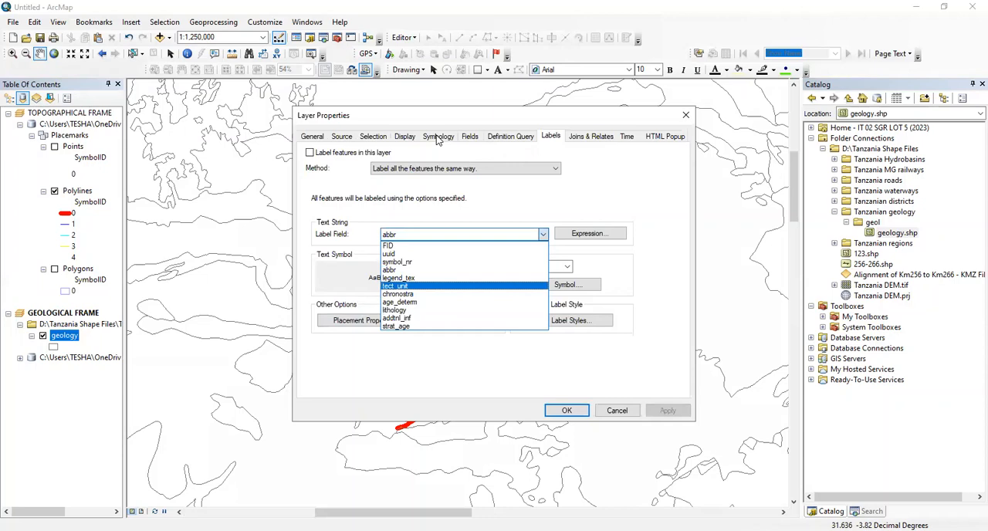
pyautogui.click(437, 137)
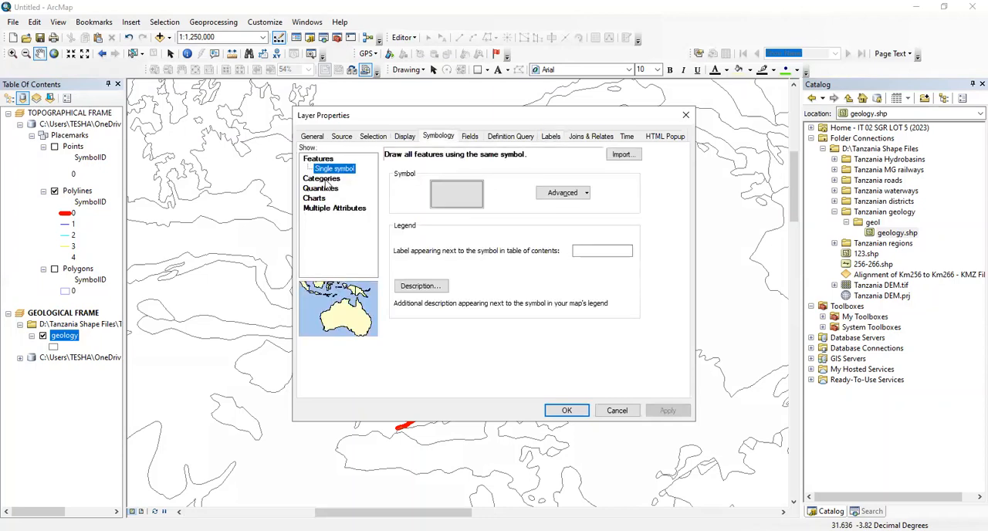
pyautogui.click(325, 179)
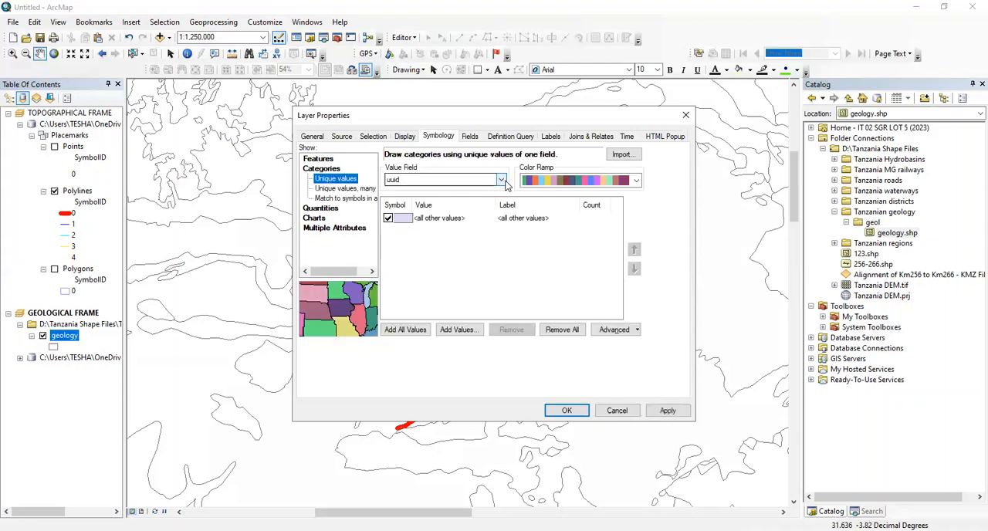
pyautogui.click(501, 179)
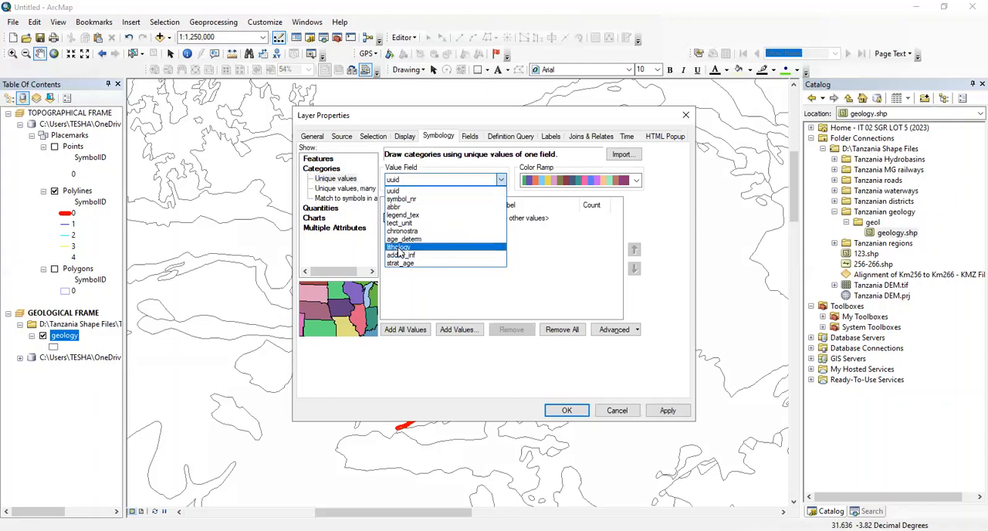
pyautogui.click(399, 248)
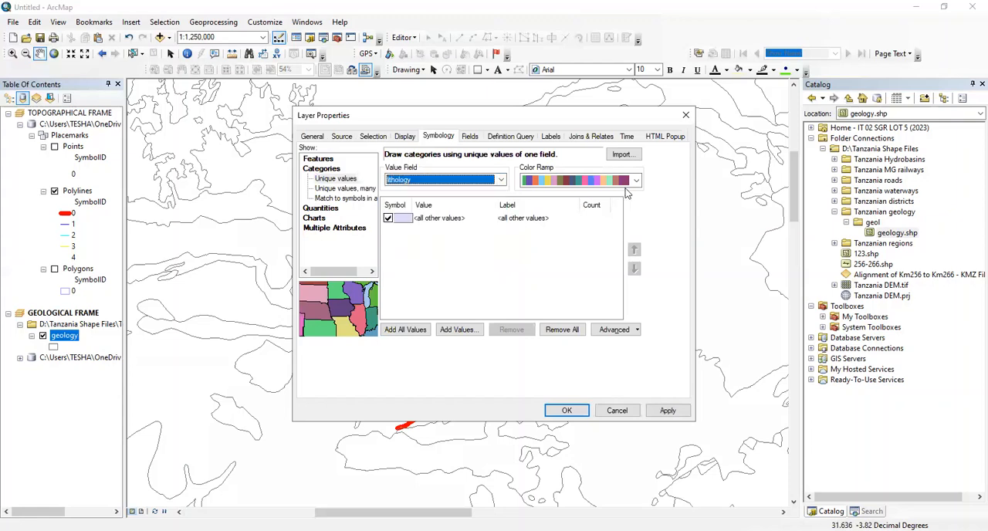
# Choose a multicoloured ramp for the lithology categories and add all the field's values
pyautogui.click(636, 184)
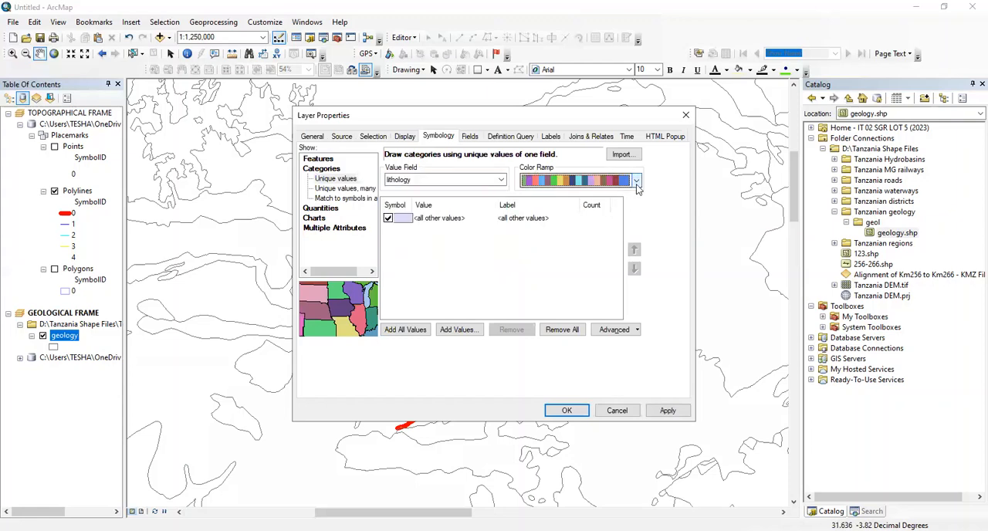
pyautogui.click(637, 182)
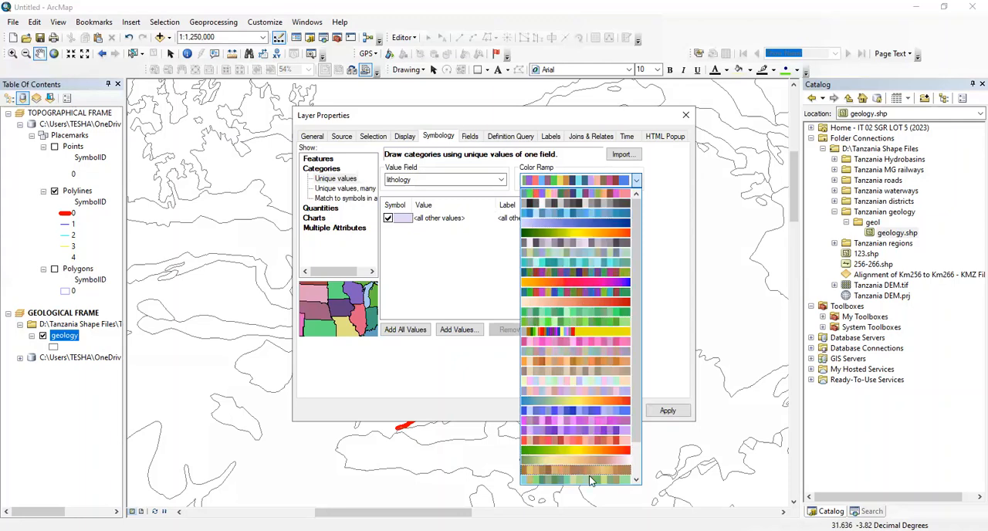
pyautogui.click(601, 199)
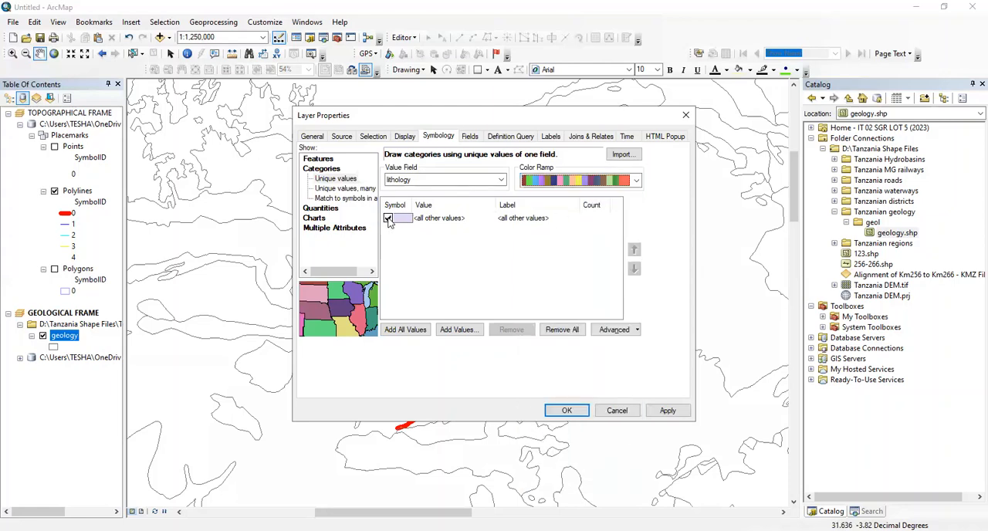
pyautogui.click(411, 330)
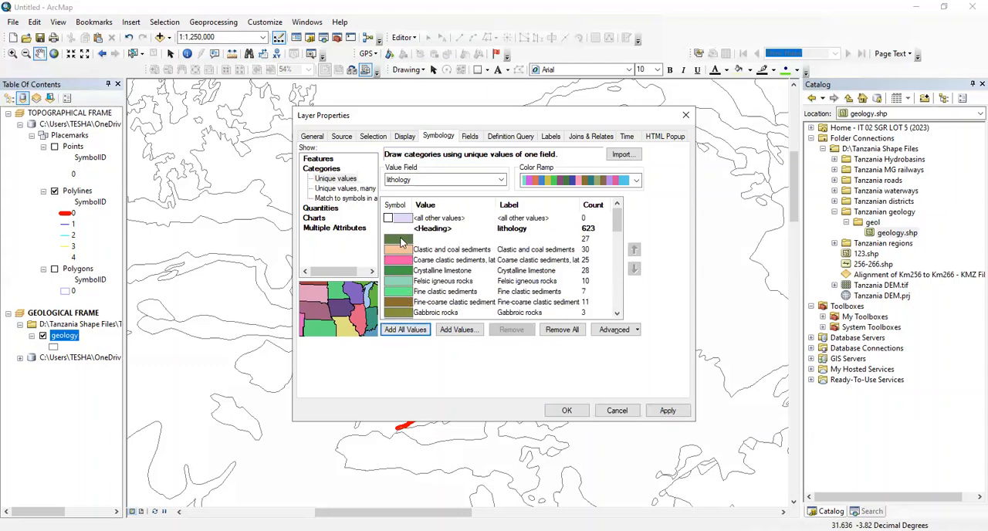
# Assign the Lake symbol to the unnamed lithology value and apply the symbology to the geology layer
pyautogui.click(434, 244)
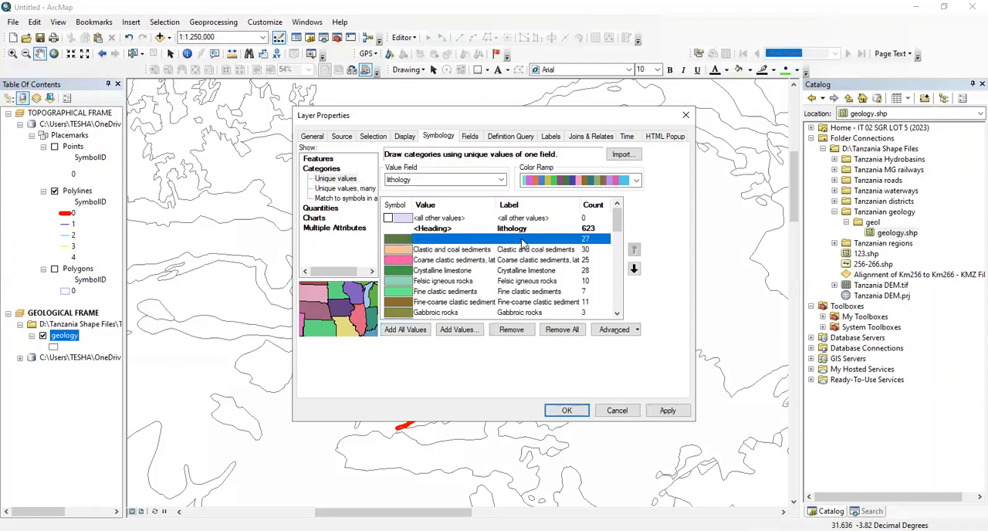
pyautogui.click(523, 244)
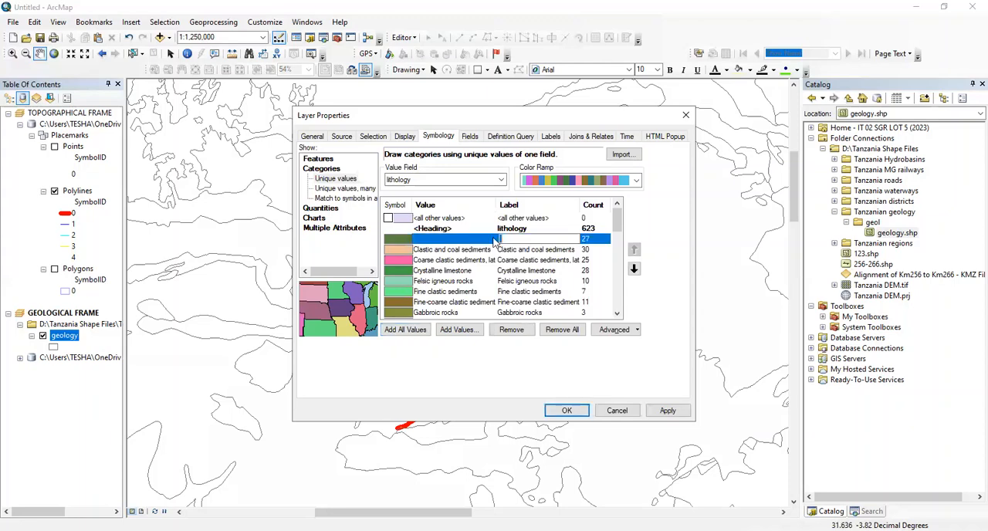
pyautogui.click(440, 244)
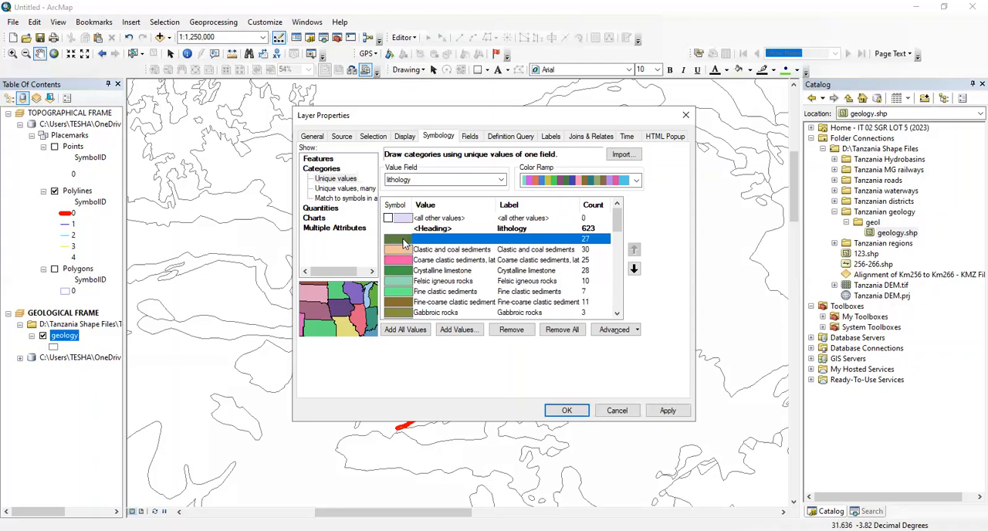
pyautogui.doubleClick(403, 243)
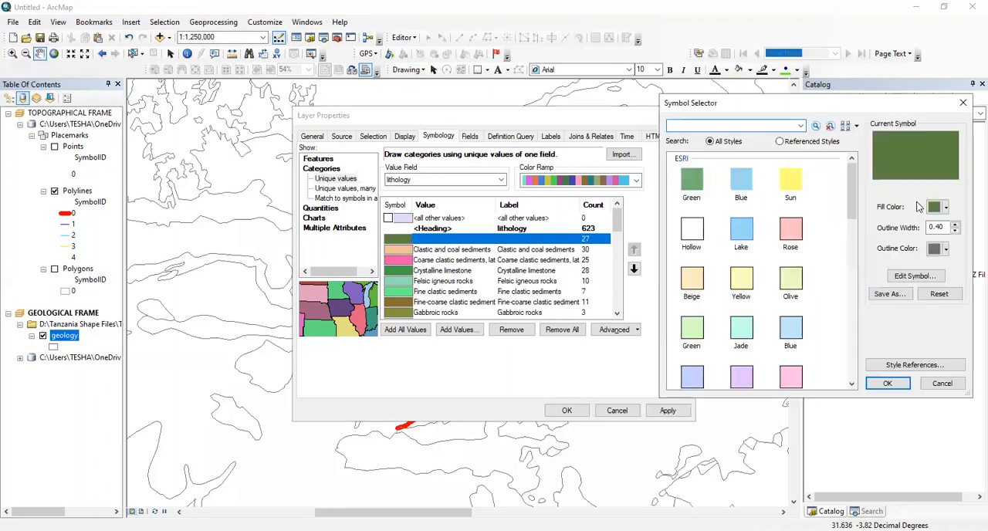
pyautogui.click(740, 234)
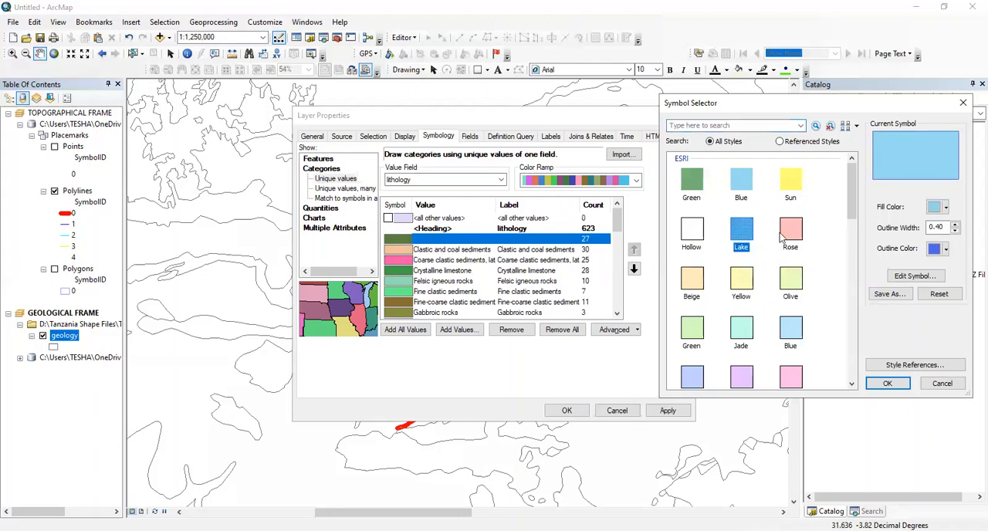
pyautogui.click(887, 384)
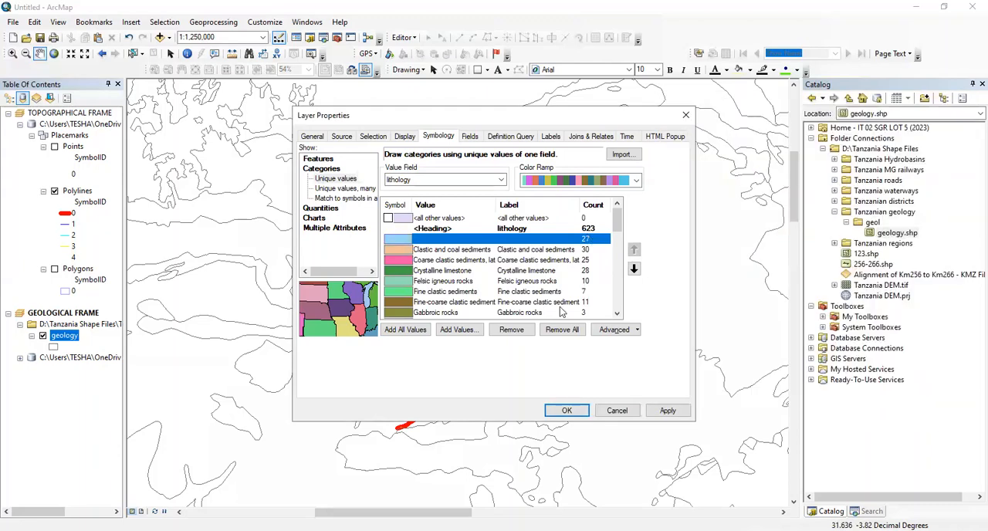
pyautogui.click(679, 410)
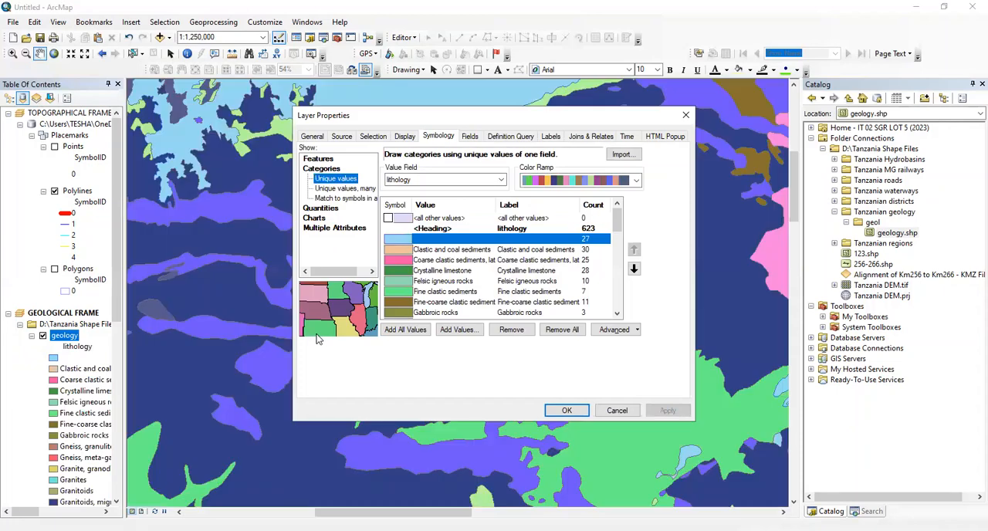
pyautogui.click(566, 410)
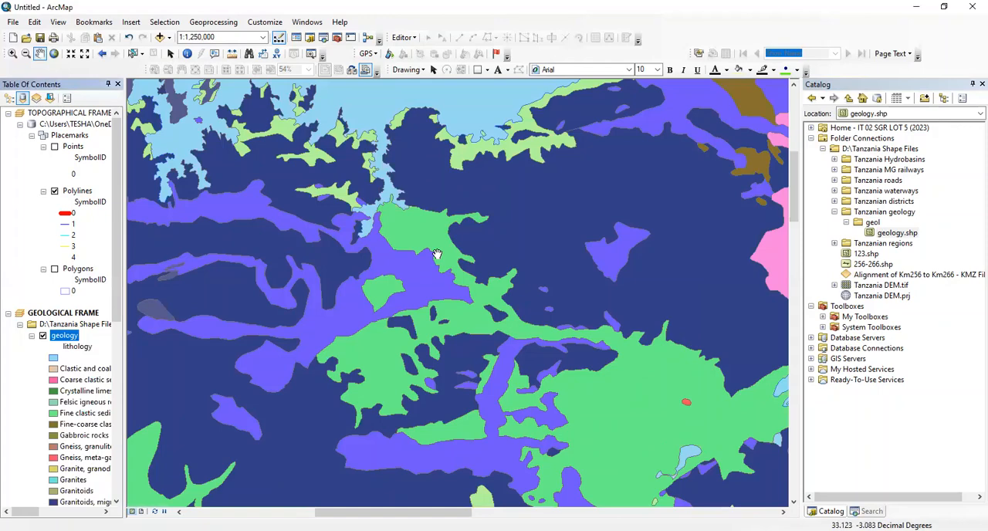
# Examine the coloured lithology map at a scale of 1:6,000,000 and review the geology layer's list of rock classes
pyautogui.scroll(5, 437, 254)
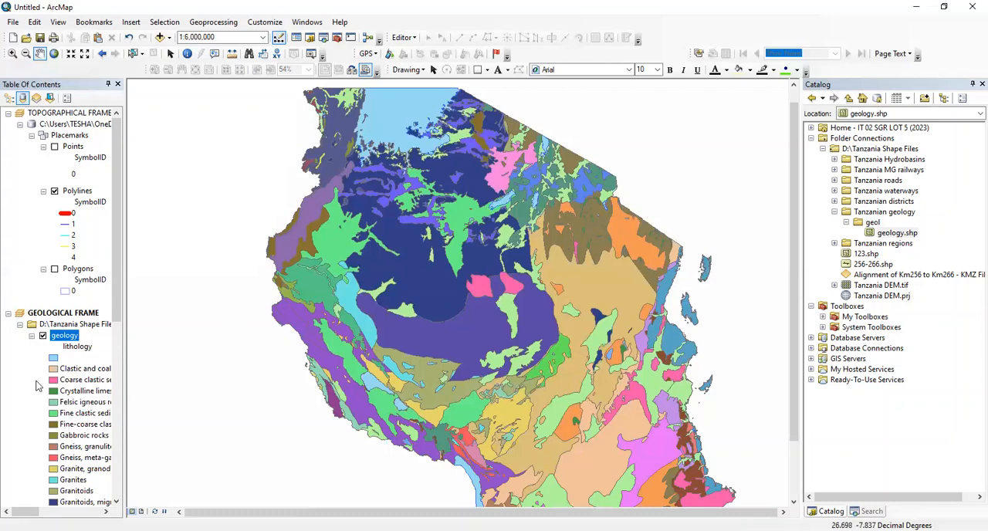
pyautogui.scroll(-5, 55, 372)
pyautogui.scroll(-5, 56, 371)
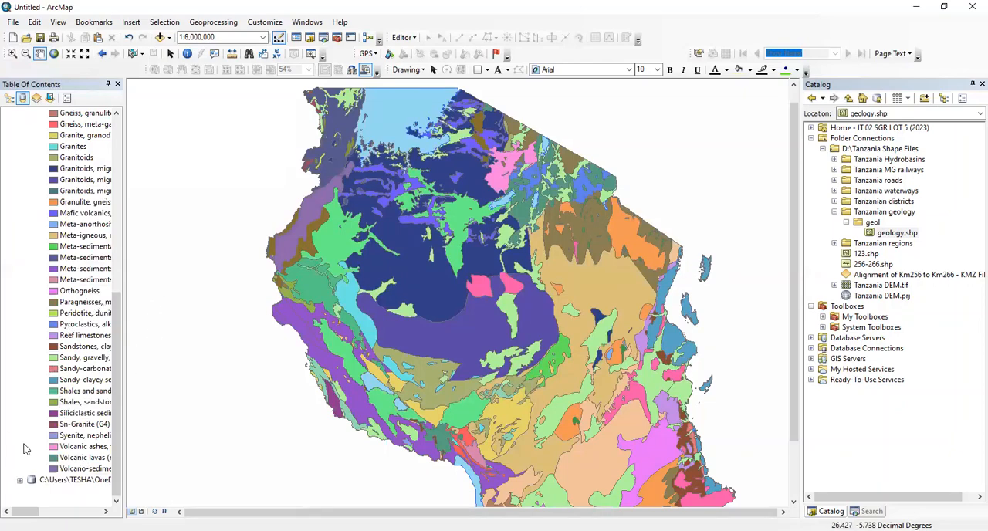
# Collapse the geology layer's list of lithology classes in the Geological Frame
pyautogui.scroll(10, 53, 290)
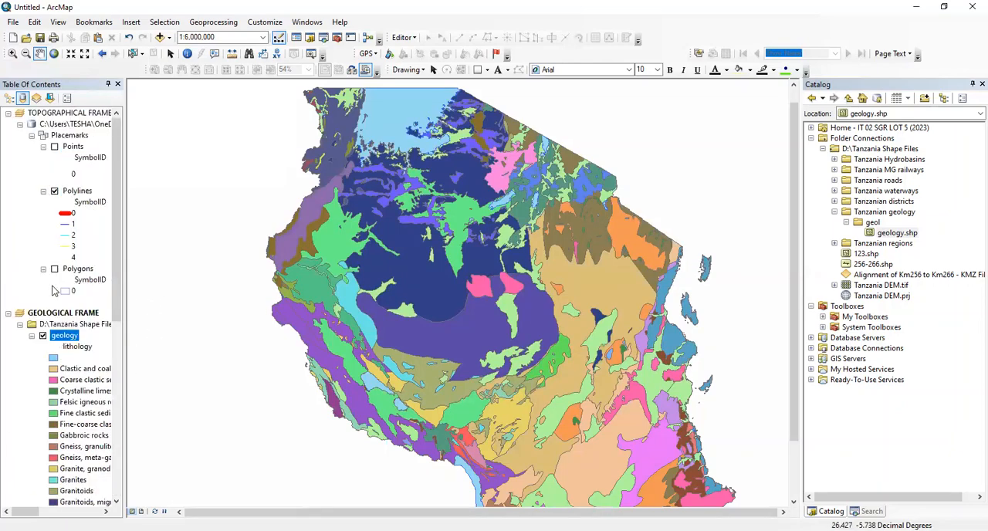
pyautogui.click(42, 335)
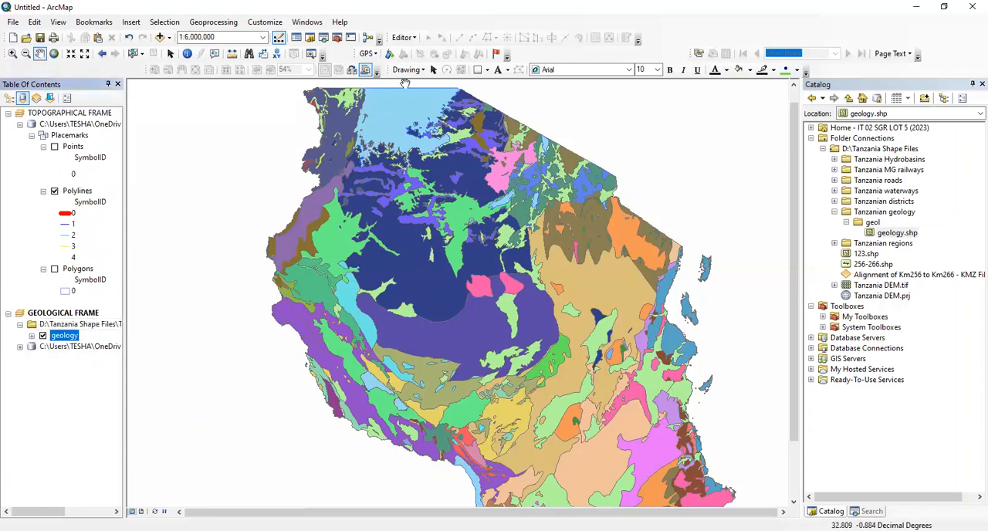
pyautogui.scroll(2, 404, 91)
pyautogui.scroll(1, 313, 235)
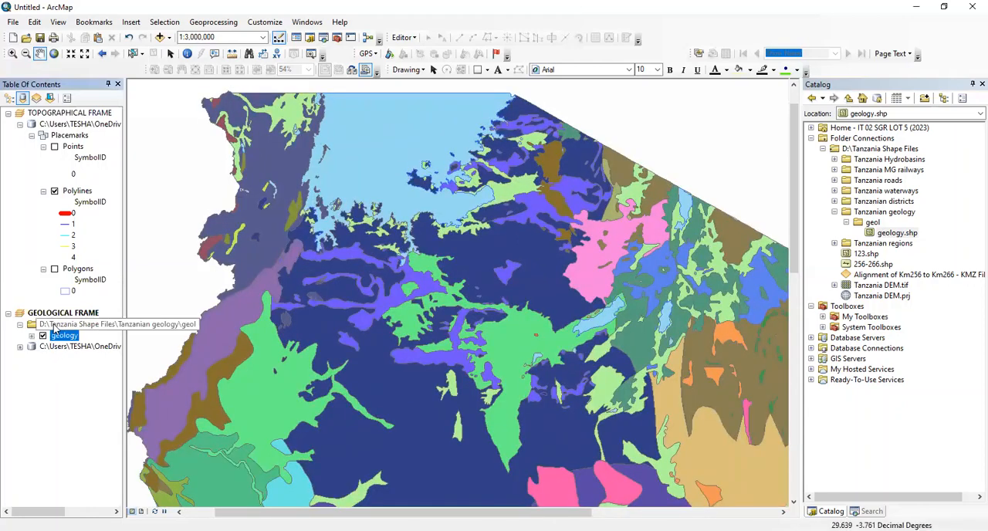
# Examine how the geology layer and the placemark geodatabase group are arranged within the Geological Frame
pyautogui.click(54, 324)
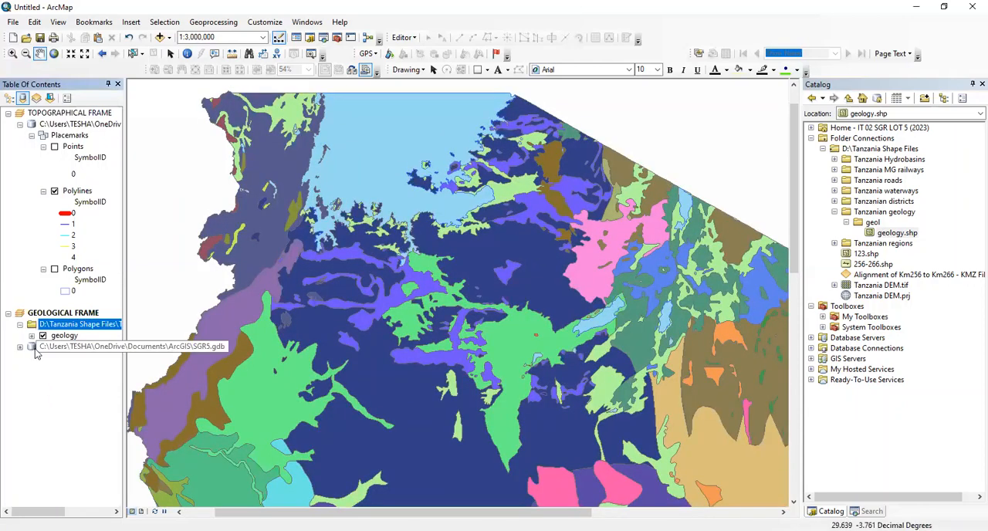
pyautogui.click(48, 346)
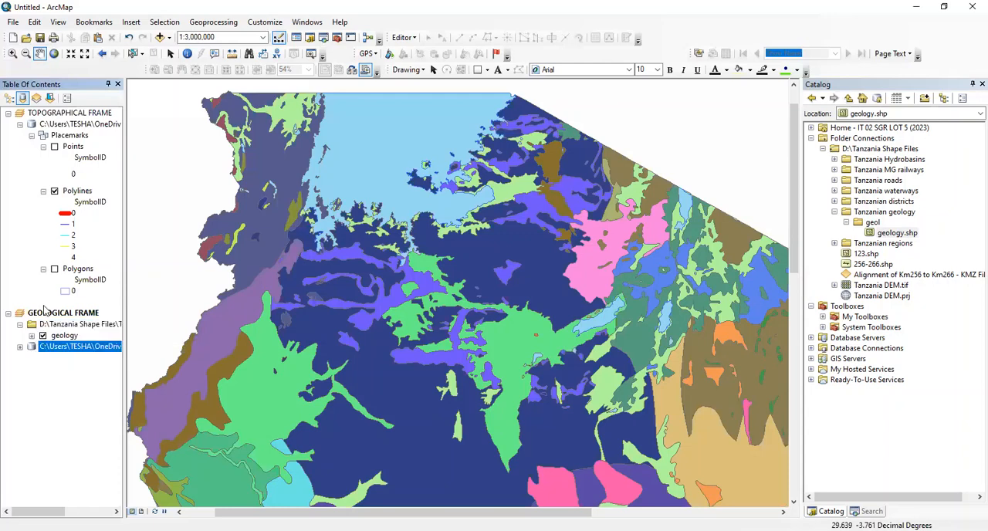
pyautogui.click(45, 314)
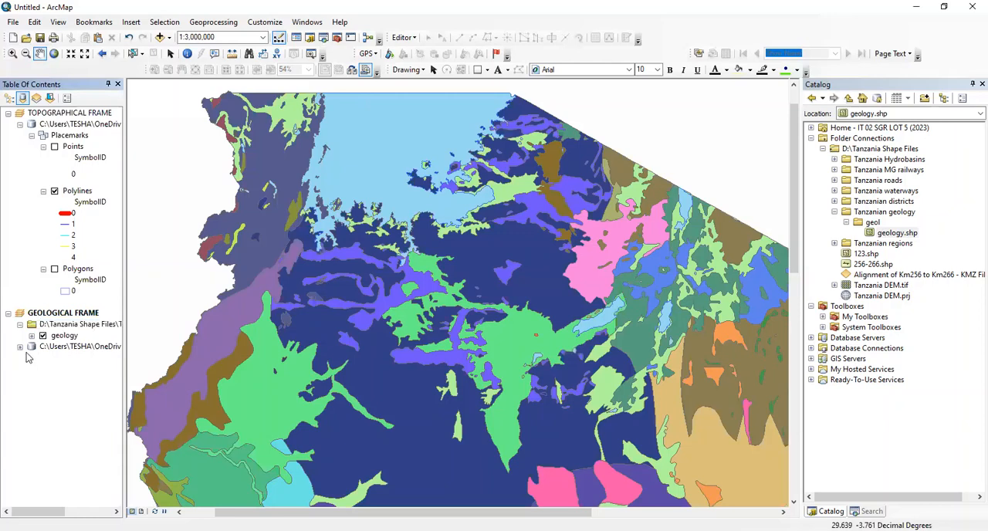
pyautogui.click(34, 346)
pyautogui.click(59, 376)
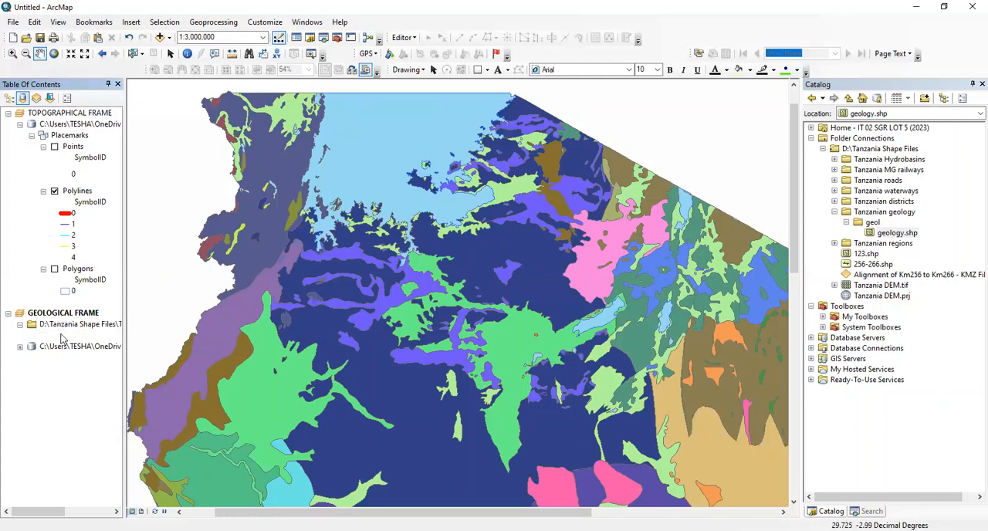
pyautogui.click(64, 335)
pyautogui.click(61, 346)
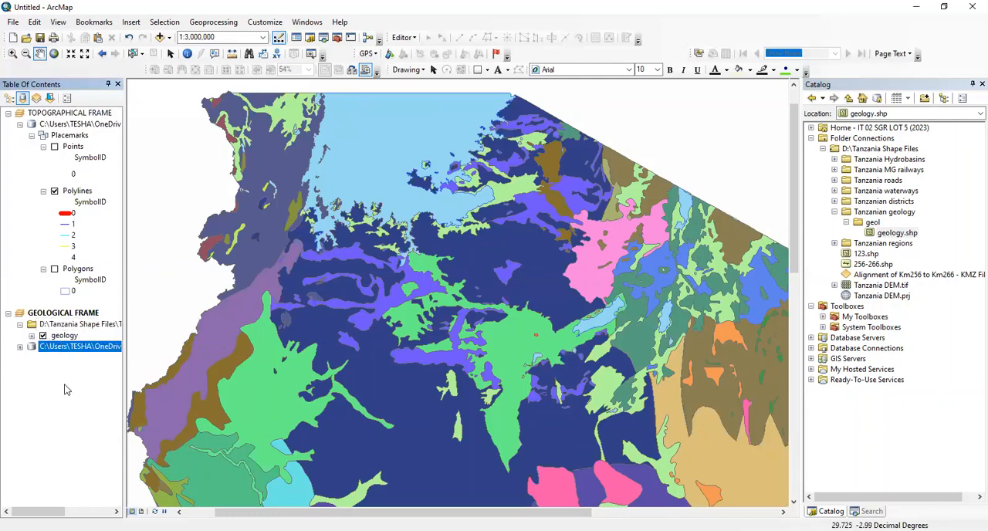
pyautogui.click(69, 336)
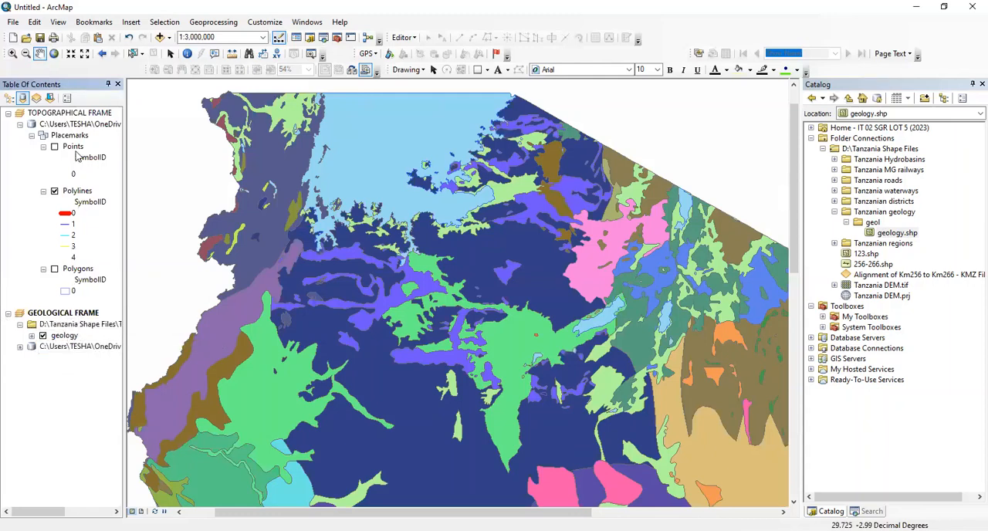
pyautogui.click(20, 347)
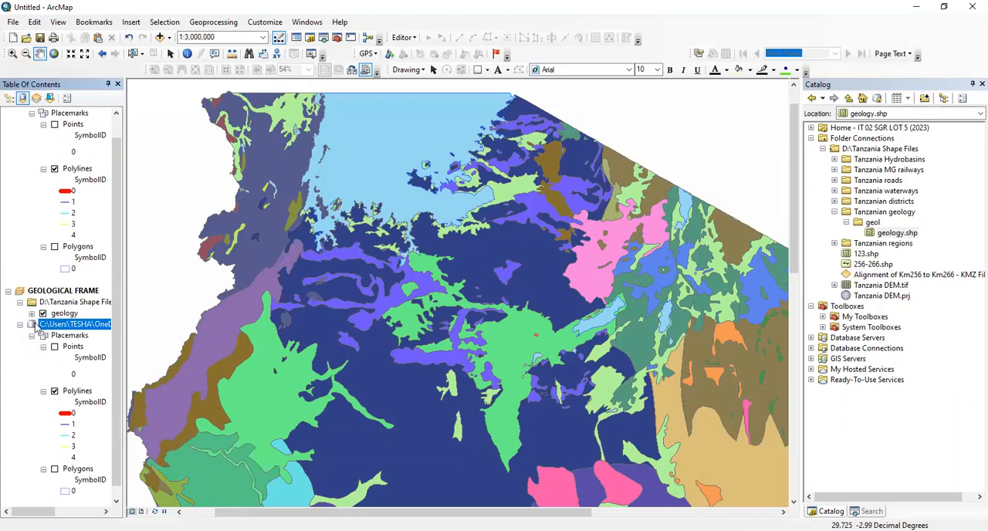
pyautogui.click(53, 299)
pyautogui.click(52, 291)
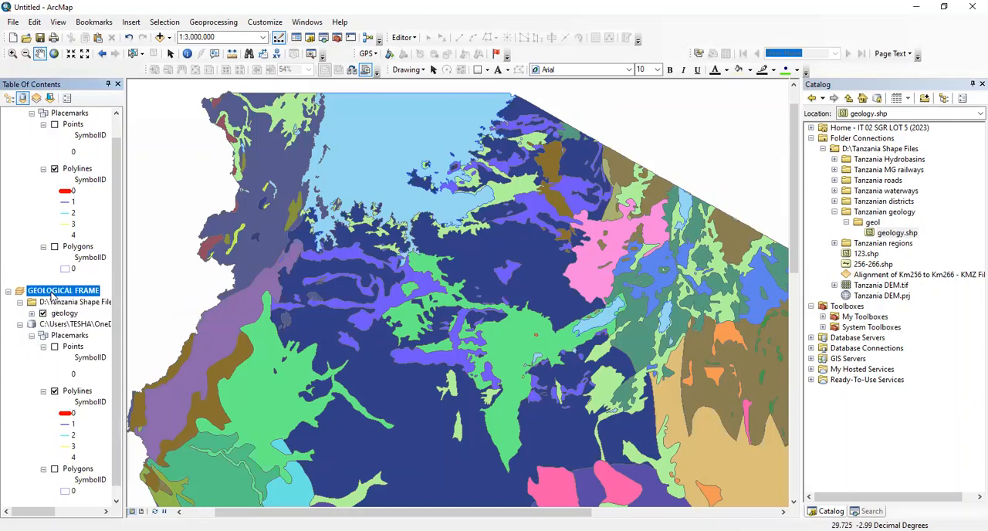
pyautogui.click(19, 325)
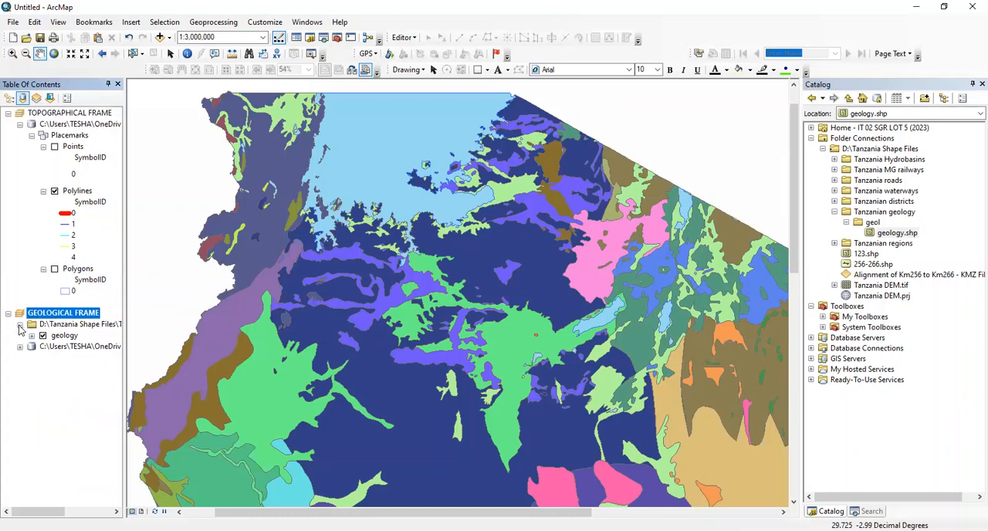
pyautogui.click(31, 364)
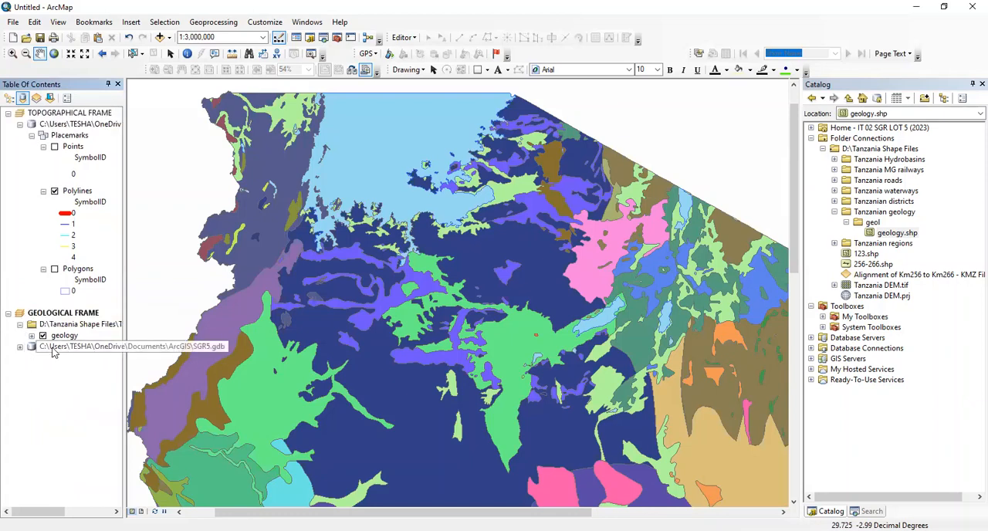
# Switch to the page layout and zoom the Geological Frame to its Polylines layer
pyautogui.click(140, 512)
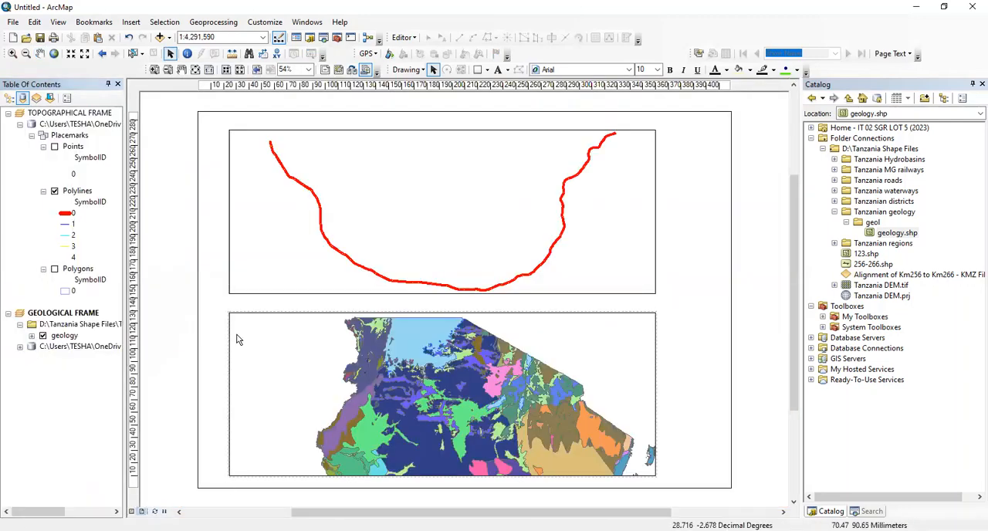
pyautogui.click(20, 346)
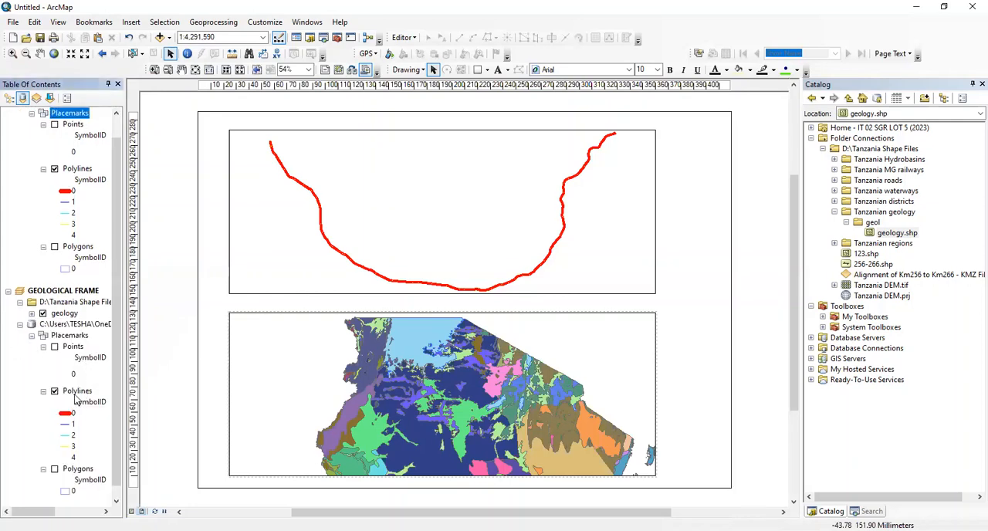
pyautogui.rightClick(77, 391)
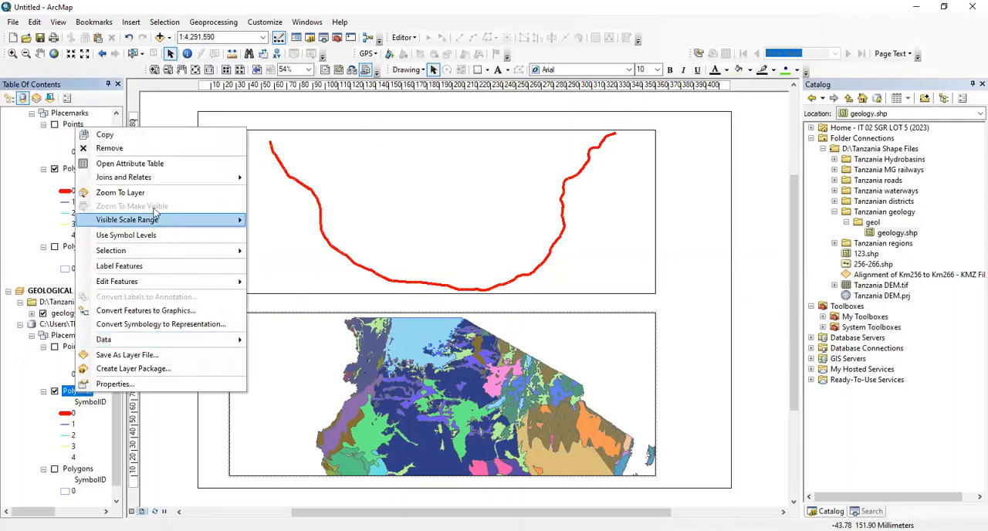
pyautogui.click(153, 194)
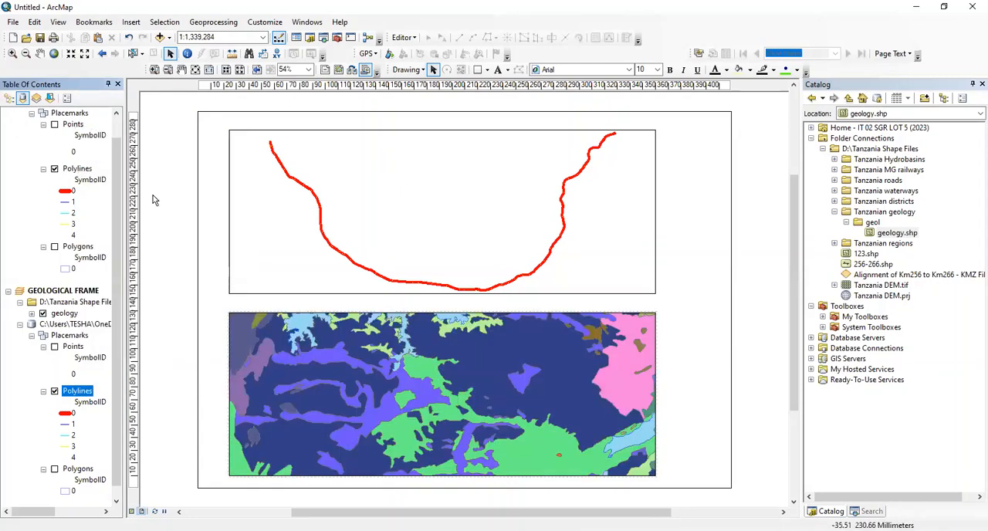
# In the Geological Frame's data frame properties, set the rotation to 270
pyautogui.rightClick(476, 399)
pyautogui.click(500, 391)
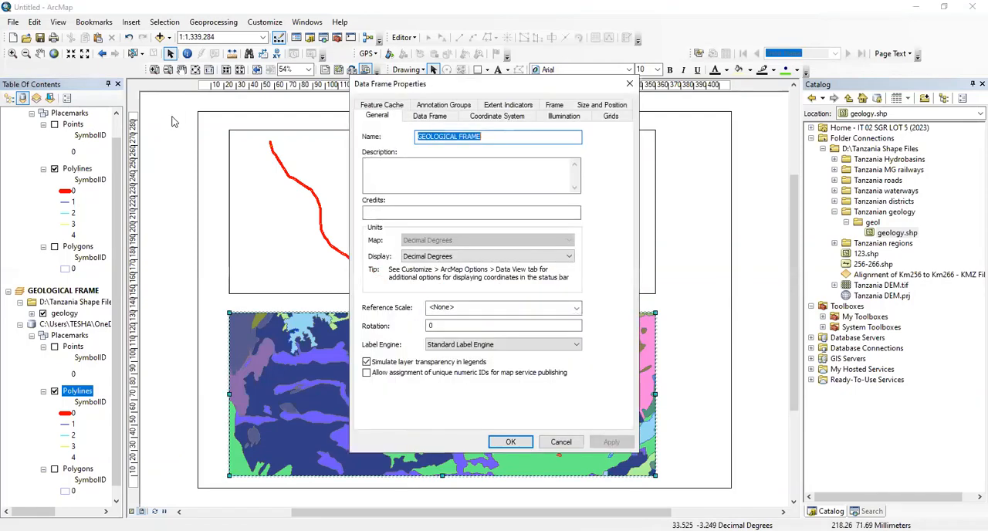
pyautogui.moveTo(465, 326); pyautogui.dragTo(221, 360)
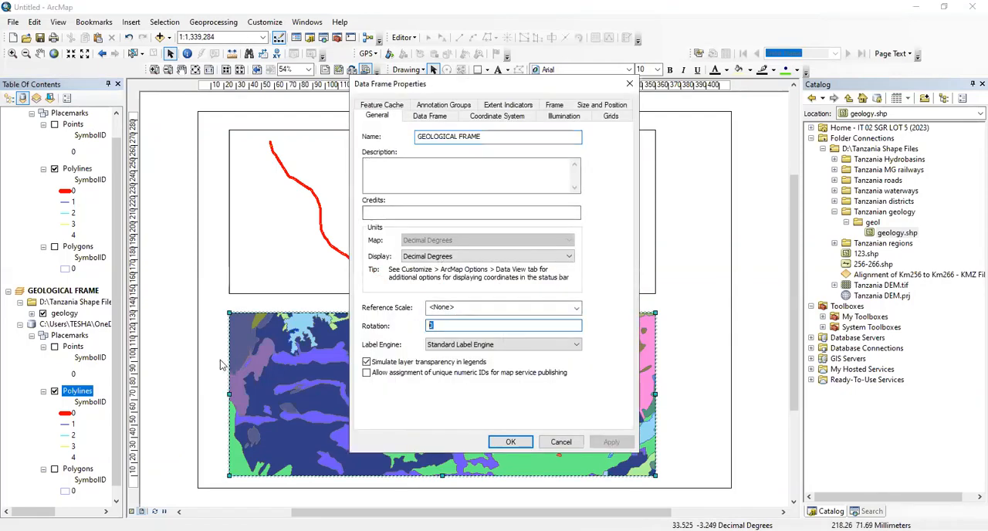
pyautogui.write('27')
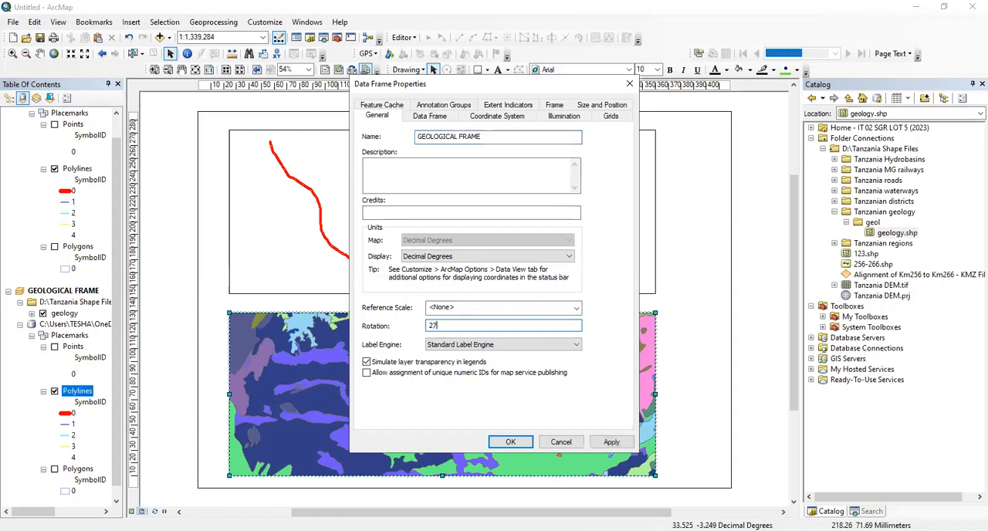
pyautogui.write('0')
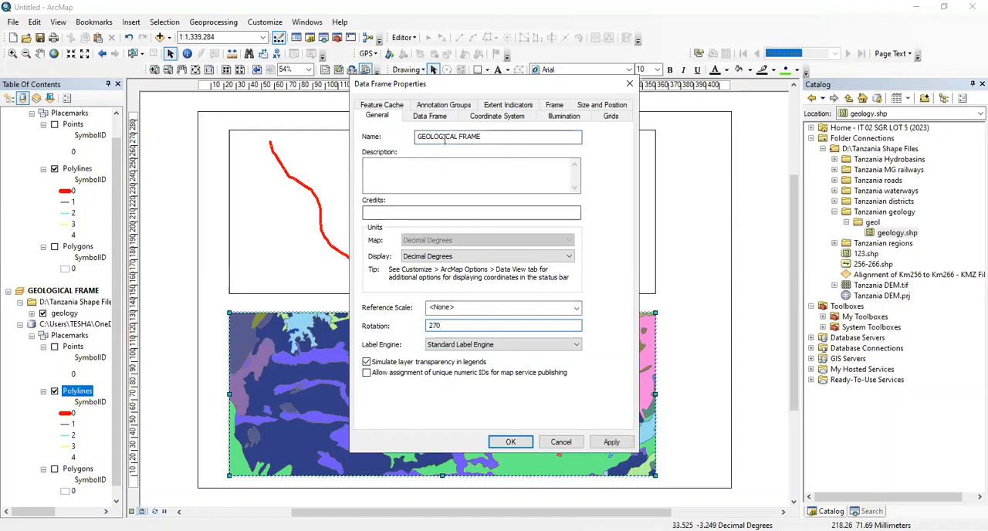
# Fix the Geological Frame's scale at 1:575,000, then briefly hide the geology layer to check the route line beneath it
pyautogui.click(430, 116)
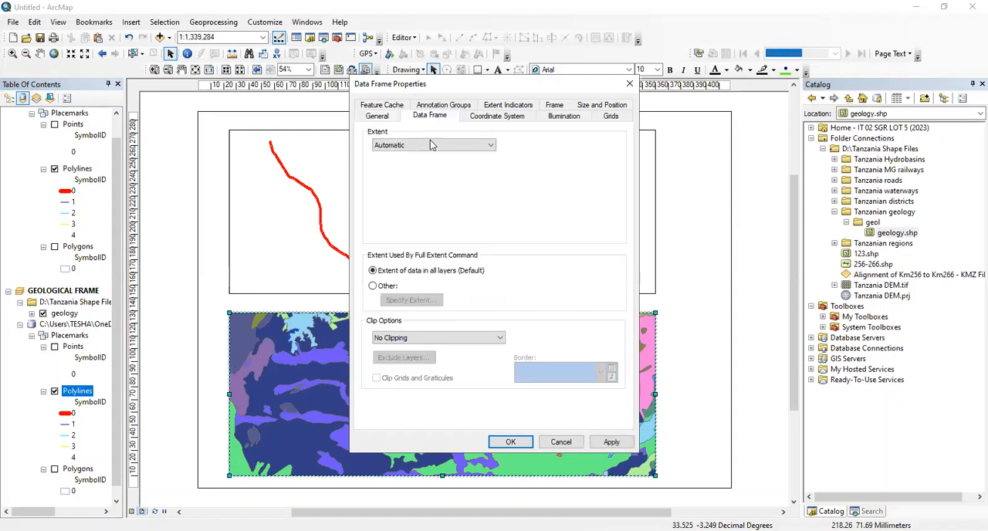
pyautogui.click(430, 145)
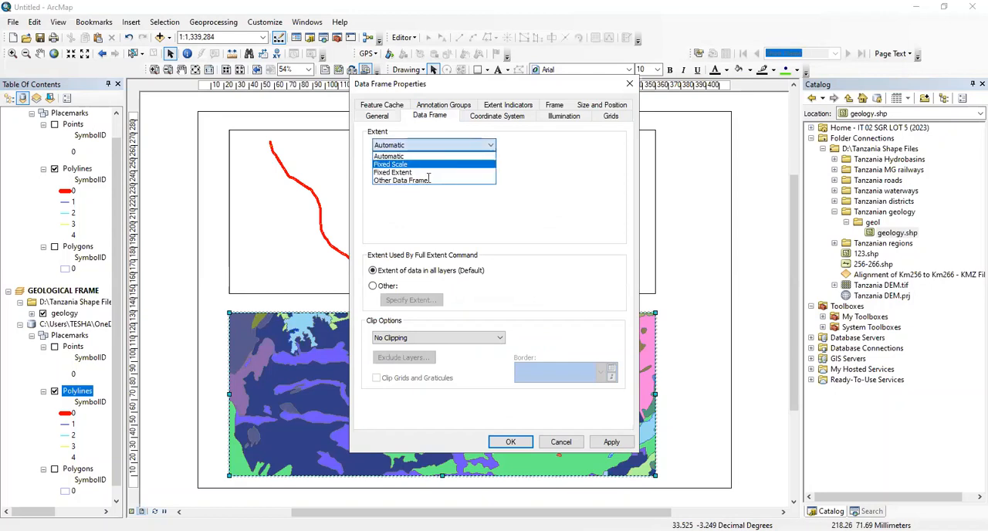
pyautogui.click(426, 164)
pyautogui.click(607, 441)
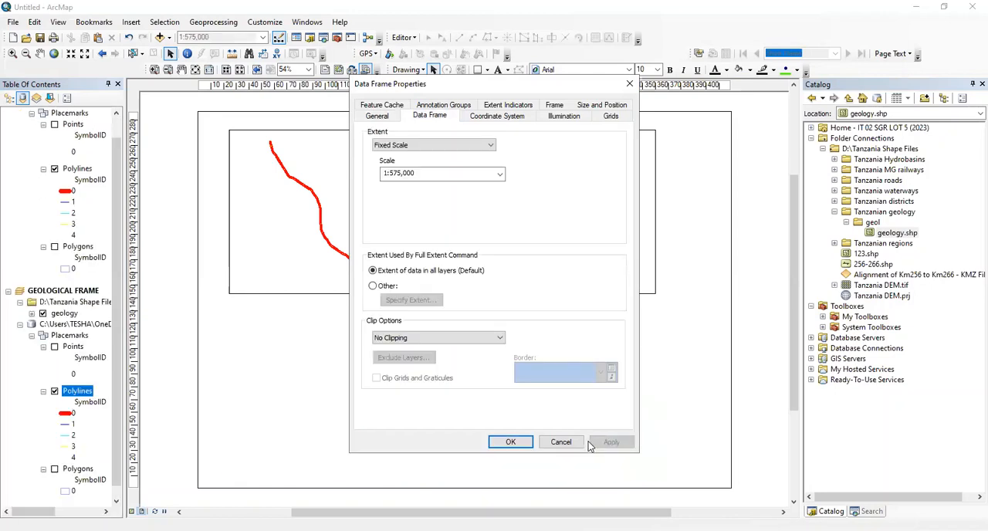
pyautogui.click(510, 442)
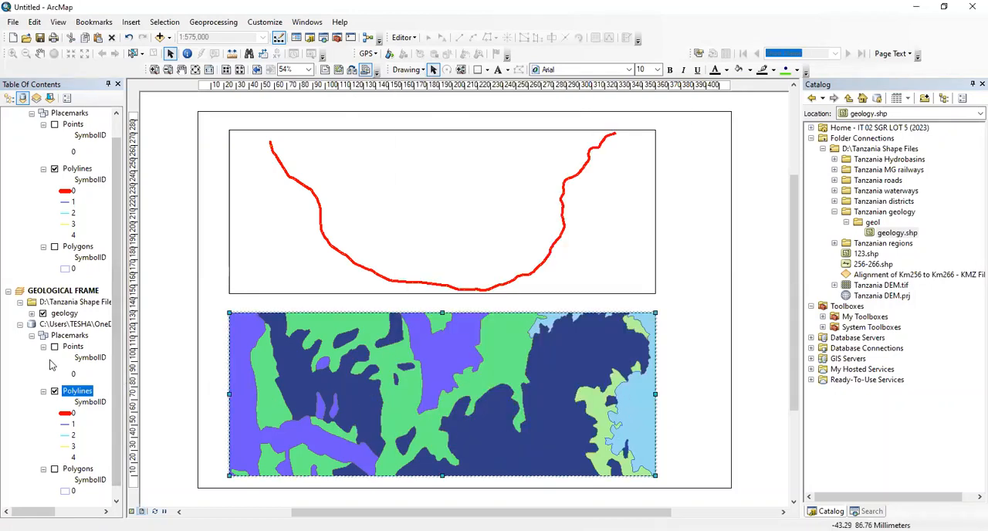
pyautogui.click(42, 314)
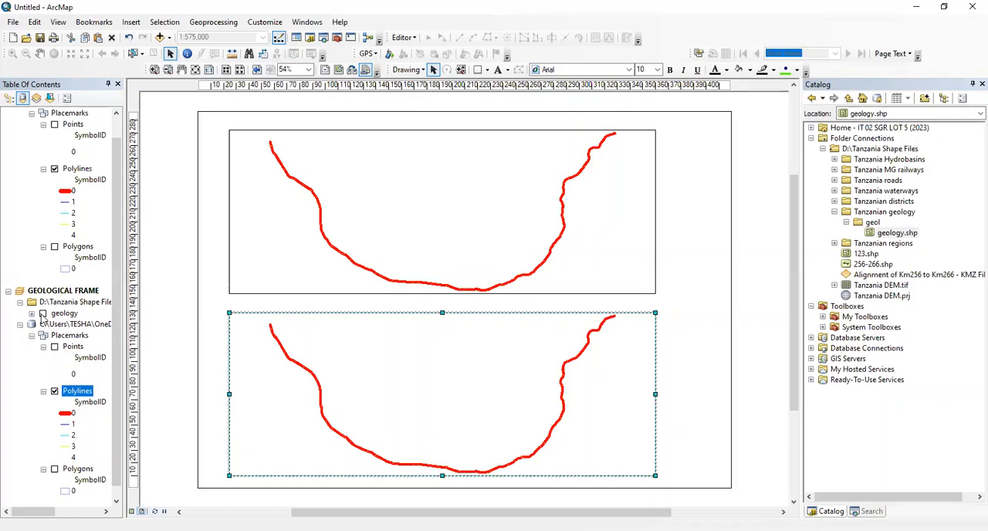
pyautogui.click(42, 313)
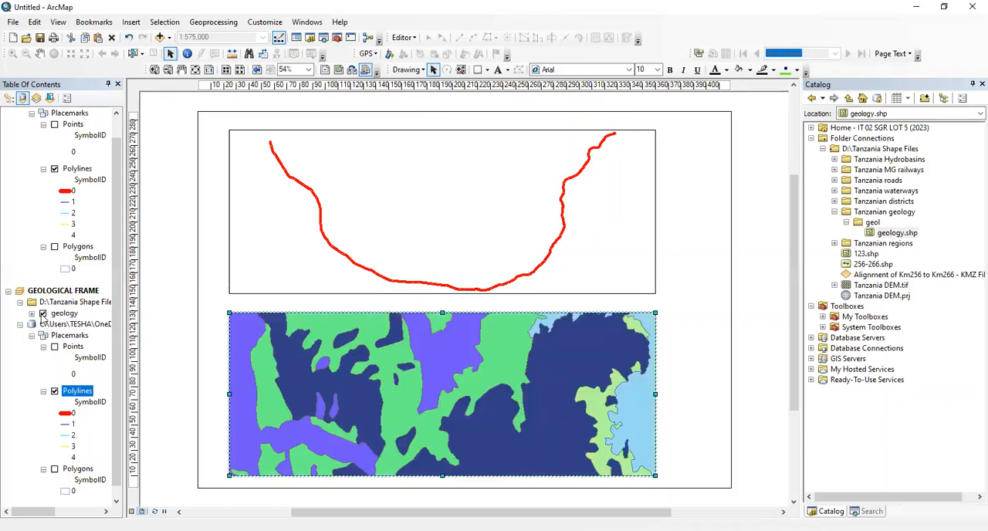
# In the geology layer's display properties, set the display expression field to lithology
pyautogui.click(77, 314)
pyautogui.rightClick(79, 313)
pyautogui.click(92, 307)
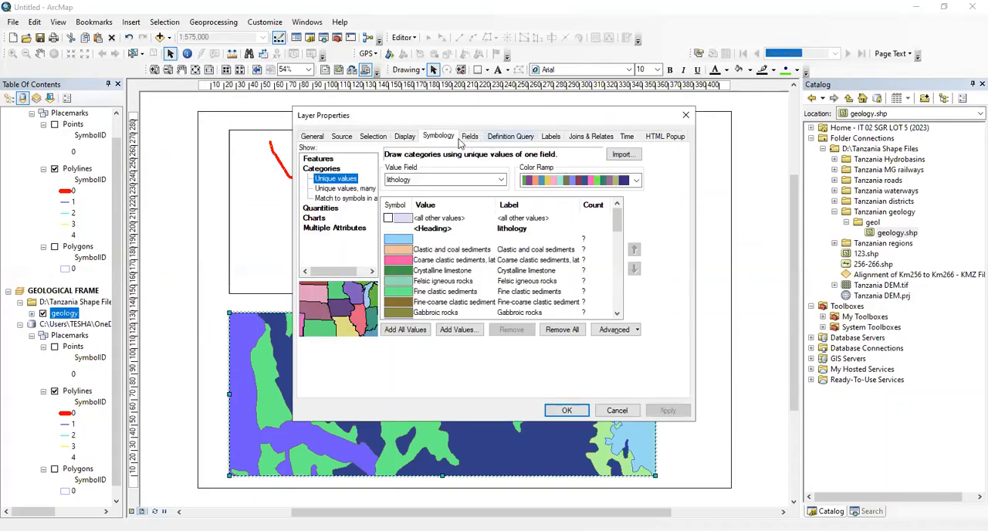
pyautogui.click(401, 139)
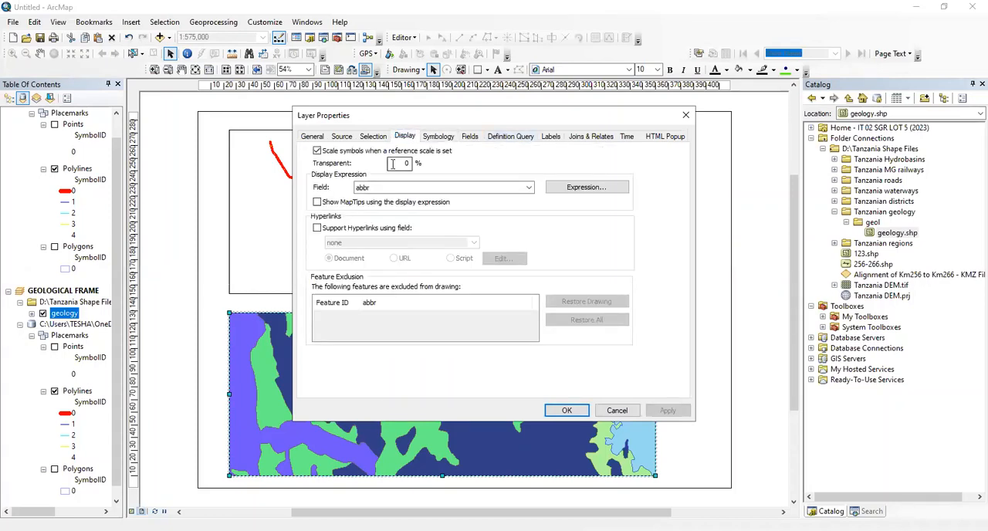
pyautogui.click(530, 190)
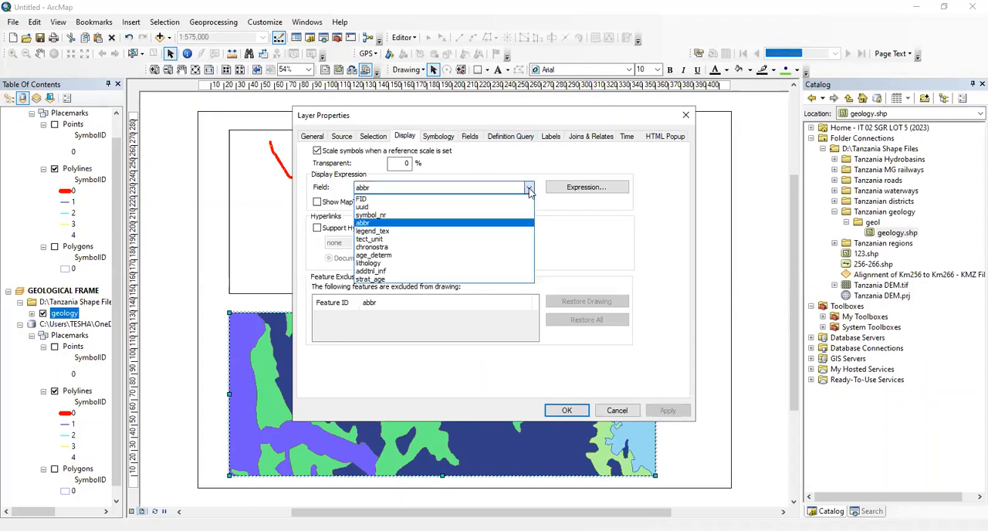
pyautogui.click(382, 267)
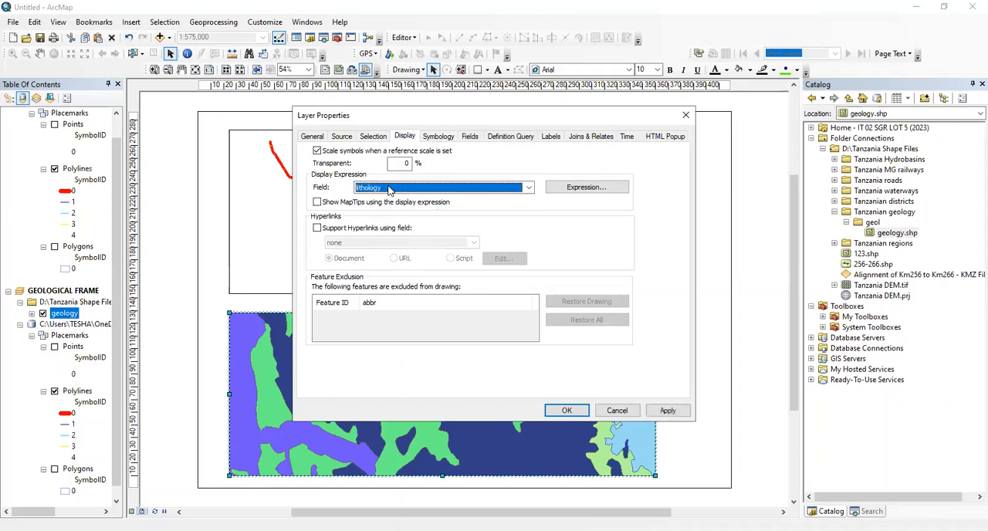
# Set the geology layer's transparency to 60%, apply it, and check the route line against the geology in the layout
pyautogui.doubleClick(399, 163)
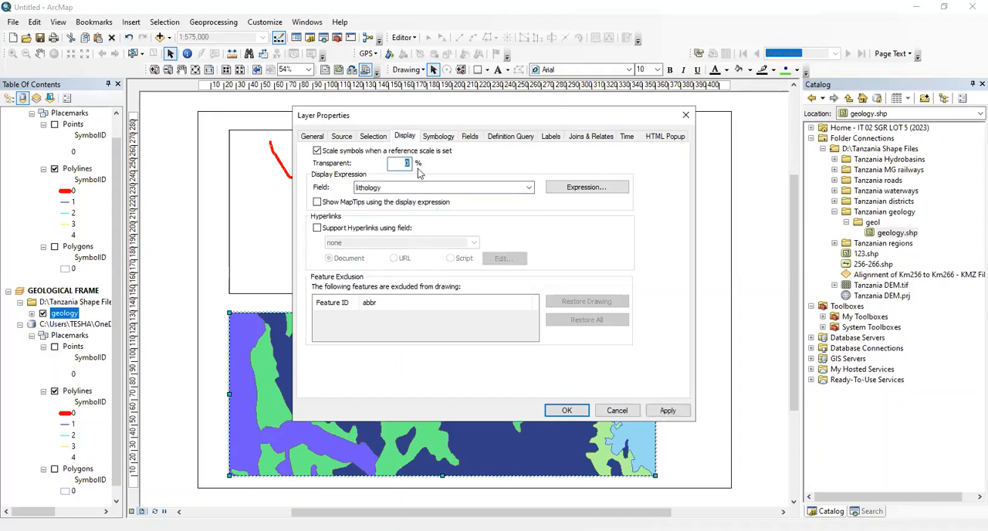
pyautogui.write('60')
pyautogui.click(671, 412)
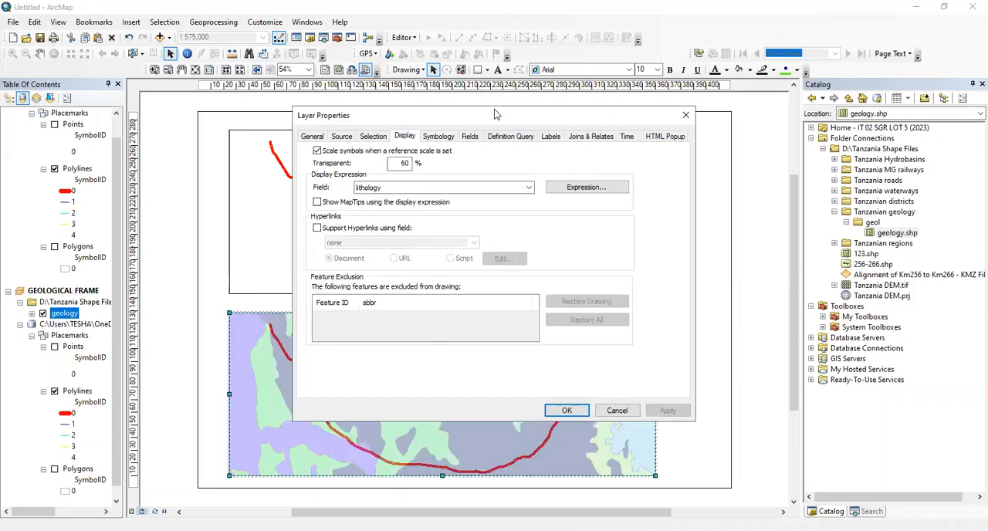
pyautogui.moveTo(494, 114); pyautogui.dragTo(864, 67)
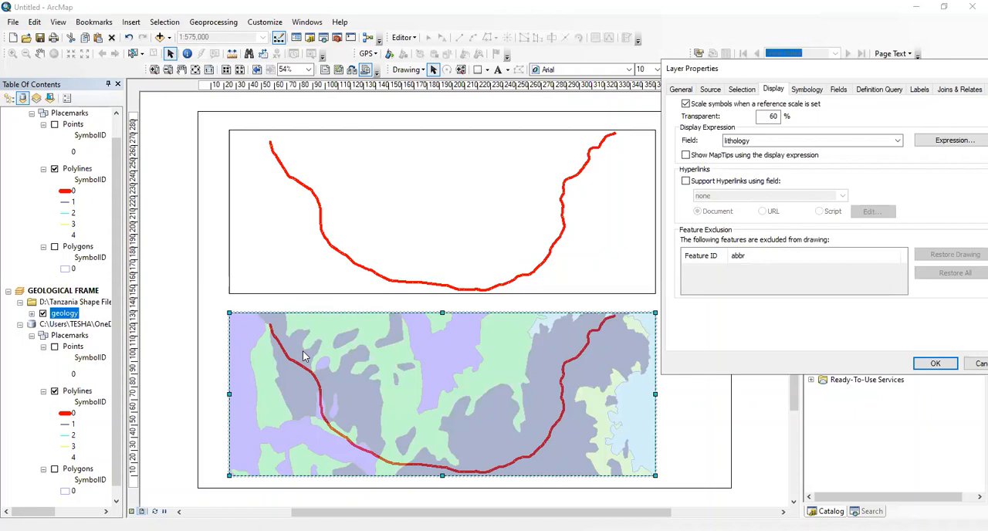
pyautogui.click(382, 90)
pyautogui.moveTo(804, 74); pyautogui.dragTo(650, 85)
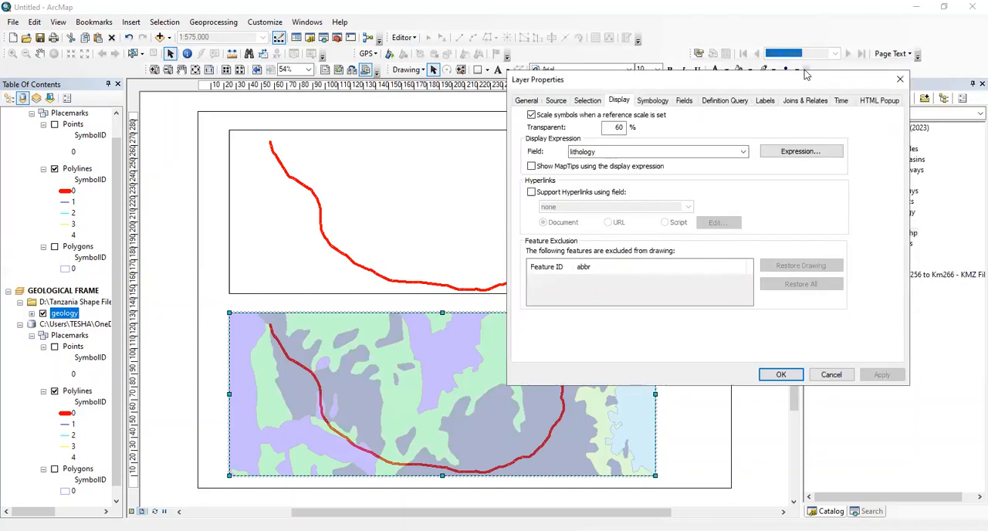
# Close the geology layer's properties, then activate the Topographical Frame and collapse the Geological Frame's route layer group
pyautogui.click(787, 377)
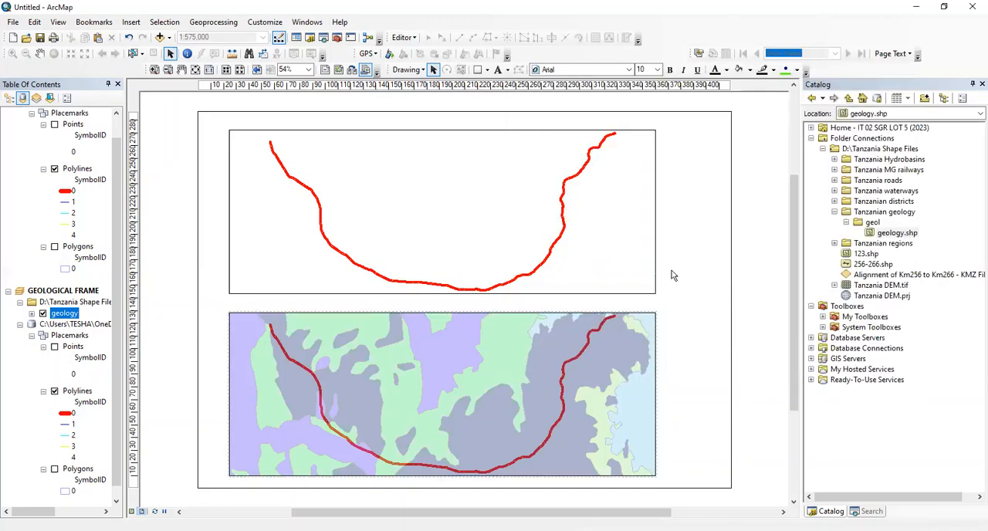
pyautogui.click(602, 237)
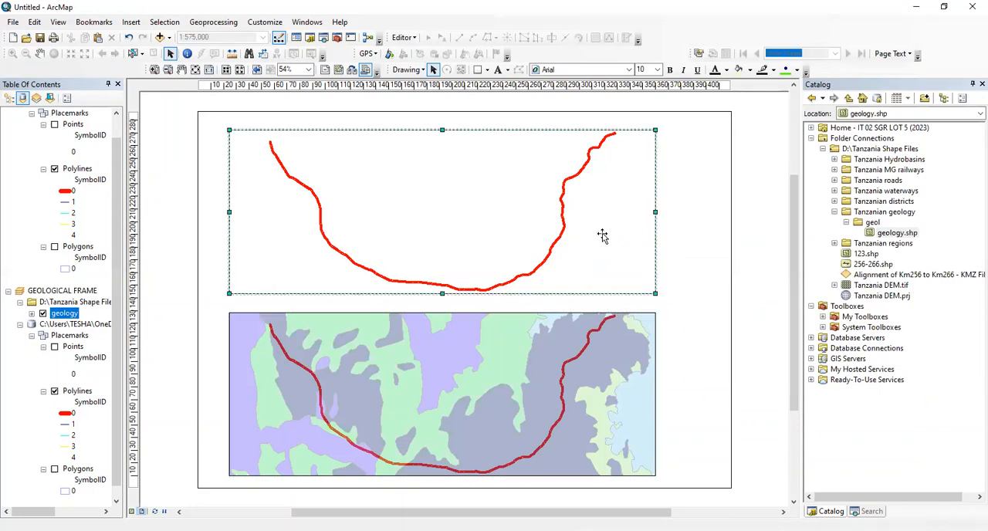
pyautogui.click(31, 335)
pyautogui.click(20, 347)
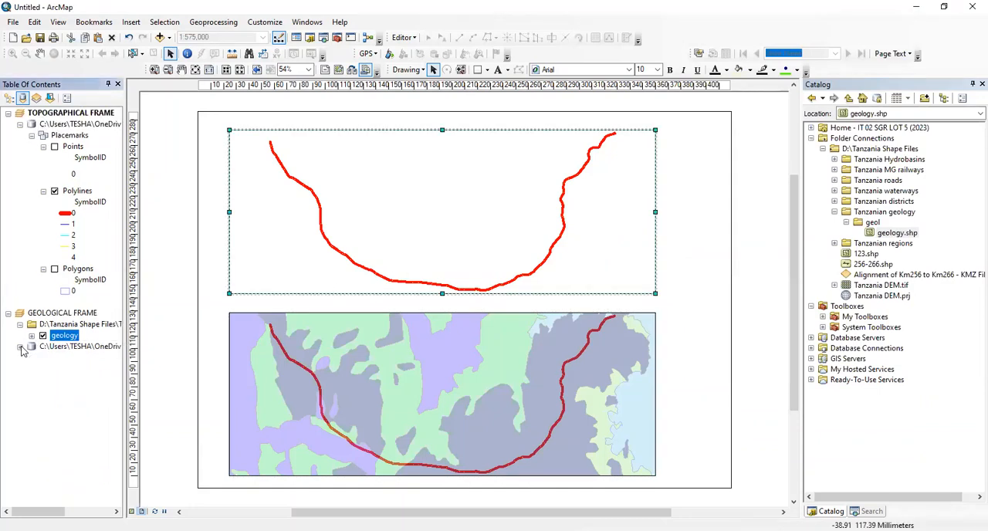
pyautogui.click(31, 384)
pyautogui.click(676, 208)
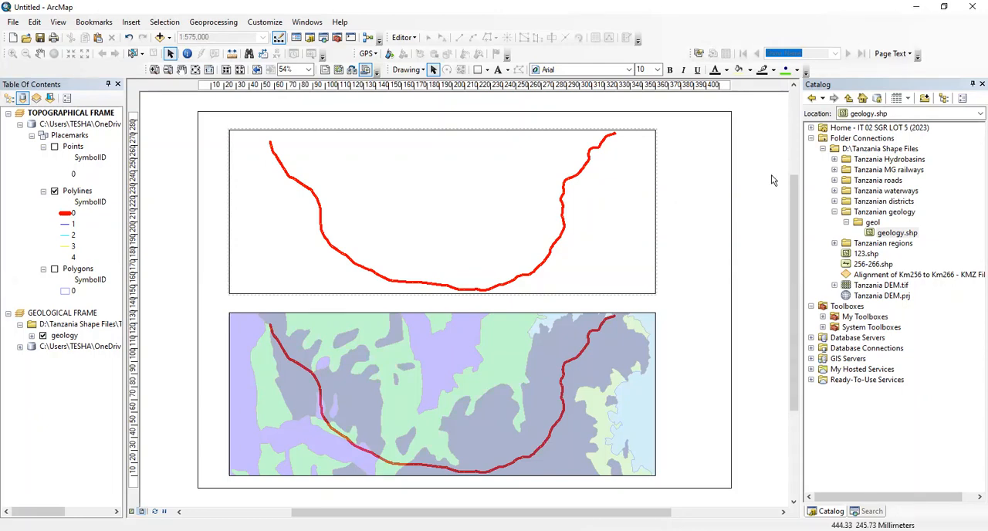
# Add waterways.shp, roads.shp and railways.shp from the Tanzania Shape Files connection to the Topographical Frame
pyautogui.click(833, 191)
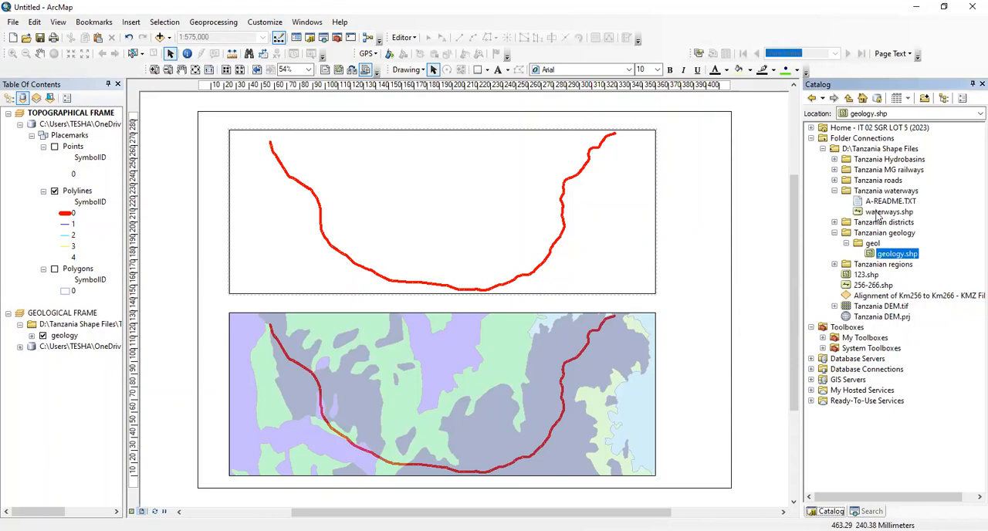
pyautogui.moveTo(879, 213)
pyautogui.mouseDown()
pyautogui.moveTo(857, 221)
pyautogui.moveTo(569, 209)
pyautogui.moveTo(483, 196)
pyautogui.moveTo(891, 207)
pyautogui.moveTo(880, 196)
pyautogui.moveTo(401, 214)
pyautogui.mouseUp()
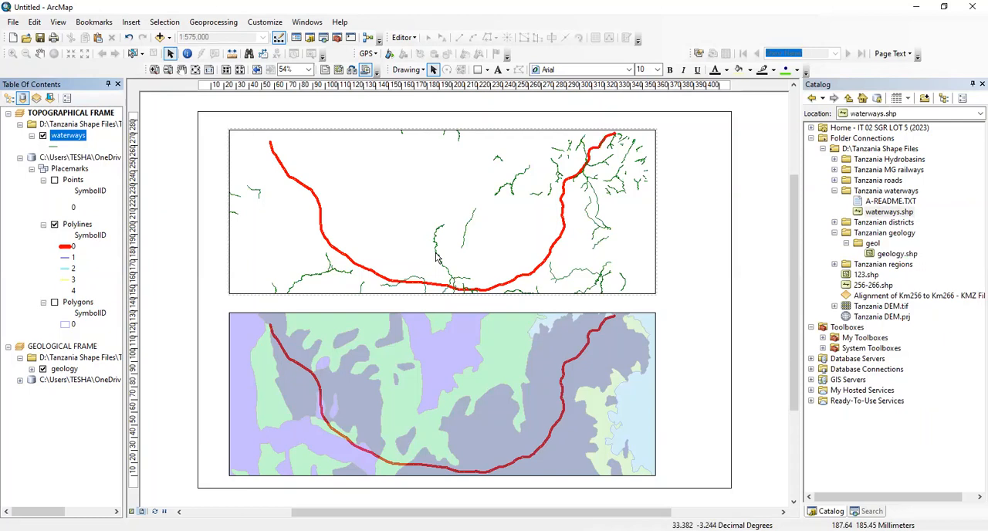
pyautogui.click(834, 190)
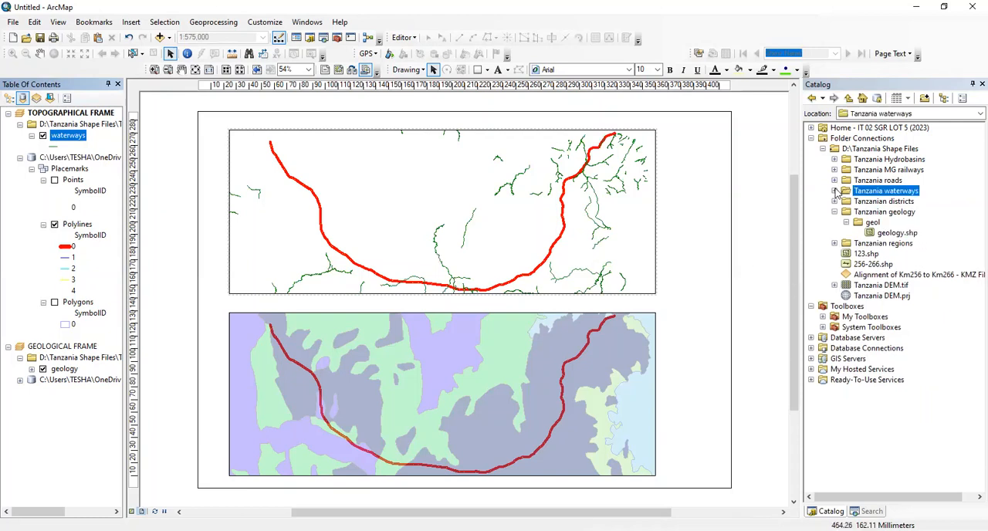
pyautogui.click(834, 180)
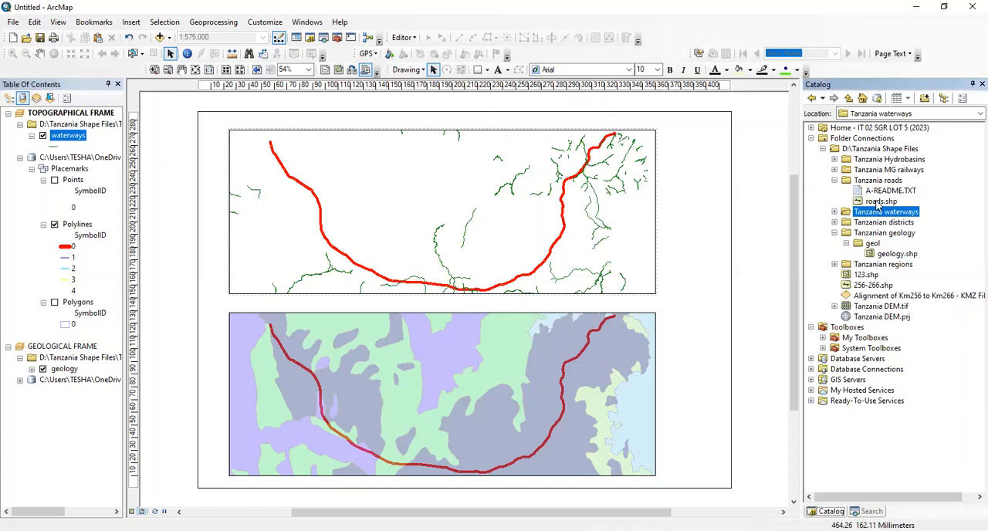
pyautogui.moveTo(878, 202); pyautogui.dragTo(395, 199)
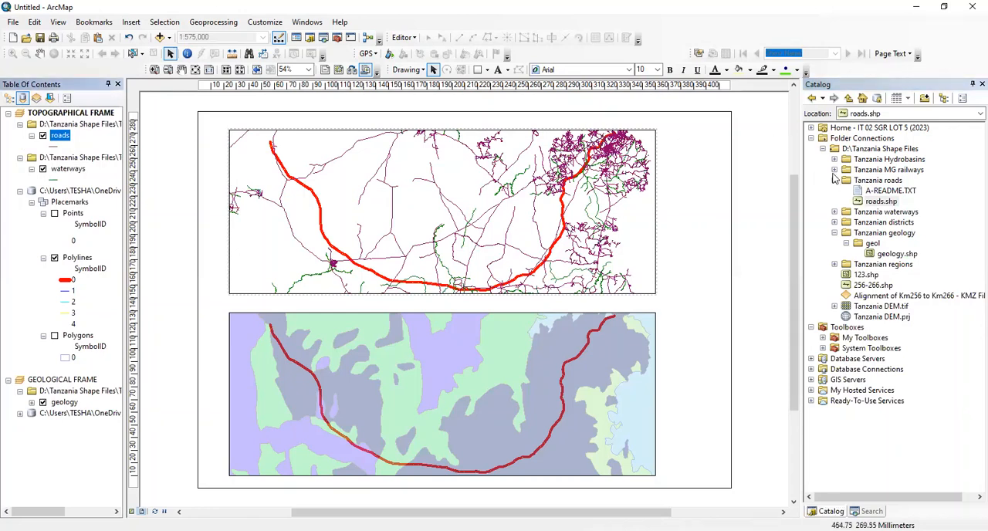
pyautogui.click(834, 170)
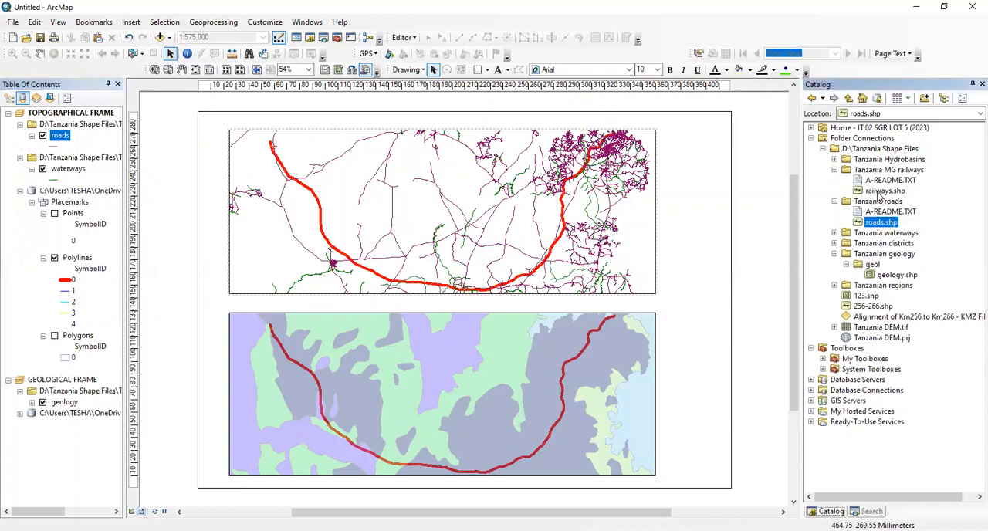
pyautogui.moveTo(880, 192); pyautogui.dragTo(366, 227)
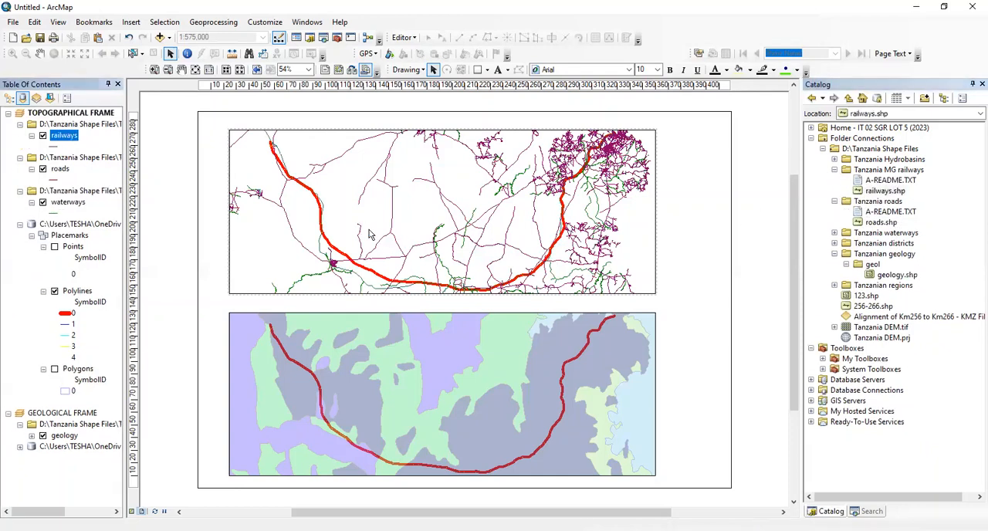
# Search the line symbols for RAILWAY and pick Railway (narrow gauge) for the railways layer
pyautogui.click(57, 147)
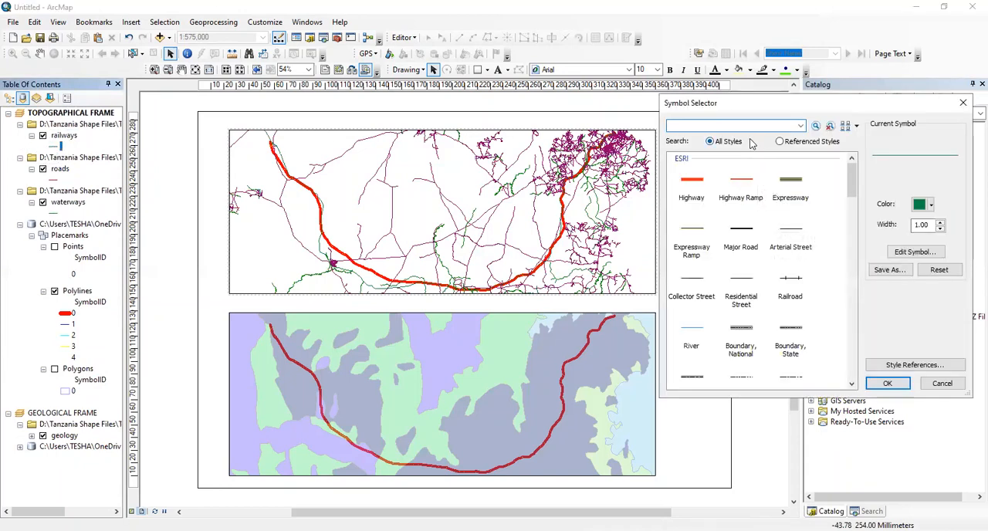
pyautogui.write('RAILWAY')
pyautogui.press('Return')
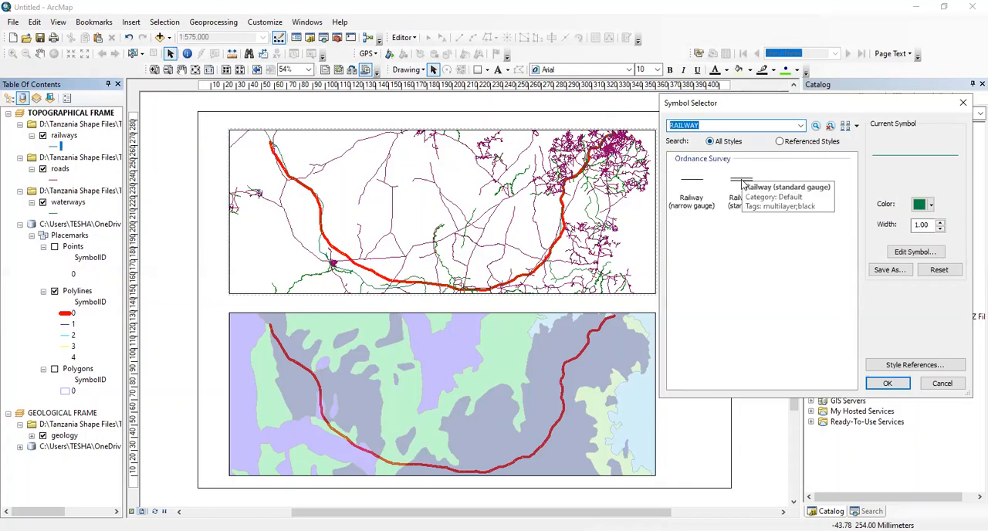
pyautogui.click(699, 185)
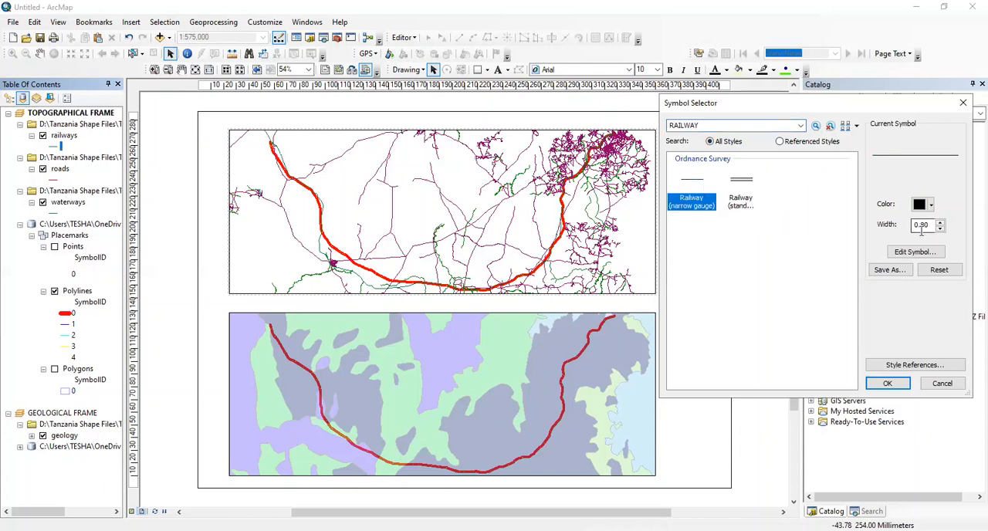
# Set the railways line symbol's width to 3 and apply the symbol to the layer
pyautogui.doubleClick(927, 224)
pyautogui.write('2')
pyautogui.doubleClick(927, 225)
pyautogui.write('3')
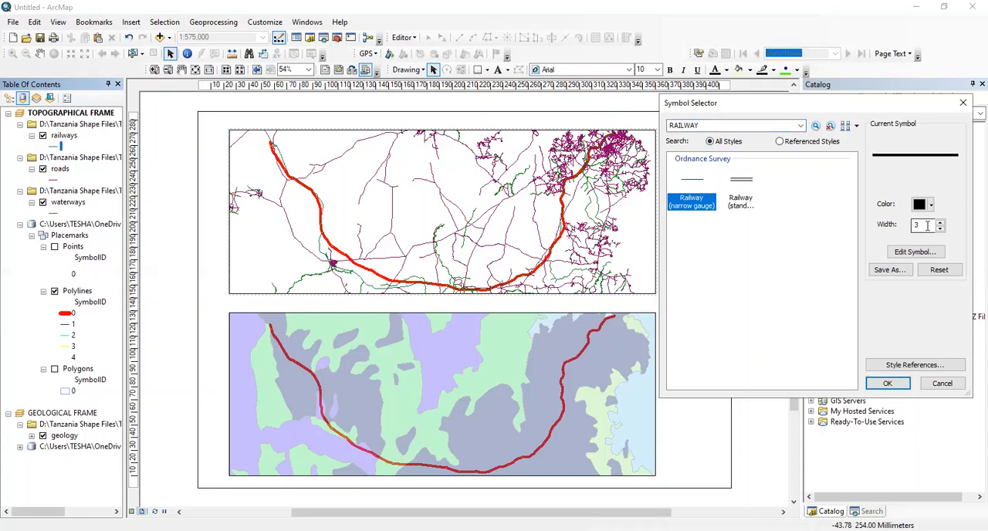
pyautogui.doubleClick(920, 225)
pyautogui.click(901, 384)
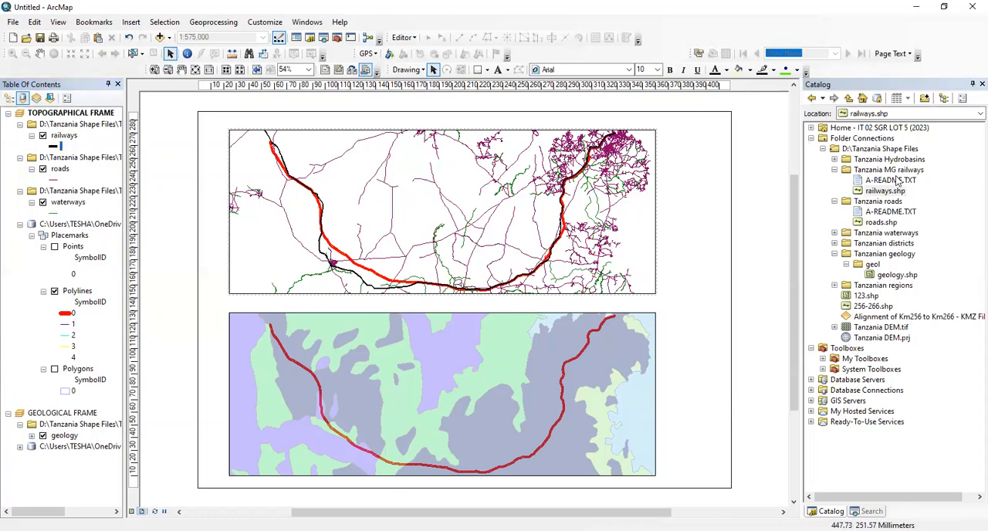
# Collapse the open railways, geology and roads subfolders and the Tanzania Shape Files connection in the catalog tree
pyautogui.click(835, 170)
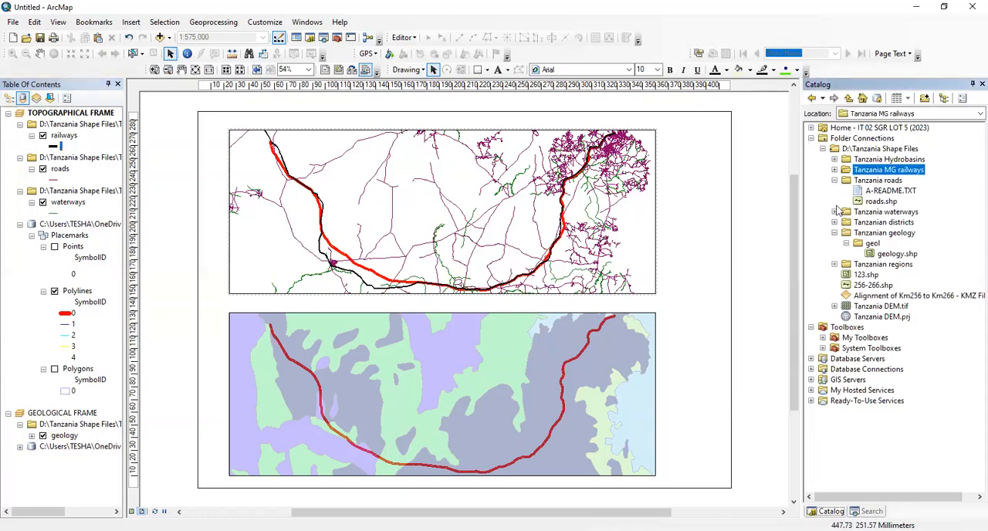
pyautogui.click(834, 233)
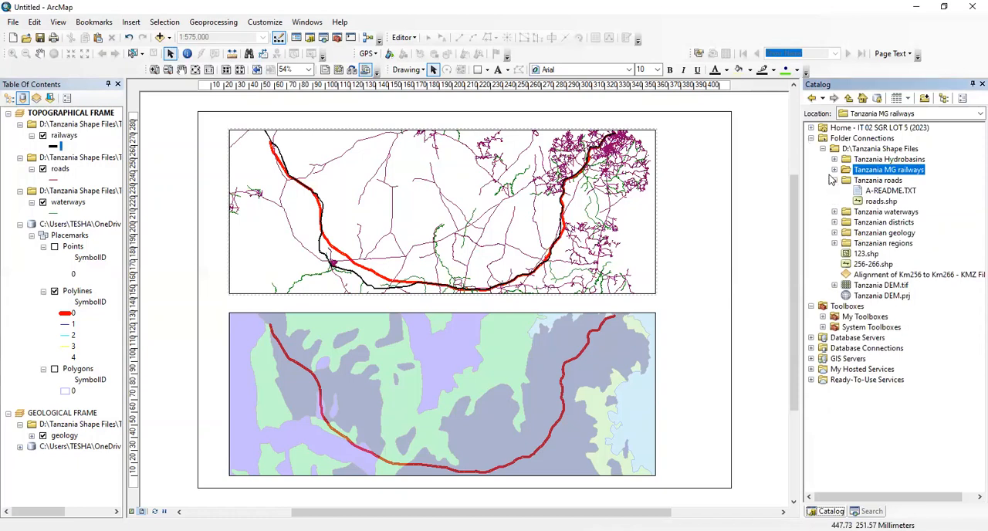
pyautogui.click(834, 180)
pyautogui.click(824, 149)
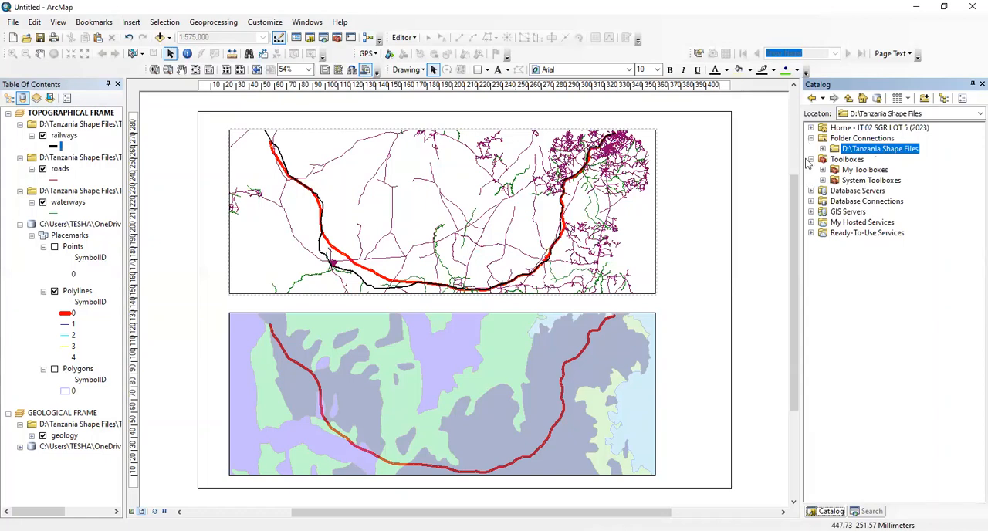
# Add a folder connection to D:\IT 02 SGR LOT 5 (2023) in the catalog
pyautogui.click(848, 139)
pyautogui.rightClick(847, 140)
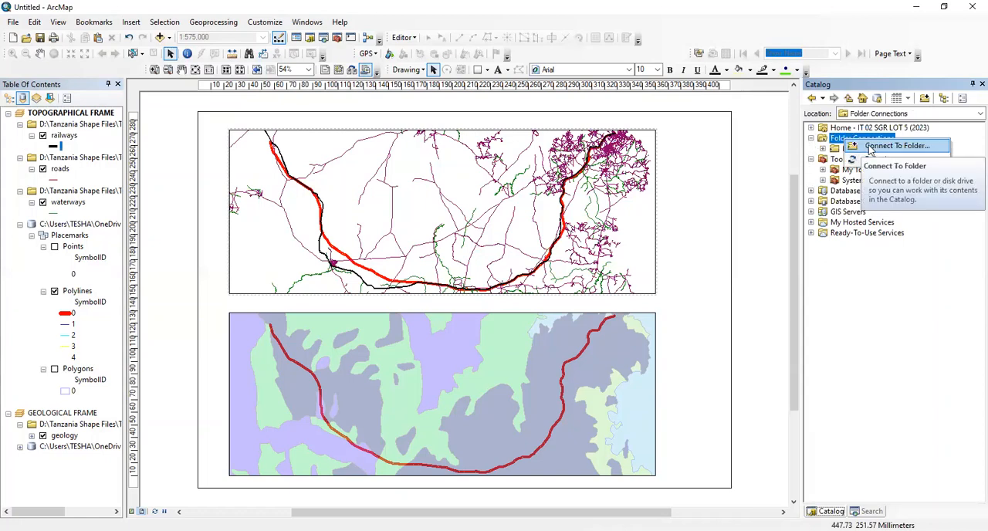
pyautogui.click(858, 145)
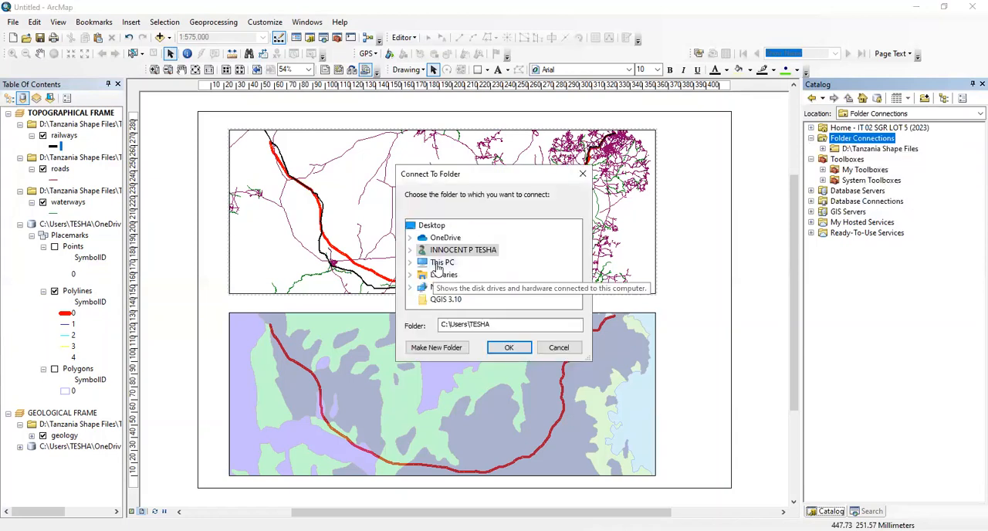
pyautogui.doubleClick(437, 264)
pyautogui.scroll(-3, 456, 258)
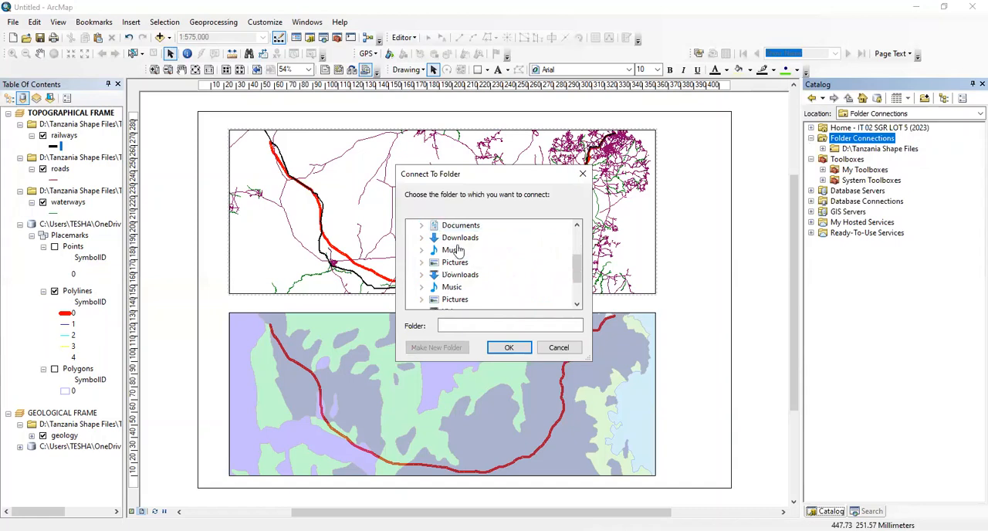
pyautogui.doubleClick(456, 252)
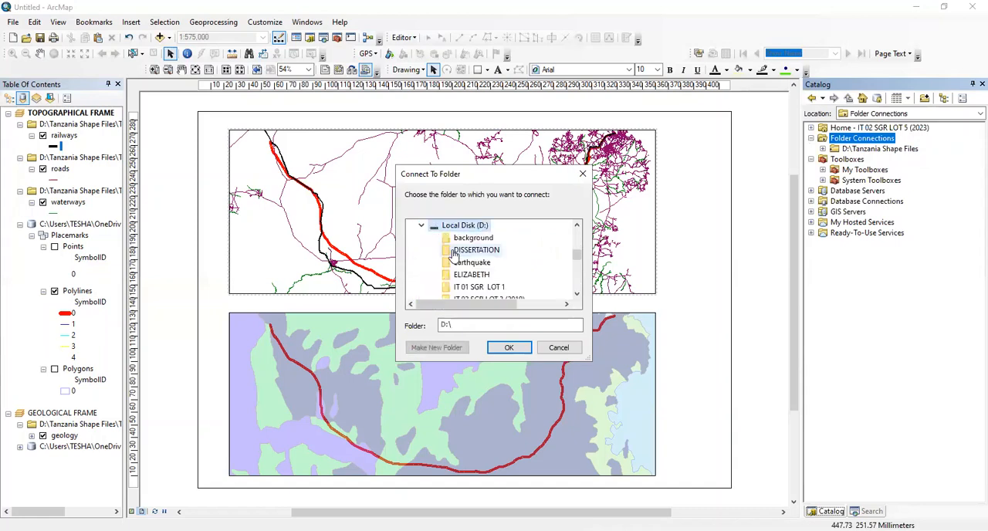
pyautogui.scroll(-1, 454, 254)
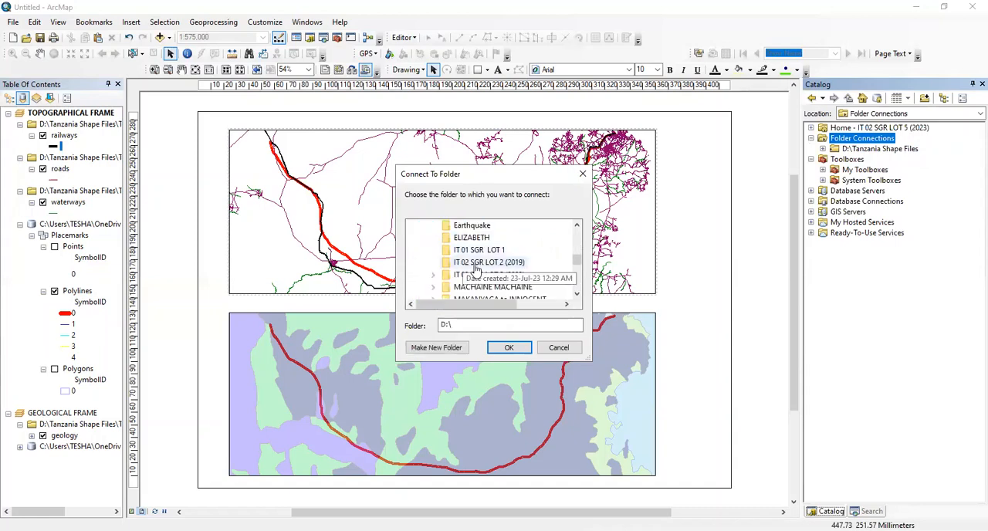
pyautogui.doubleClick(473, 275)
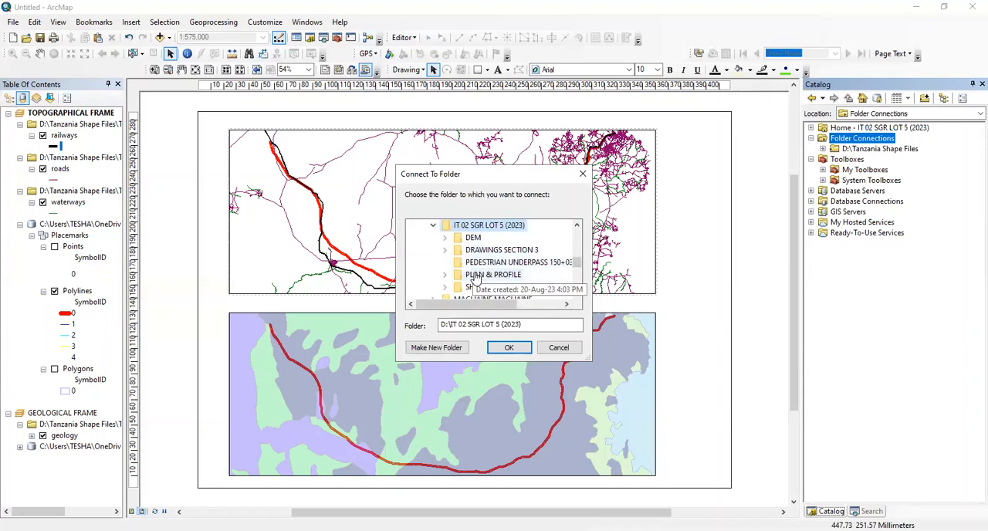
pyautogui.scroll(-1, 475, 255)
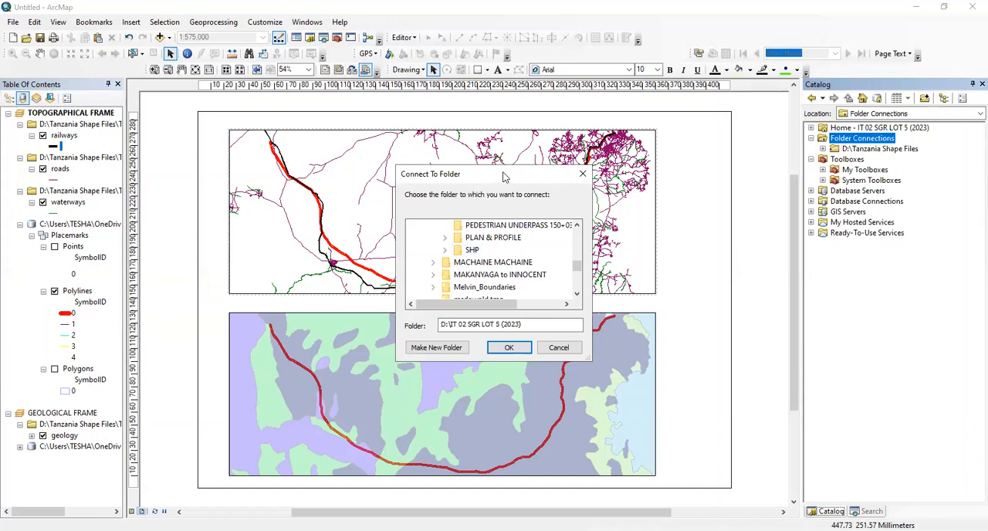
pyautogui.moveTo(503, 177); pyautogui.dragTo(764, 231)
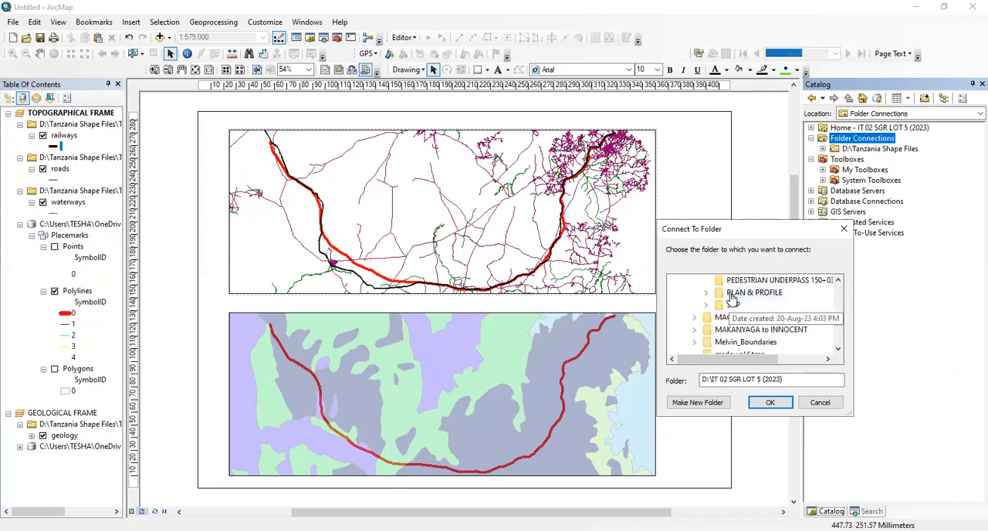
pyautogui.scroll(2, 729, 308)
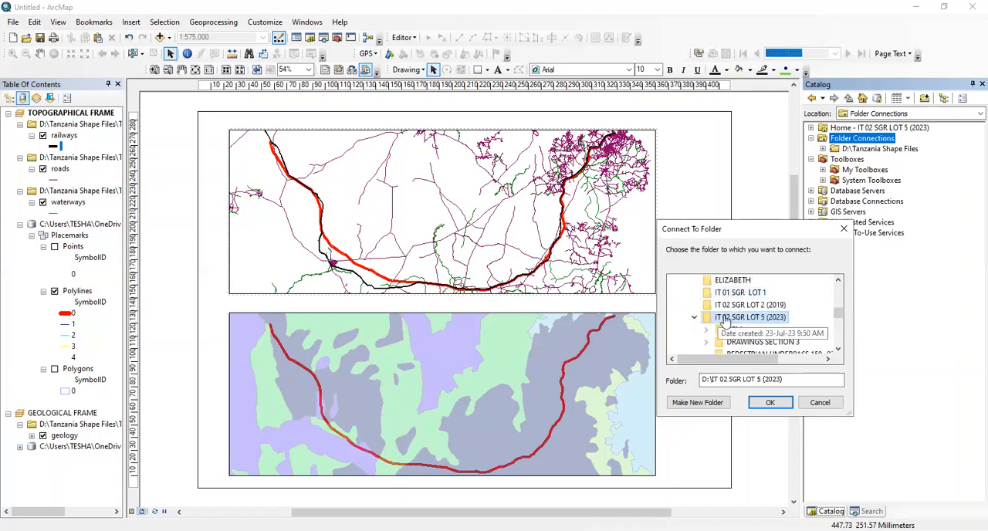
pyautogui.scroll(-1, 722, 319)
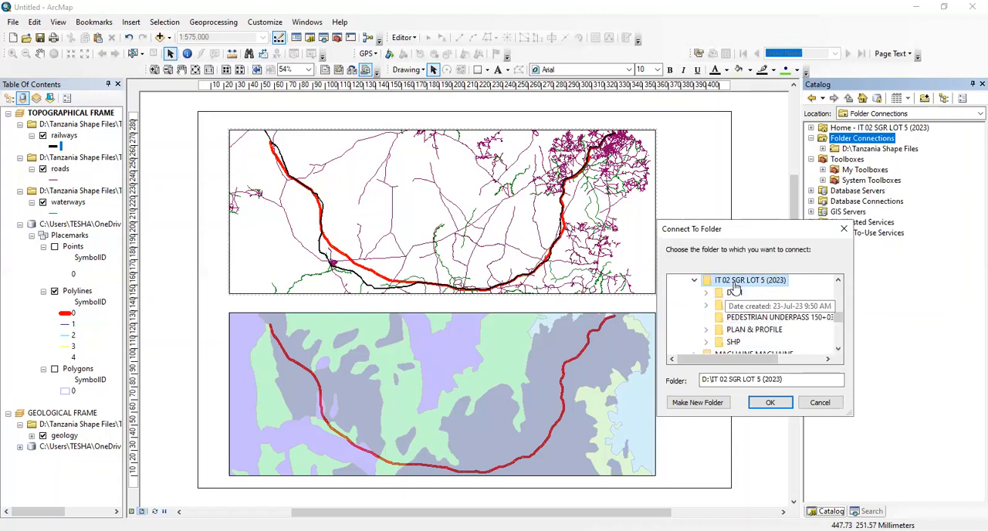
pyautogui.click(770, 403)
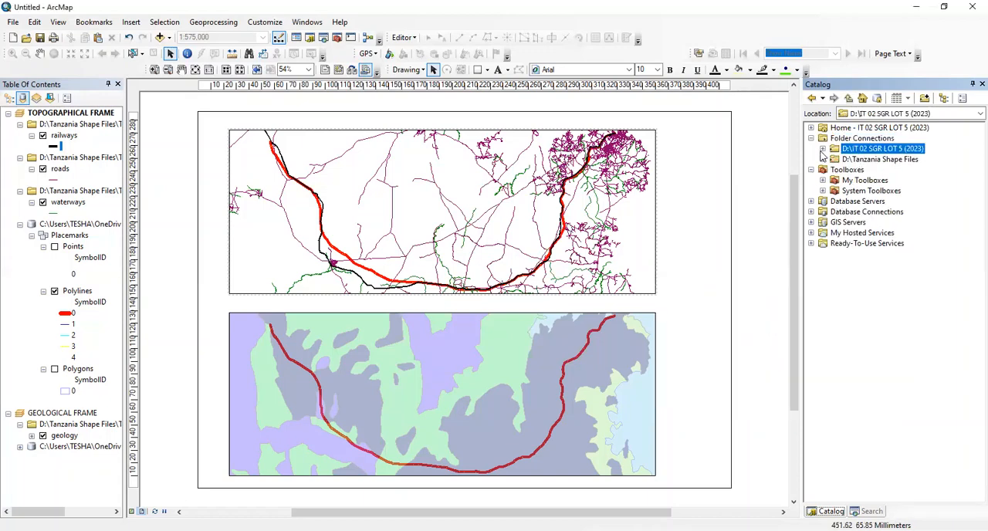
# In the IT 02 SGR LOT 5 (2023) connection, select cc_dem.tif in the DEM folder's Merged Tiff files subfolder
pyautogui.click(823, 149)
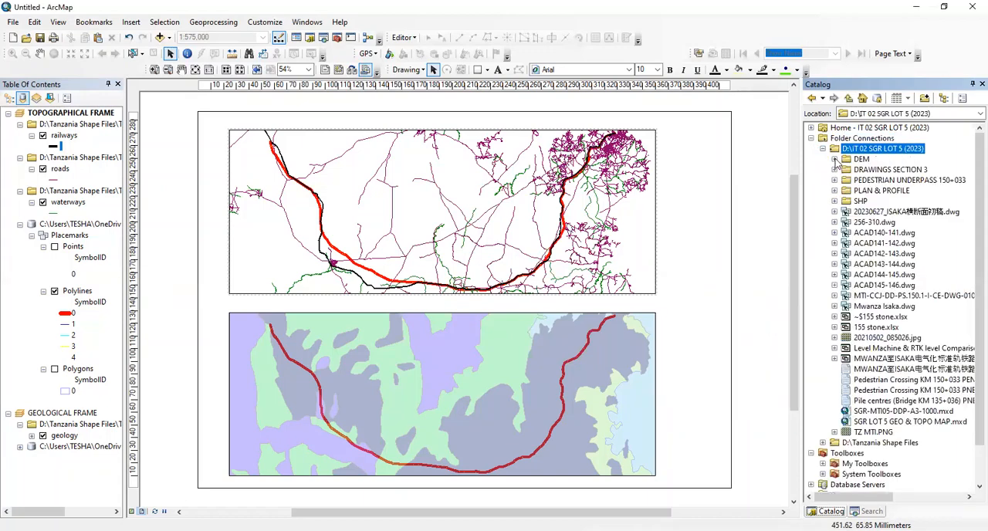
pyautogui.click(834, 159)
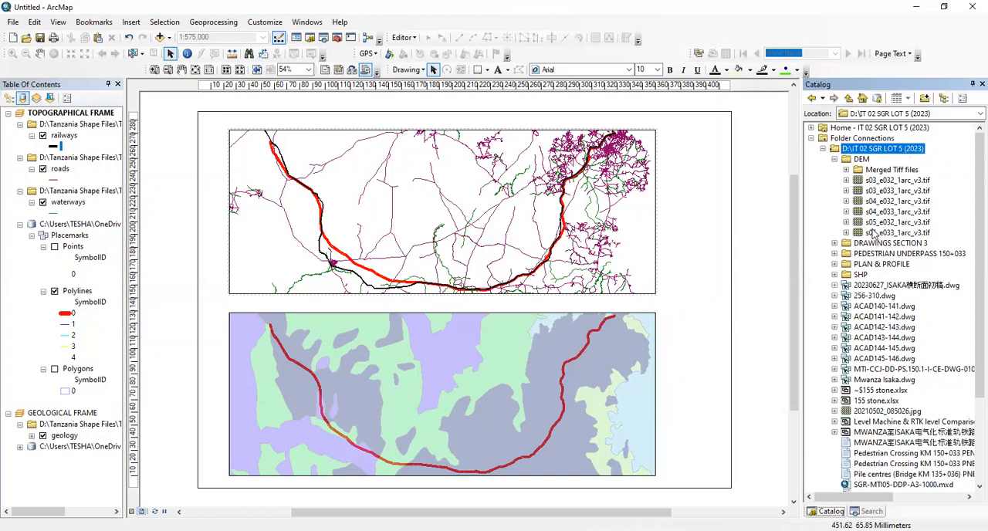
pyautogui.click(845, 169)
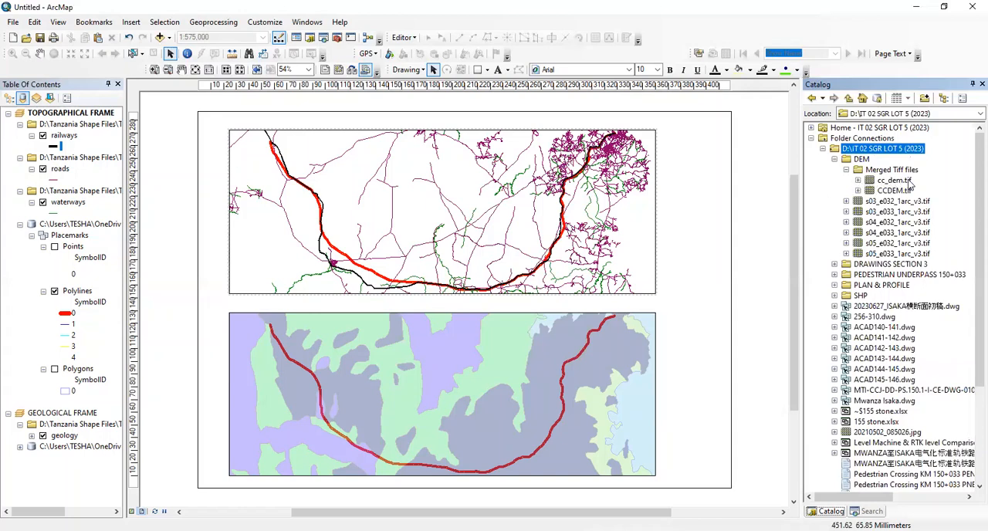
pyautogui.click(868, 183)
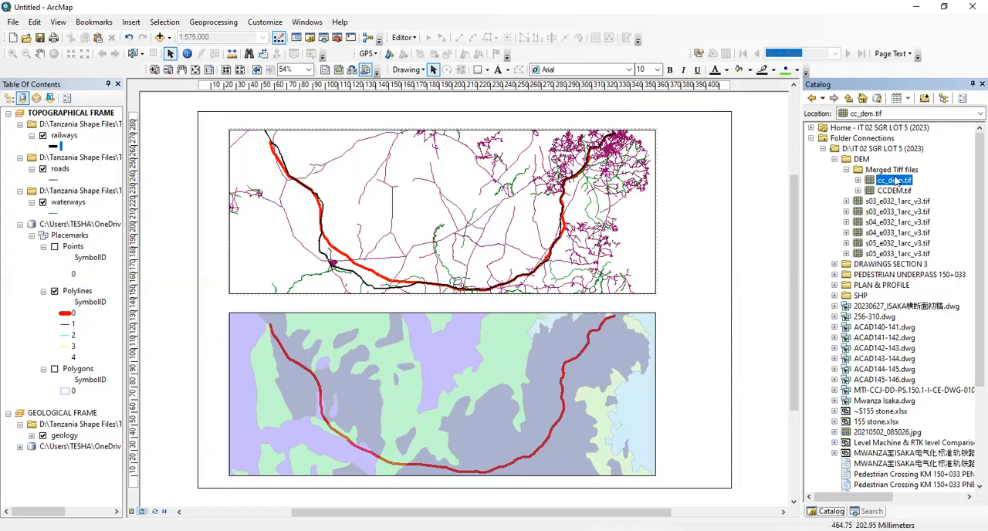
# Add the cc_dem.tif raster to the topographical frame and switch the map to data view
pyautogui.moveTo(897, 182)
pyautogui.mouseDown()
pyautogui.moveTo(873, 177)
pyautogui.moveTo(620, 236)
pyautogui.moveTo(443, 228)
pyautogui.moveTo(401, 204)
pyautogui.mouseUp()
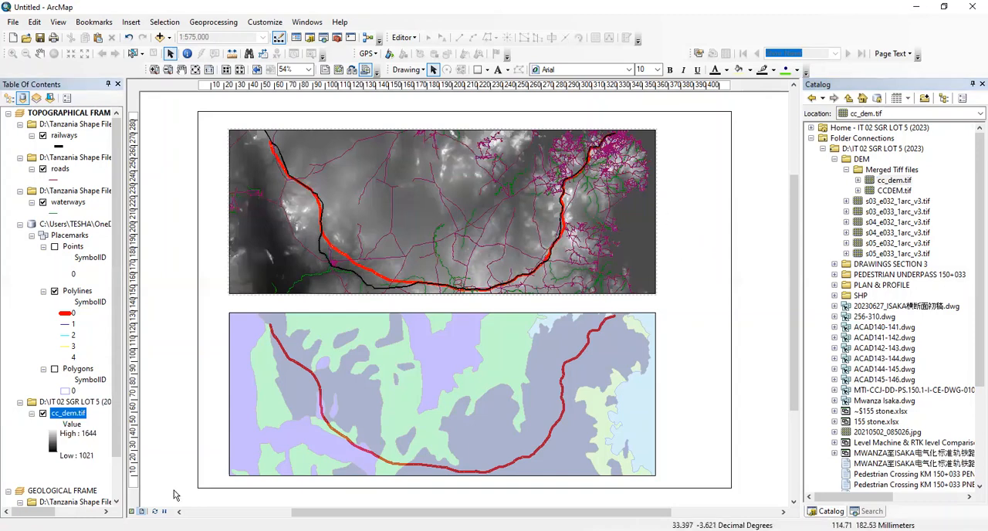
pyautogui.click(132, 511)
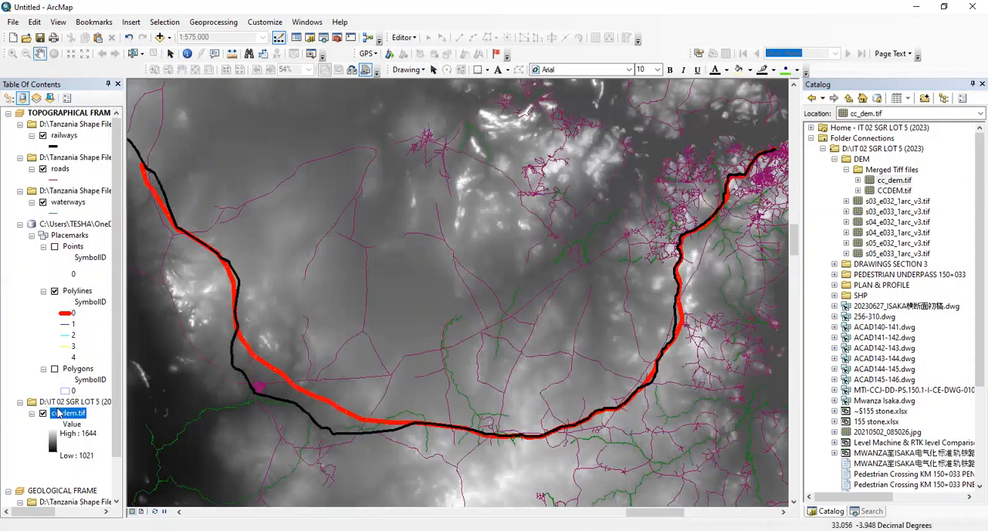
# Turn on the hillshade effect in the cc_dem.tif layer's stretched symbology and apply it to the map
pyautogui.scroll(-1, 62, 219)
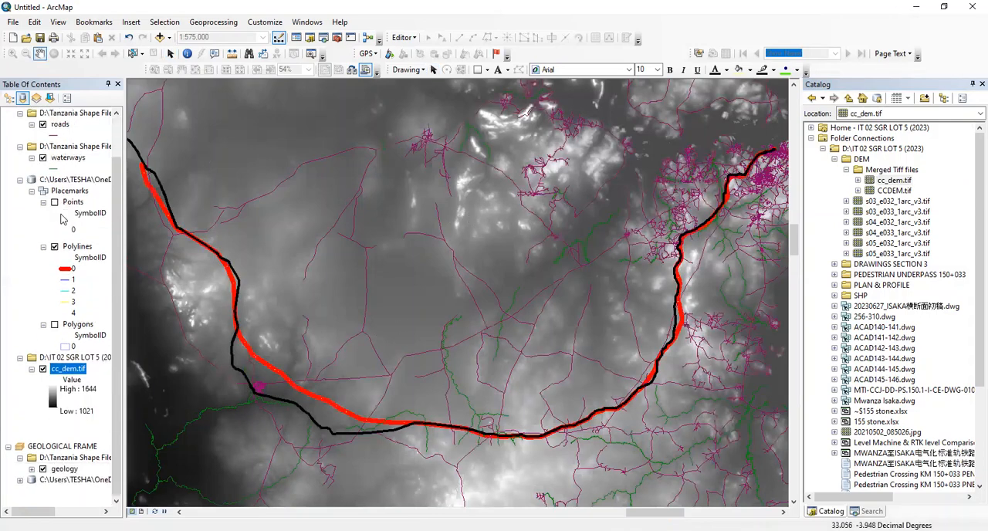
pyautogui.rightClick(67, 369)
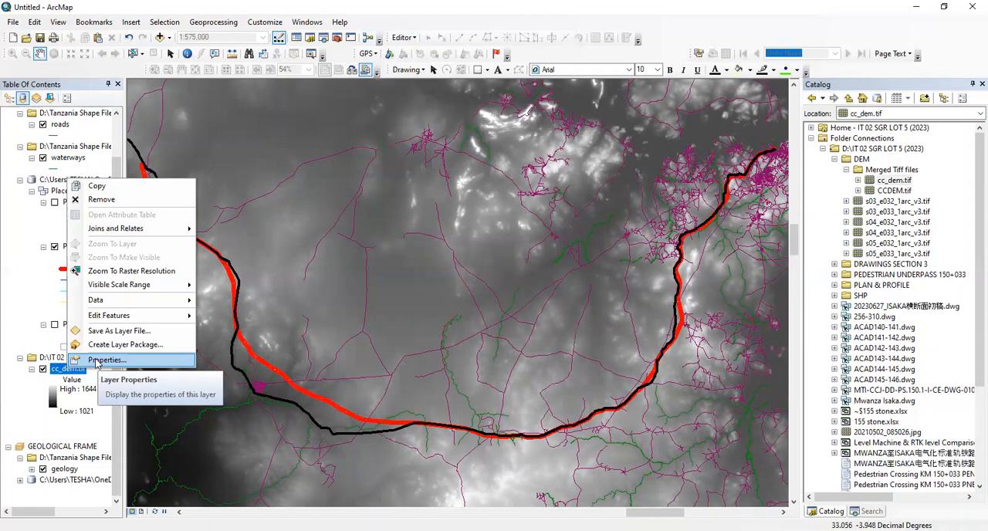
pyautogui.click(77, 411)
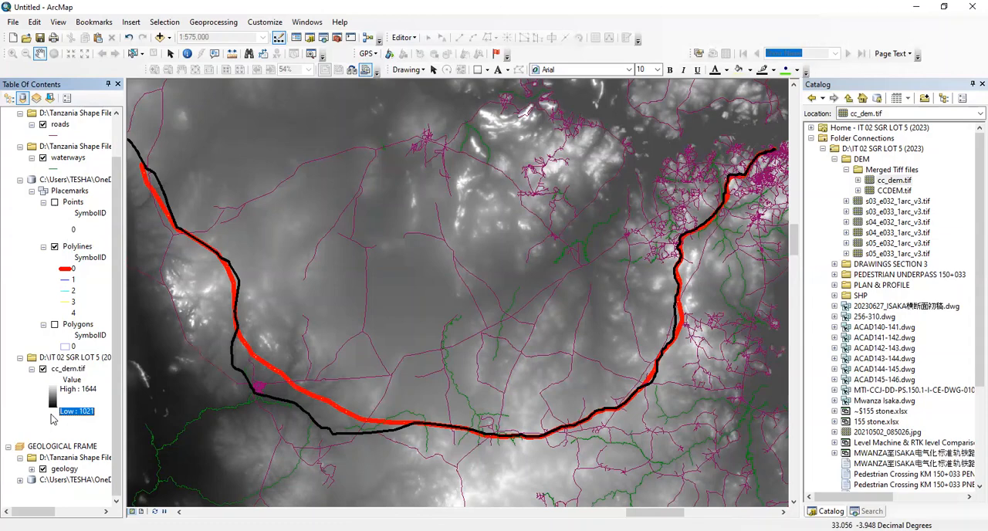
pyautogui.click(71, 372)
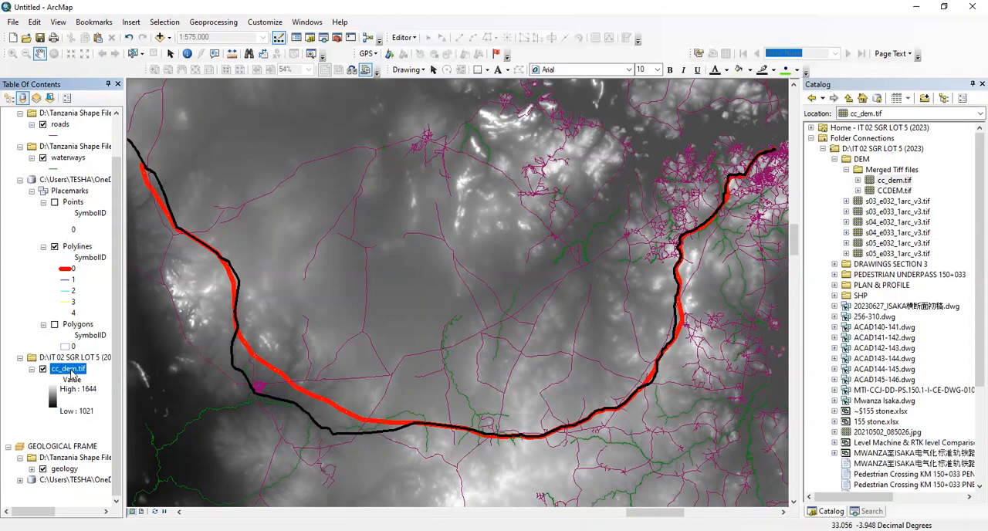
pyautogui.rightClick(70, 370)
pyautogui.click(108, 362)
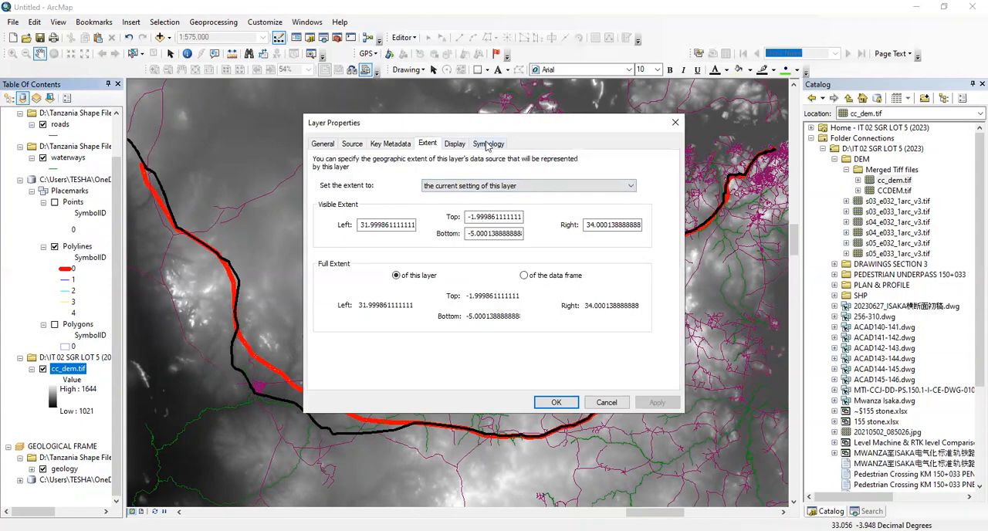
pyautogui.click(488, 145)
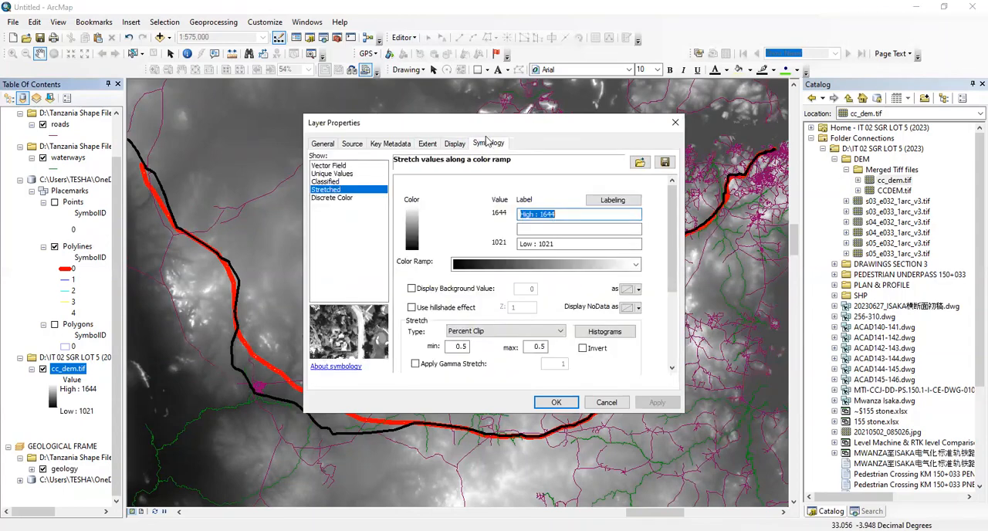
pyautogui.moveTo(500, 123); pyautogui.dragTo(782, 112)
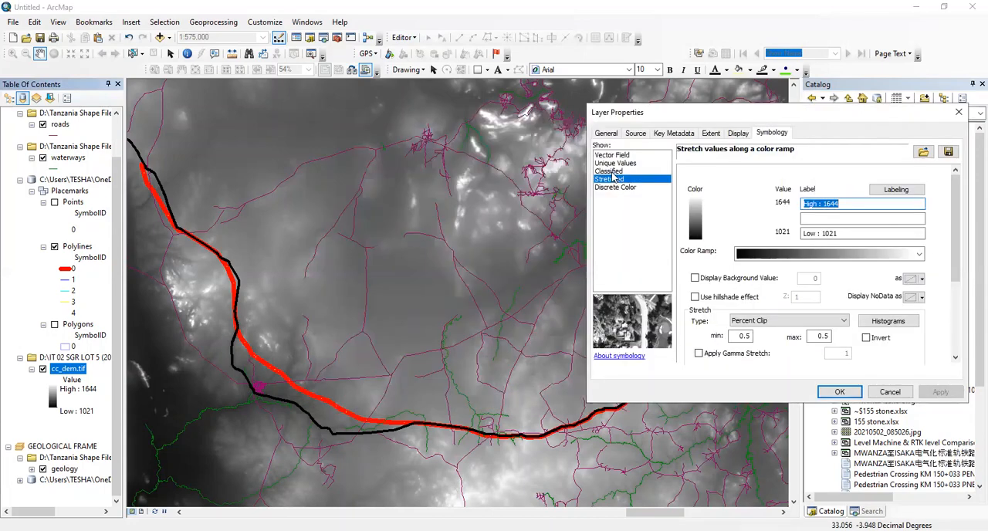
pyautogui.click(695, 298)
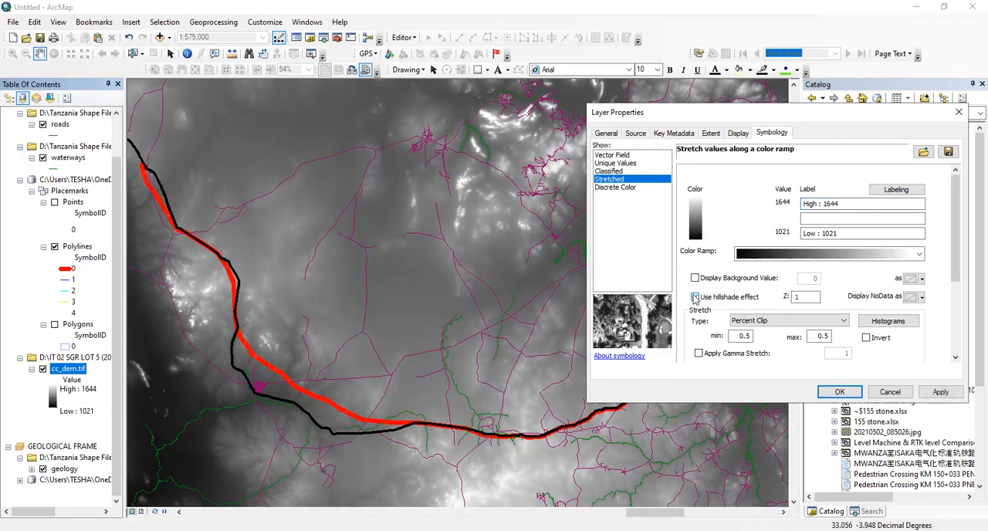
pyautogui.click(696, 297)
pyautogui.click(935, 392)
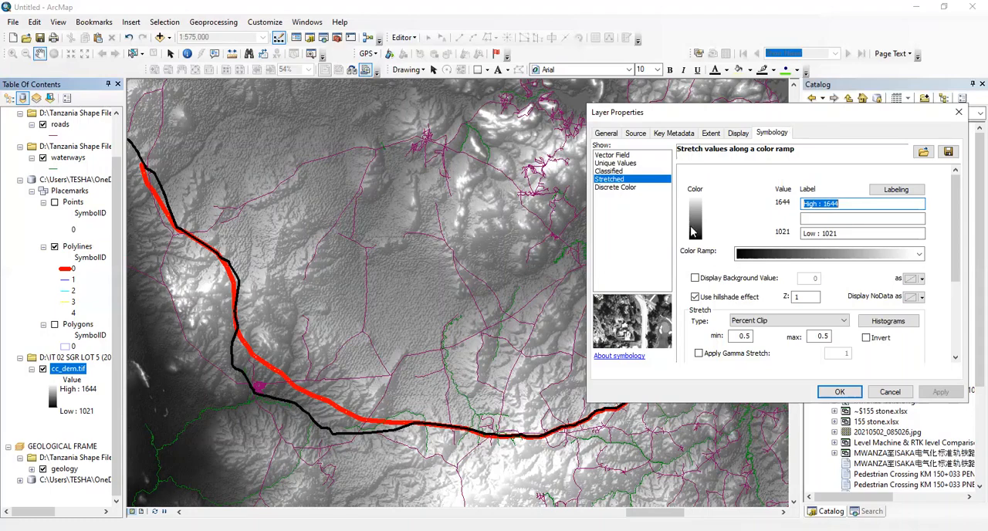
# Try two multicolour elevation ramps on the DEM: green-orange-brown-white, and green-yellow-brown-lavender
pyautogui.moveTo(789, 122); pyautogui.dragTo(701, 73)
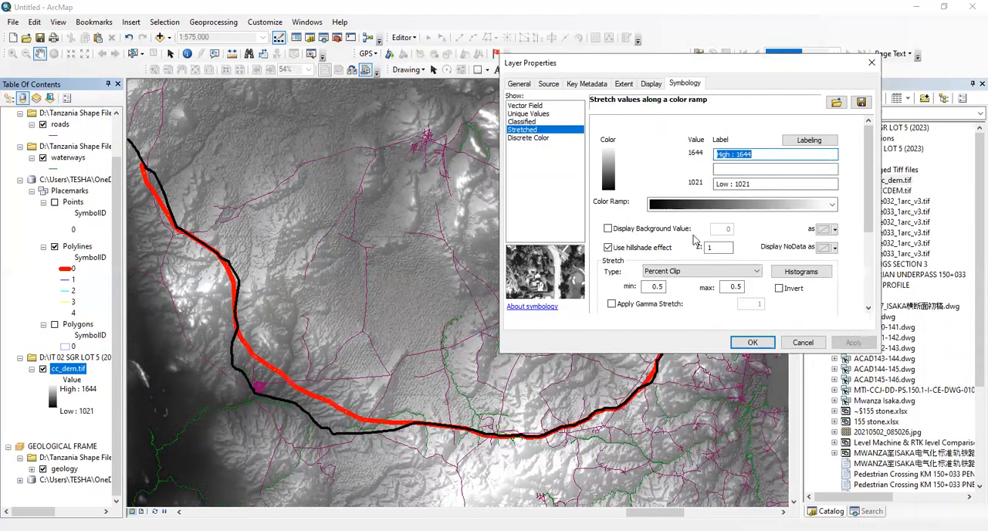
pyautogui.click(831, 204)
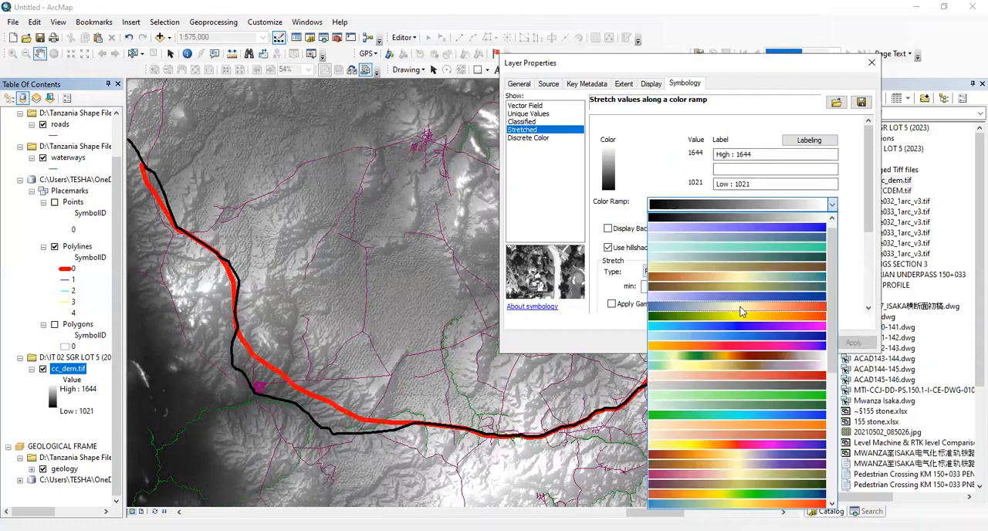
pyautogui.click(789, 304)
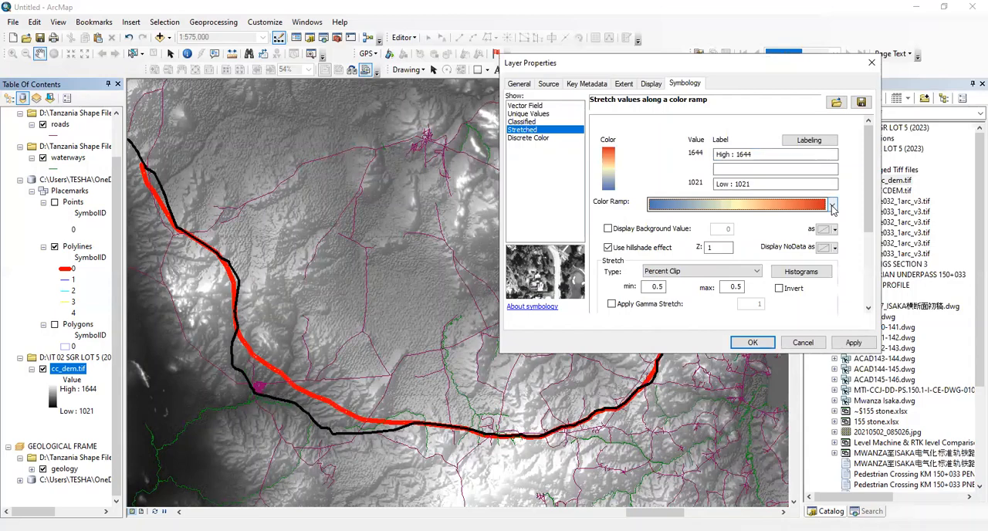
pyautogui.click(832, 206)
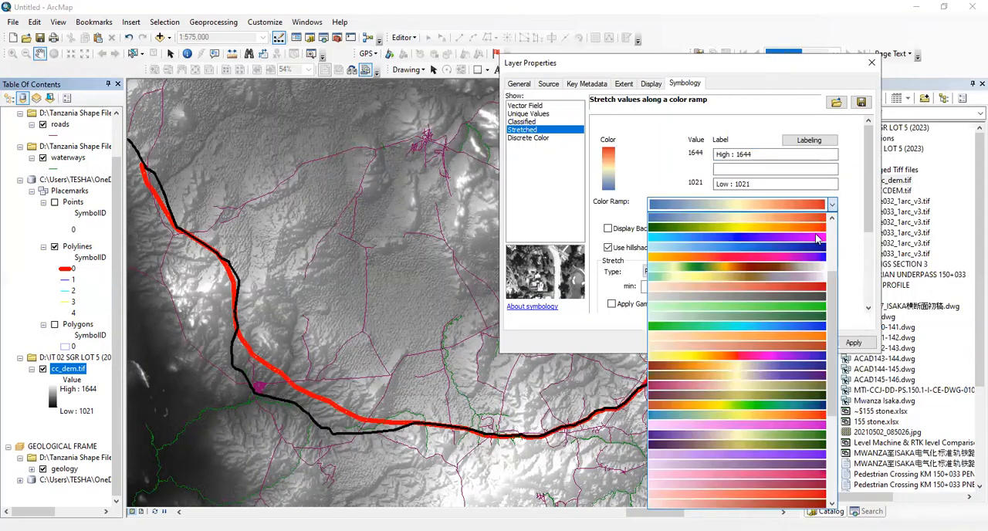
pyautogui.click(788, 270)
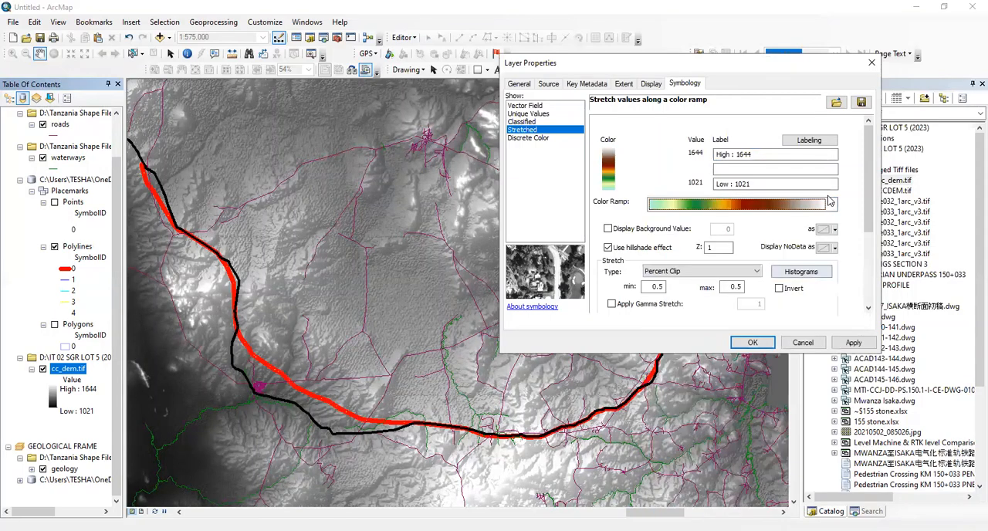
pyautogui.click(854, 342)
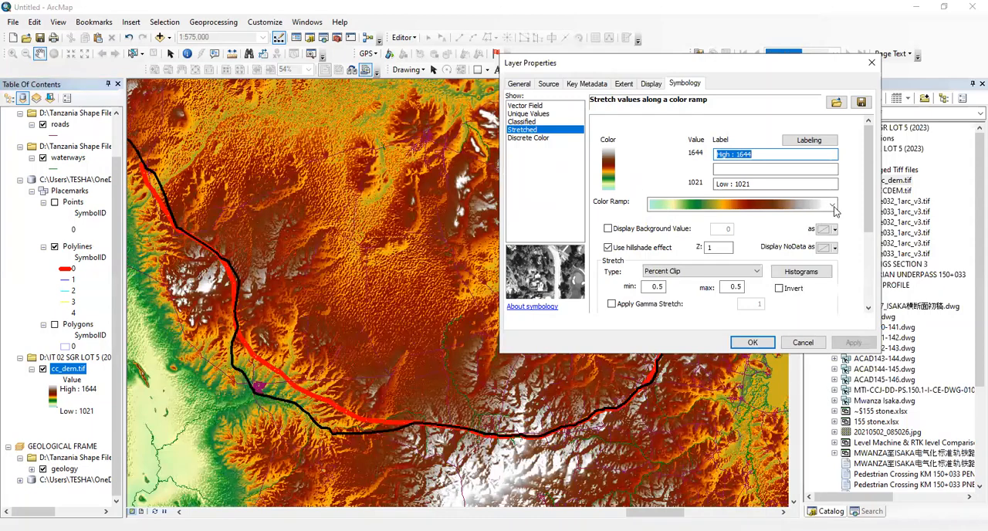
pyautogui.click(808, 234)
pyautogui.click(854, 344)
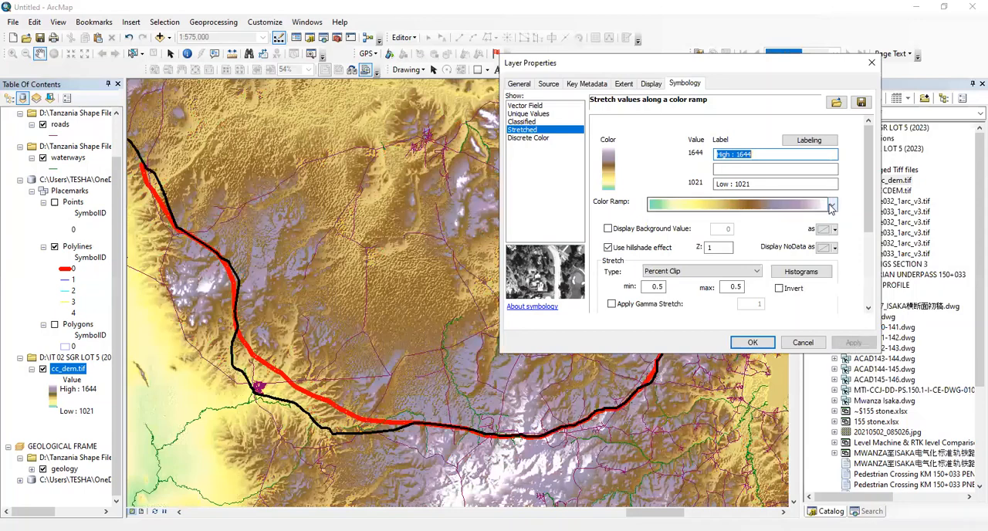
# Change the DEM's color ramp to the brown-cream-teal gradient and apply it
pyautogui.click(830, 206)
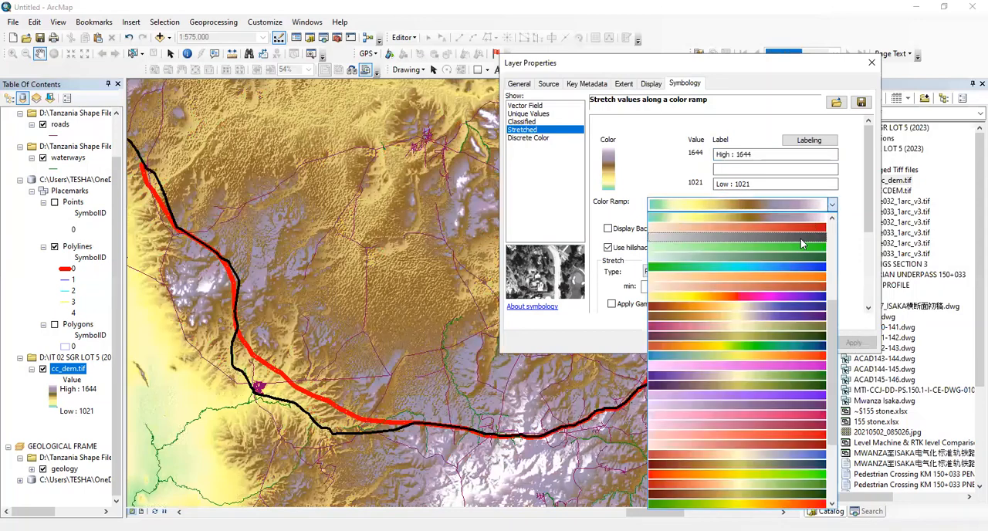
pyautogui.scroll(-2, 800, 238)
pyautogui.scroll(2, 794, 285)
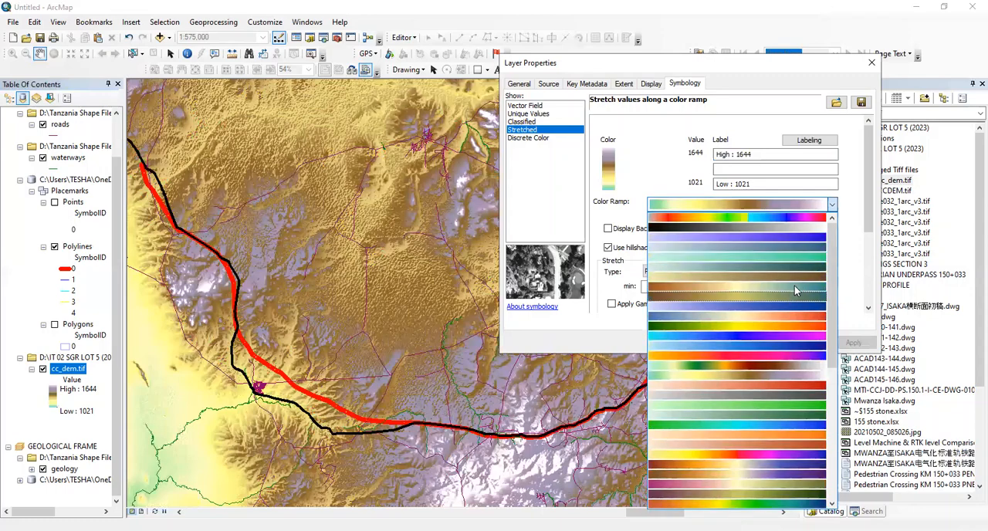
pyautogui.click(861, 343)
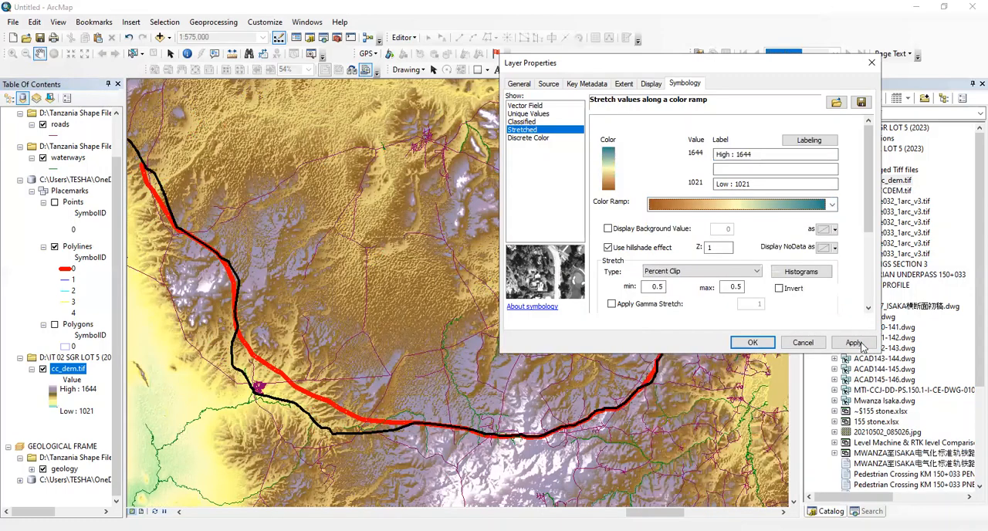
pyautogui.click(855, 343)
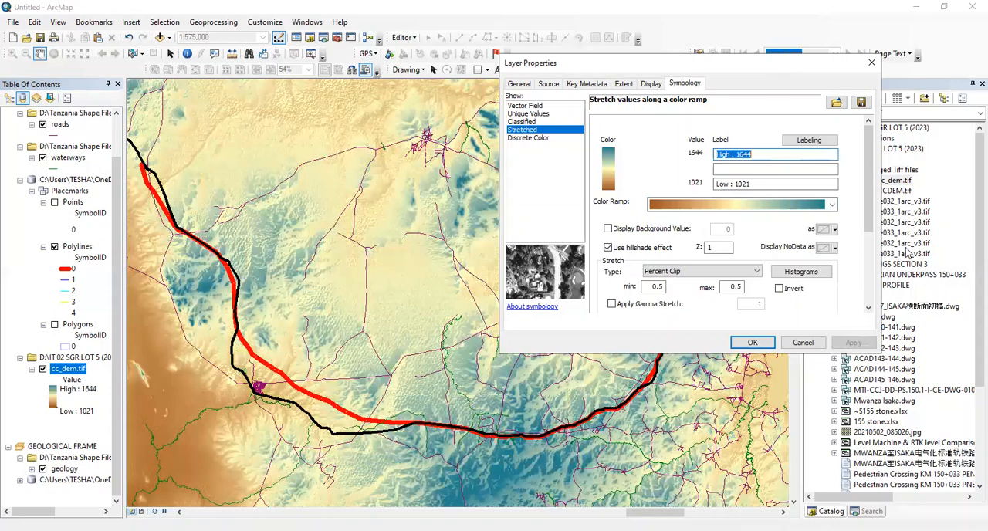
# Try the olive green, orange and pale pink color ramp on the DEM
pyautogui.moveTo(778, 70); pyautogui.dragTo(844, 111)
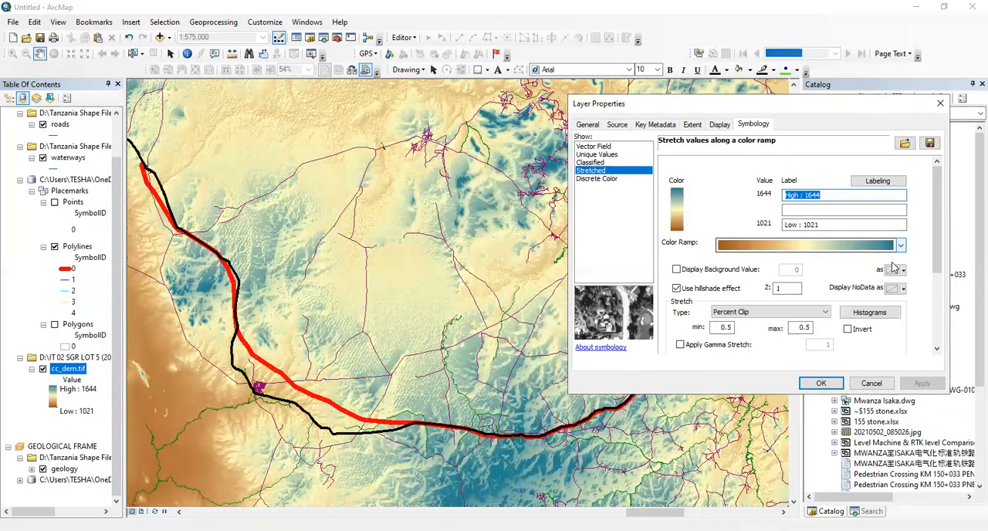
pyautogui.click(900, 246)
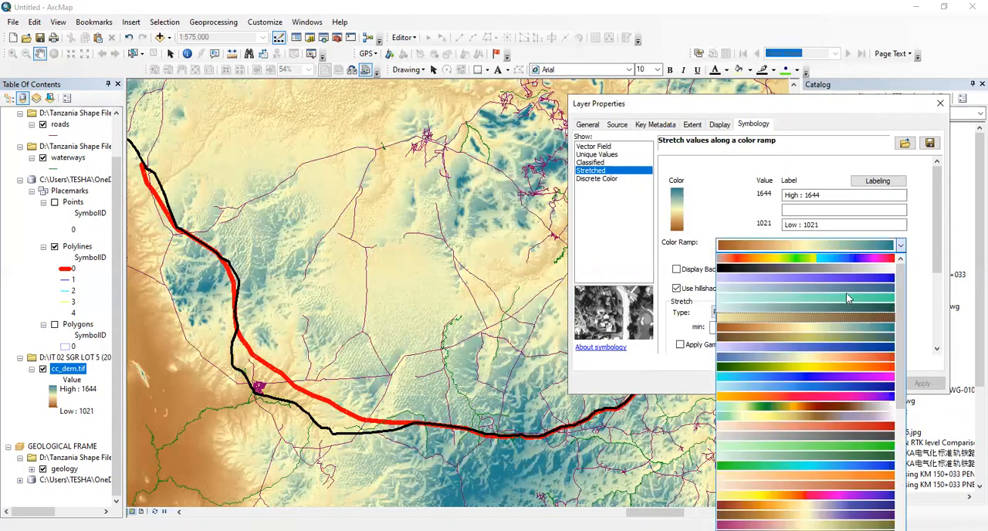
pyautogui.scroll(-2, 839, 325)
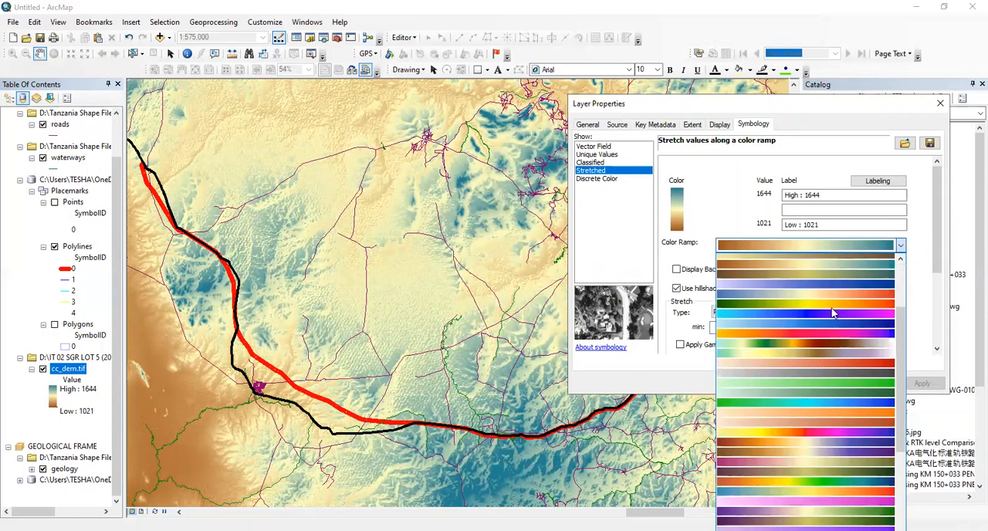
pyautogui.scroll(-3, 831, 479)
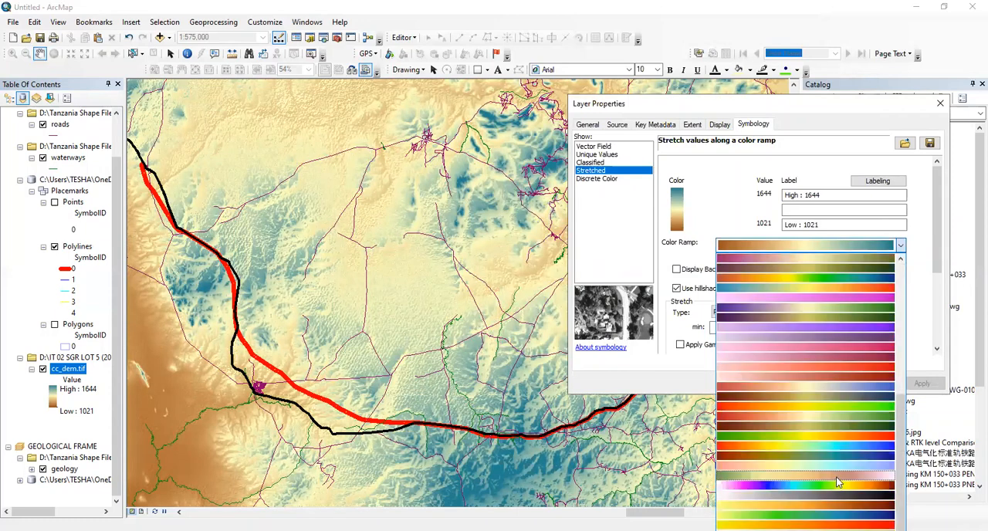
pyautogui.click(920, 383)
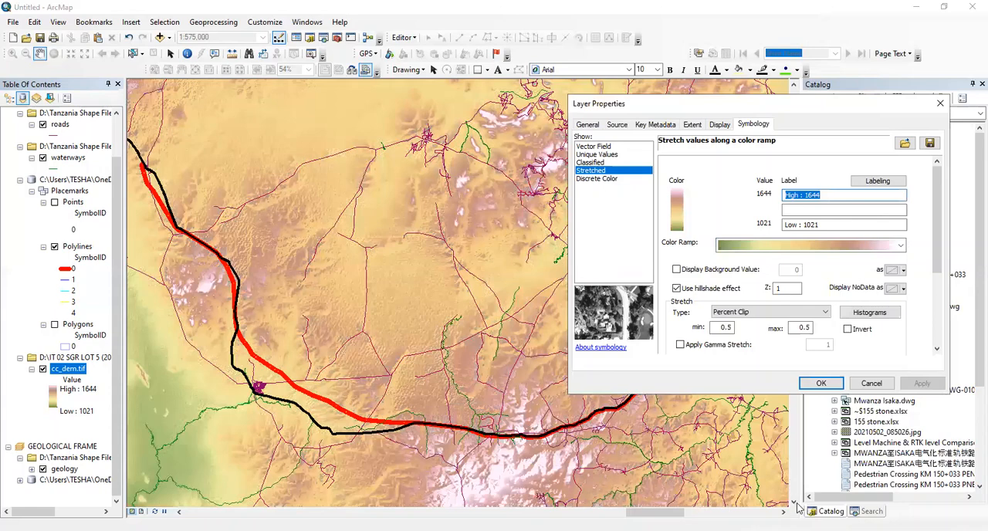
# Try the dark red, yellow and dark green color ramp on the DEM
pyautogui.click(900, 246)
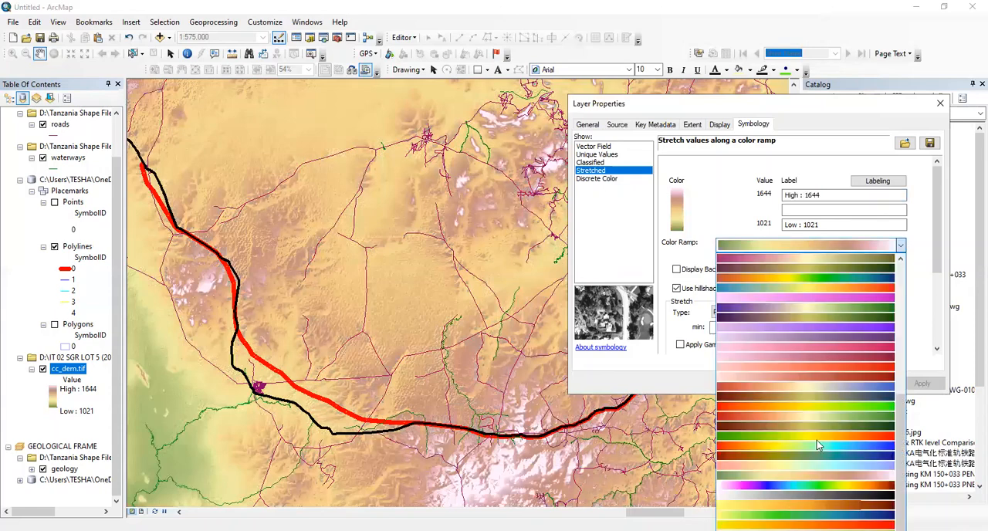
pyautogui.click(823, 427)
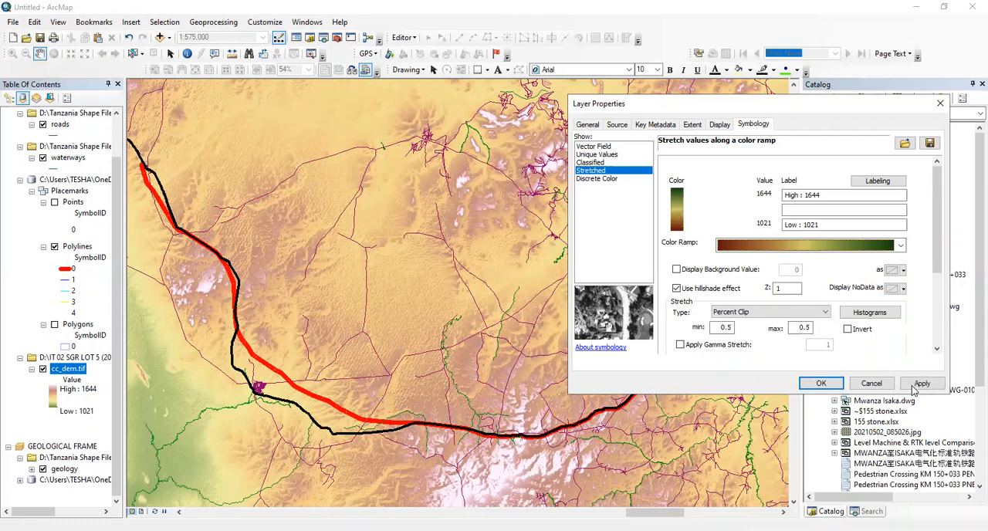
pyautogui.click(920, 383)
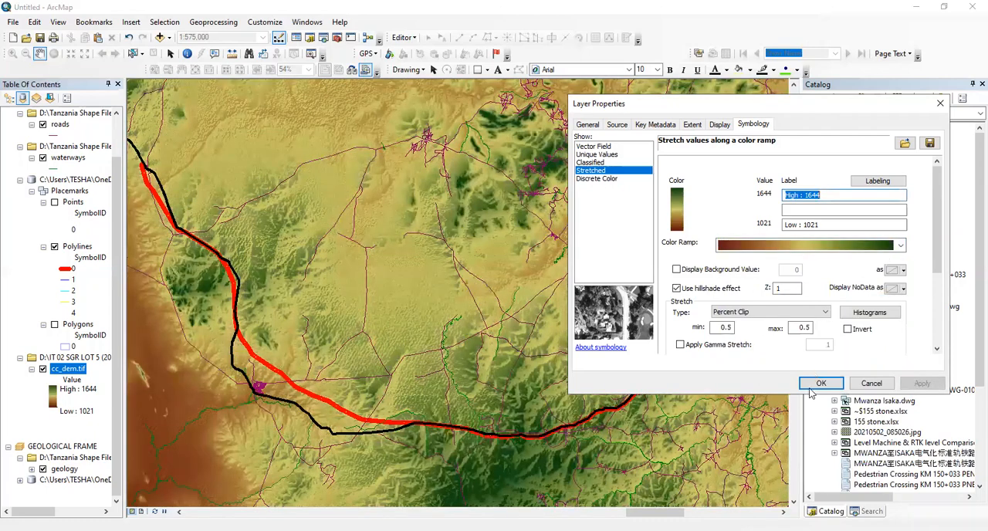
# Return the DEM to the brown-cream-teal color ramp, invert the stretch, and accept the layer's symbology
pyautogui.click(803, 245)
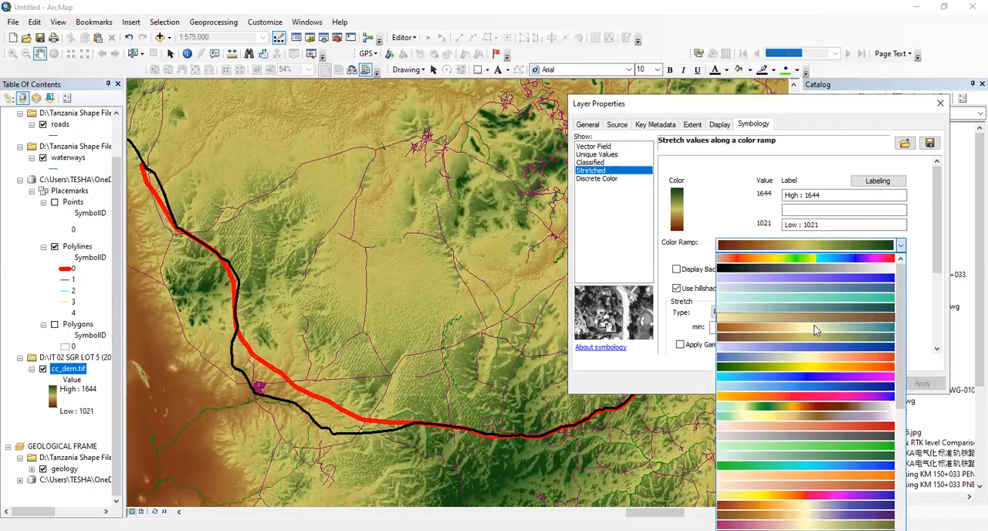
pyautogui.click(922, 386)
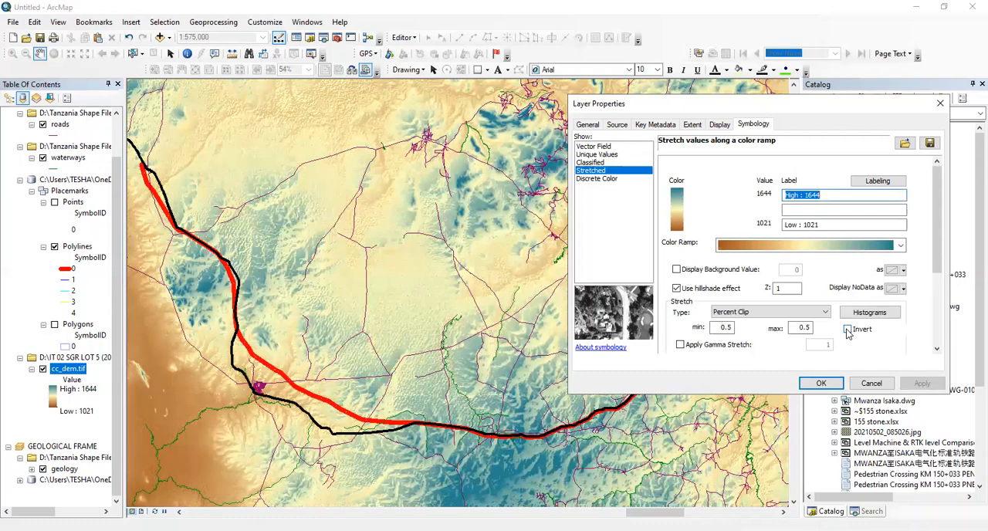
pyautogui.click(847, 329)
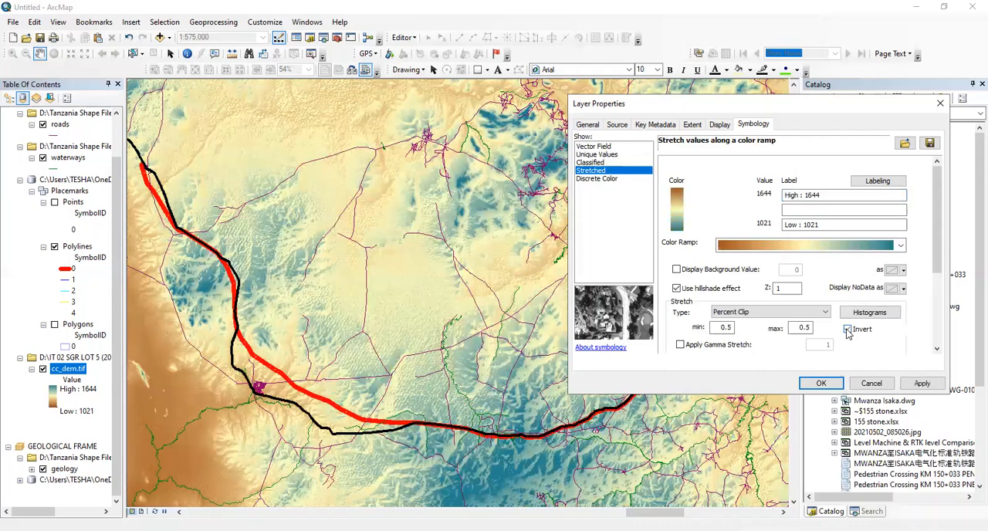
pyautogui.click(917, 384)
pyautogui.click(839, 384)
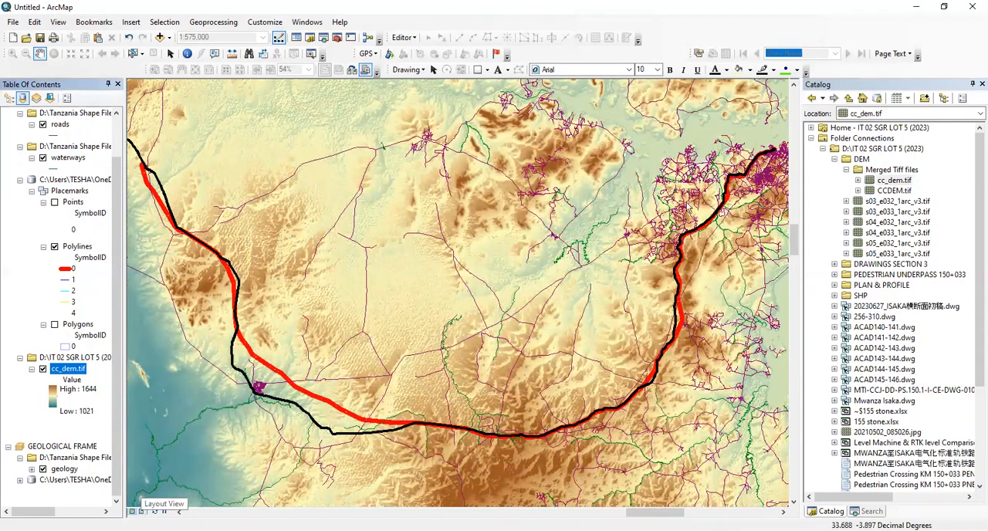
# Switch to the page layout and open the coordinate system settings of the topographical data frame
pyautogui.click(141, 511)
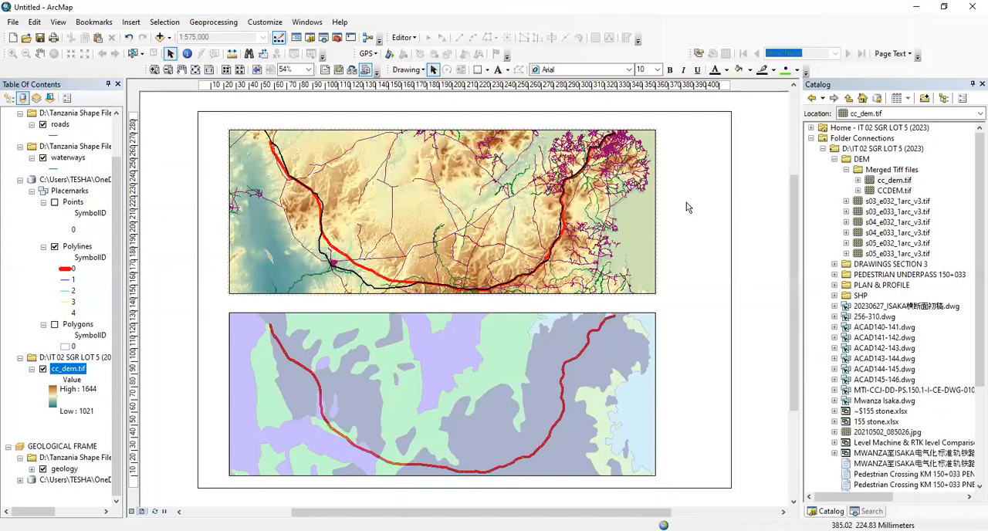
pyautogui.rightClick(400, 218)
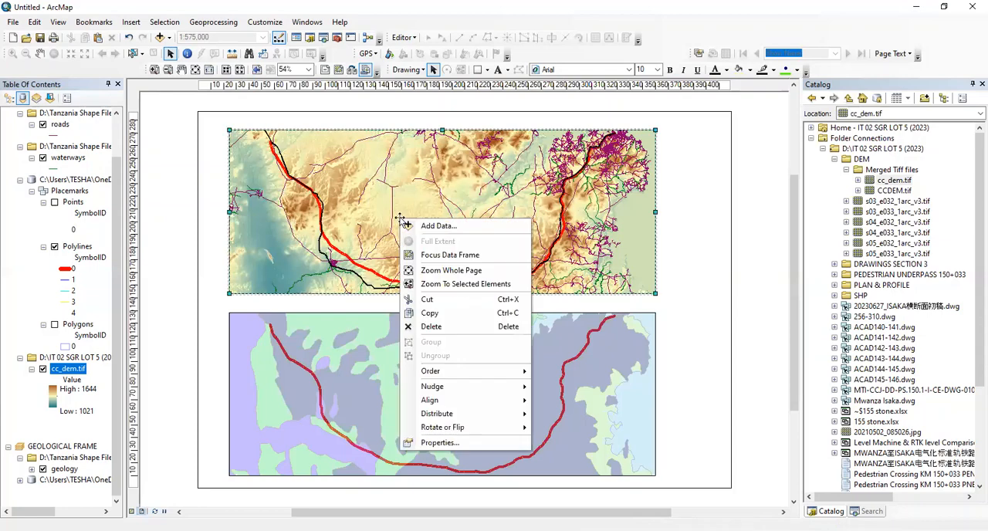
pyautogui.click(432, 442)
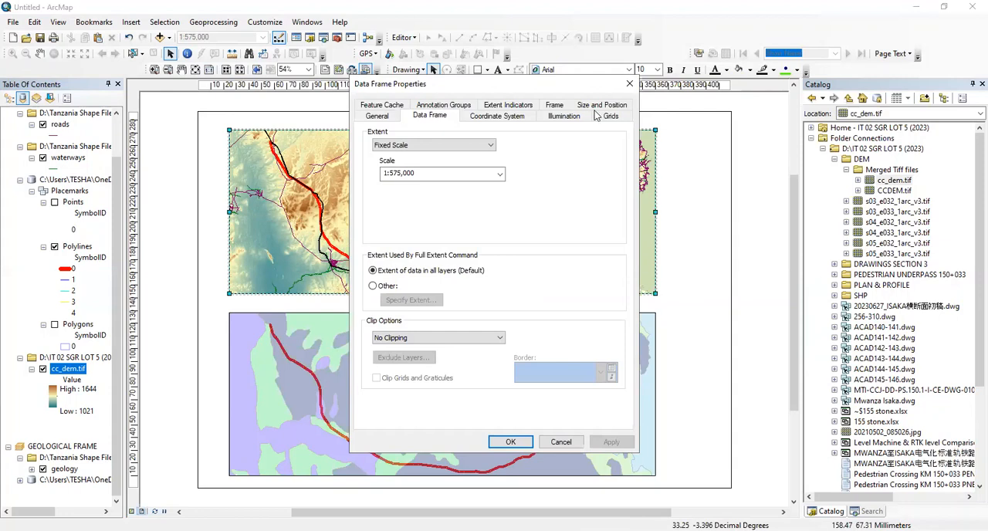
pyautogui.click(518, 116)
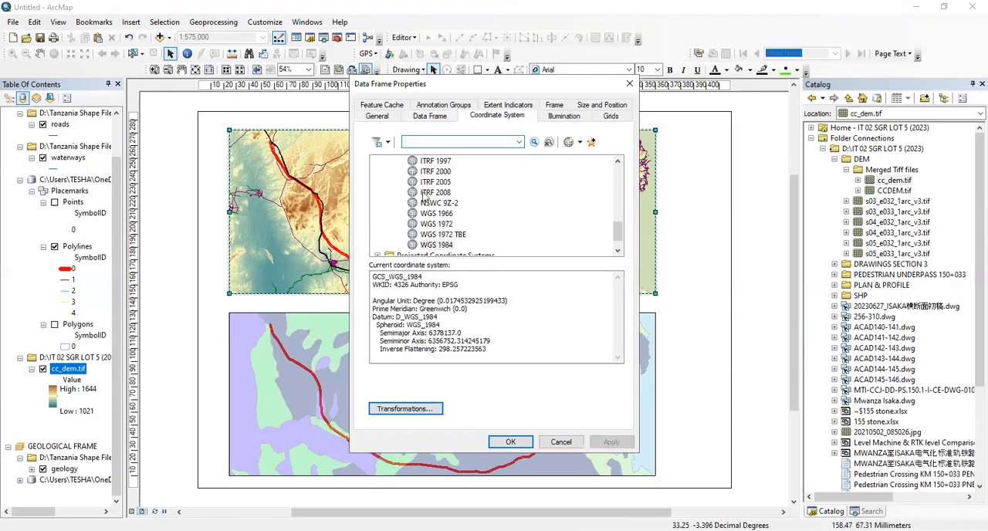
# Set the topographical frame's projected coordinate system to Arc 1960 UTM Zone 36S and accept it despite the differing geographic coordinate system
pyautogui.scroll(-1, 425, 201)
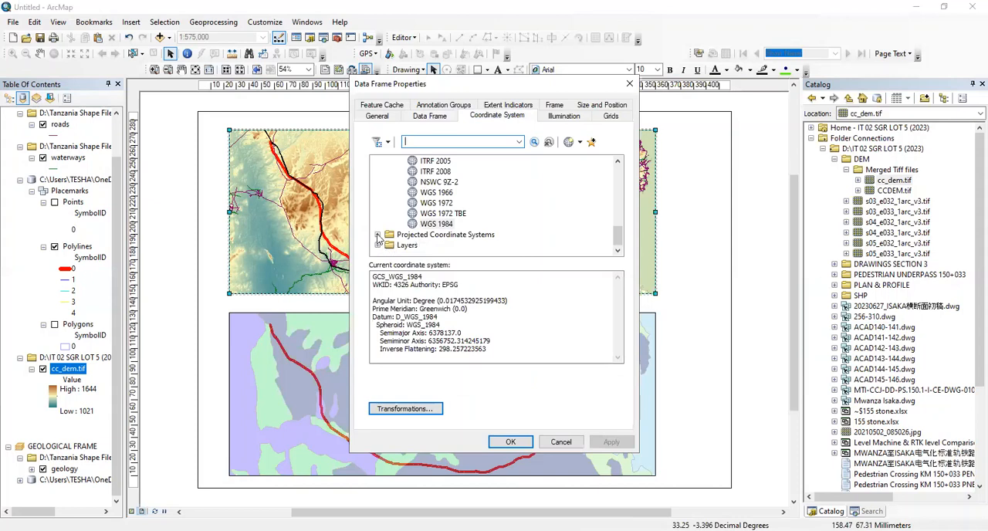
pyautogui.click(378, 234)
pyautogui.scroll(-2, 391, 212)
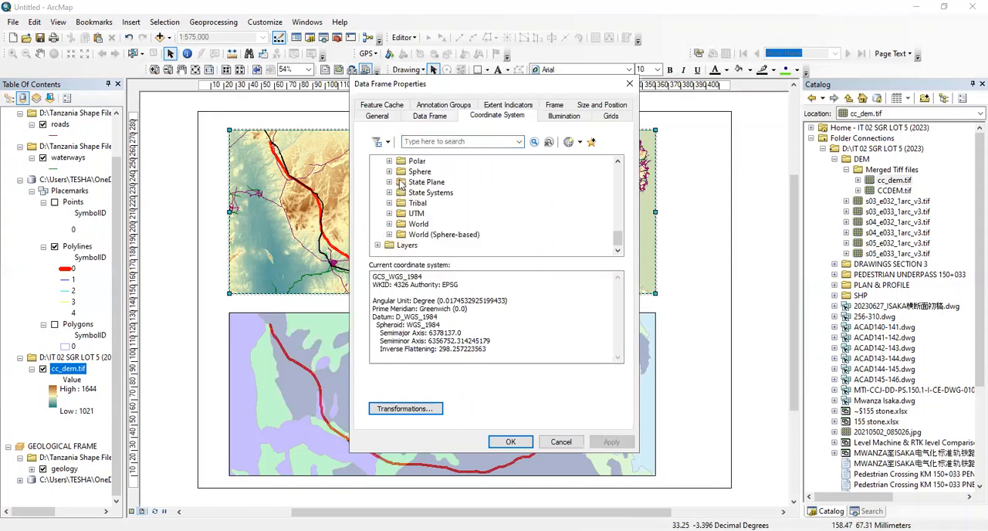
pyautogui.click(389, 213)
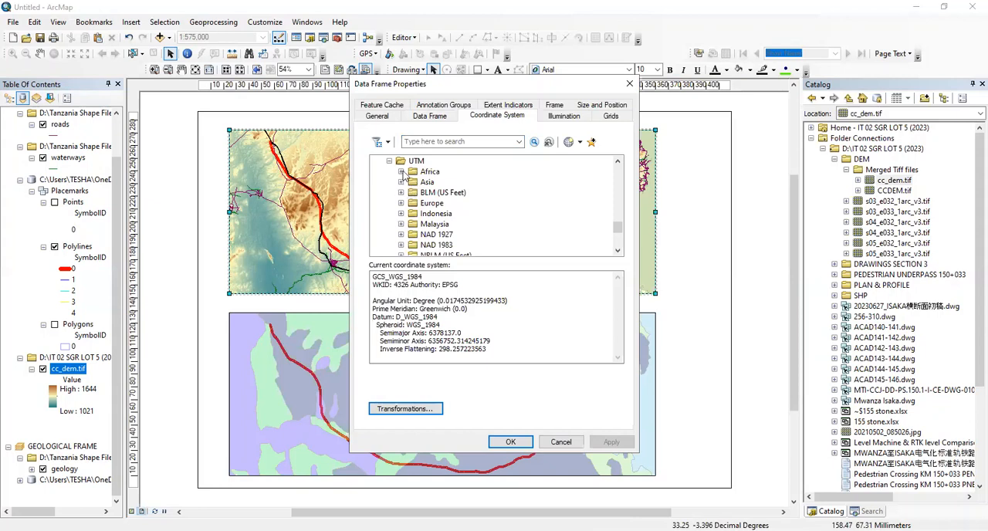
pyautogui.click(401, 171)
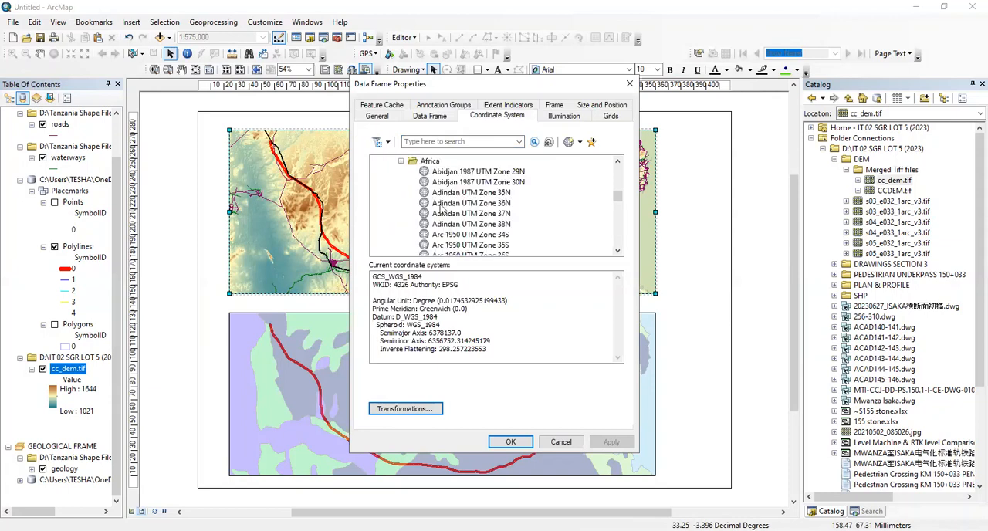
pyautogui.scroll(-1, 490, 207)
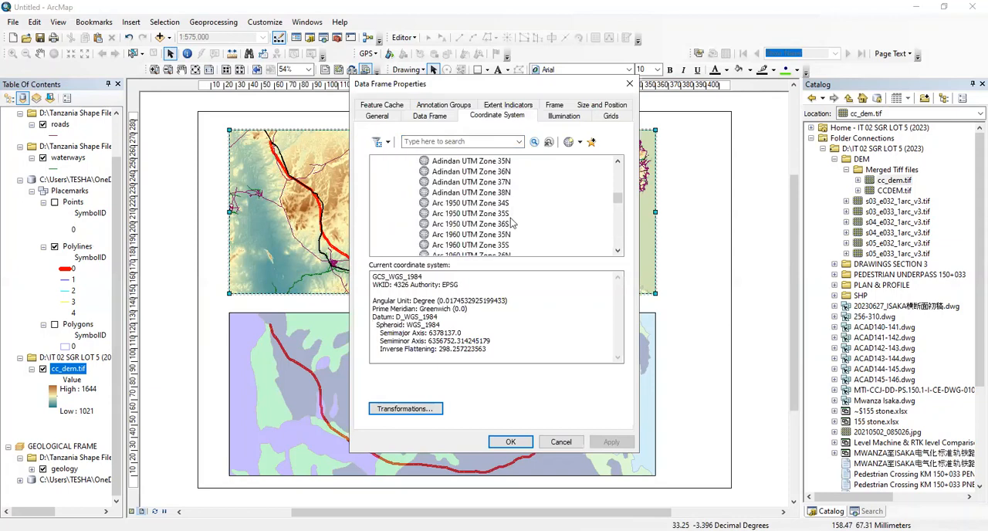
pyautogui.scroll(-1, 457, 230)
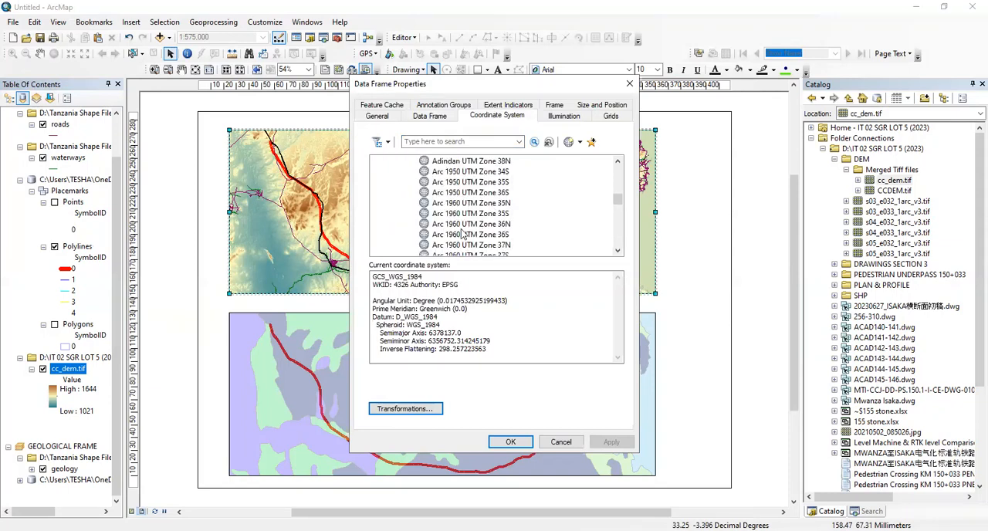
pyautogui.click(461, 235)
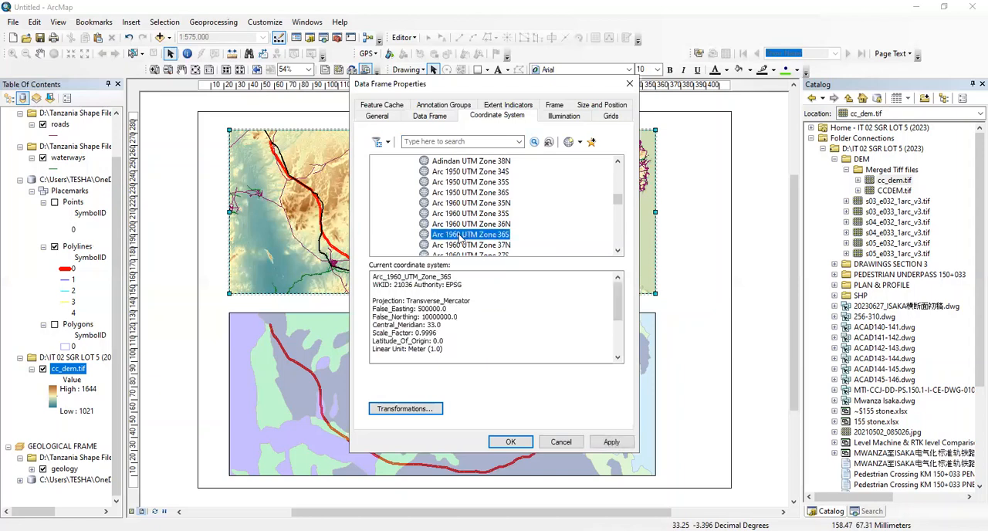
pyautogui.scroll(-2, 466, 220)
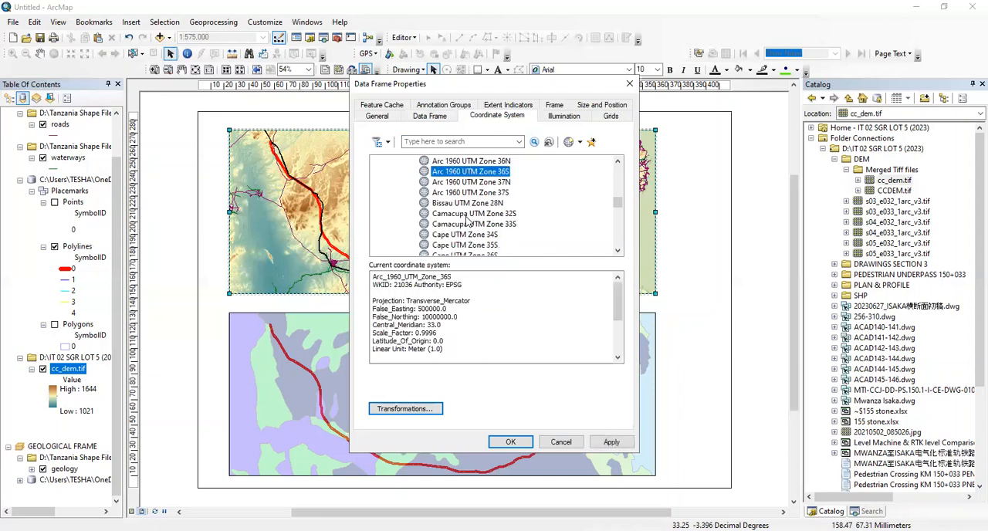
pyautogui.click(610, 442)
pyautogui.click(513, 442)
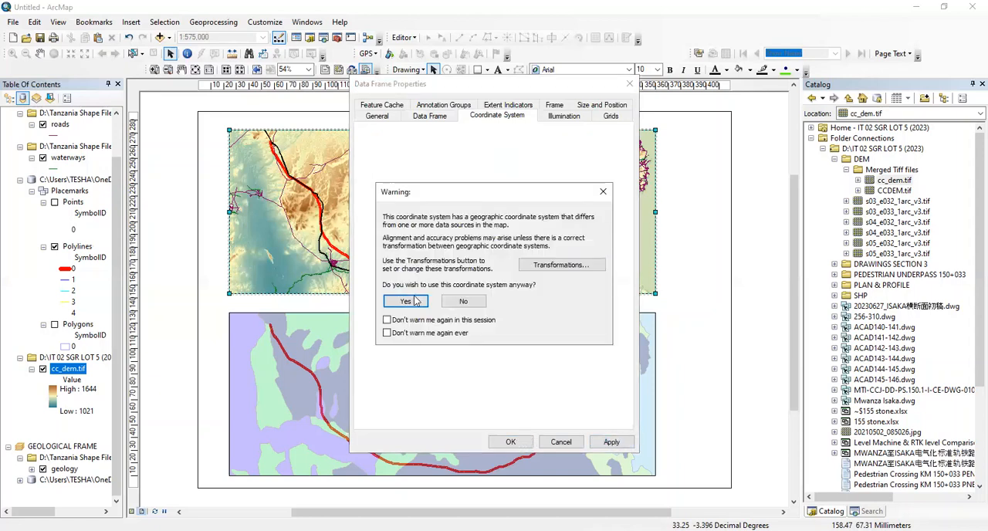
pyautogui.press('Return')
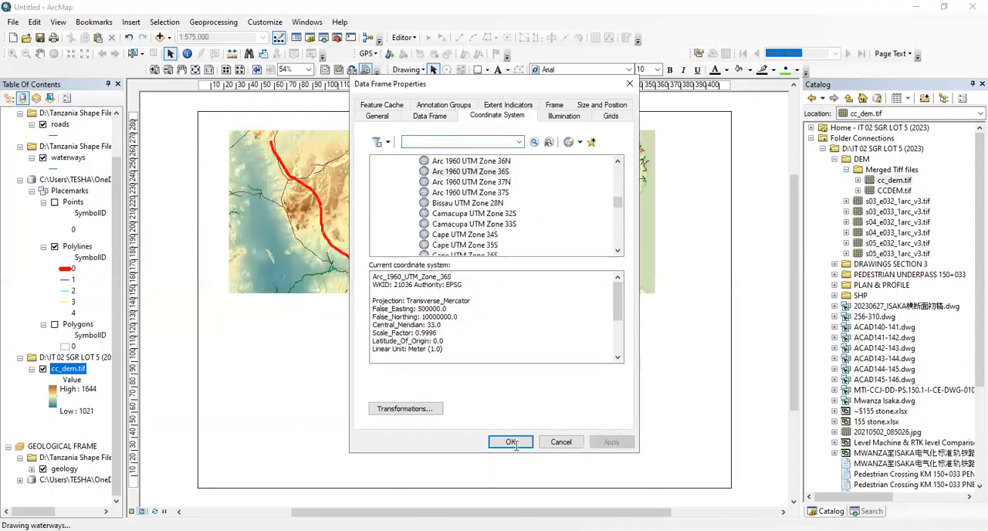
pyautogui.click(512, 443)
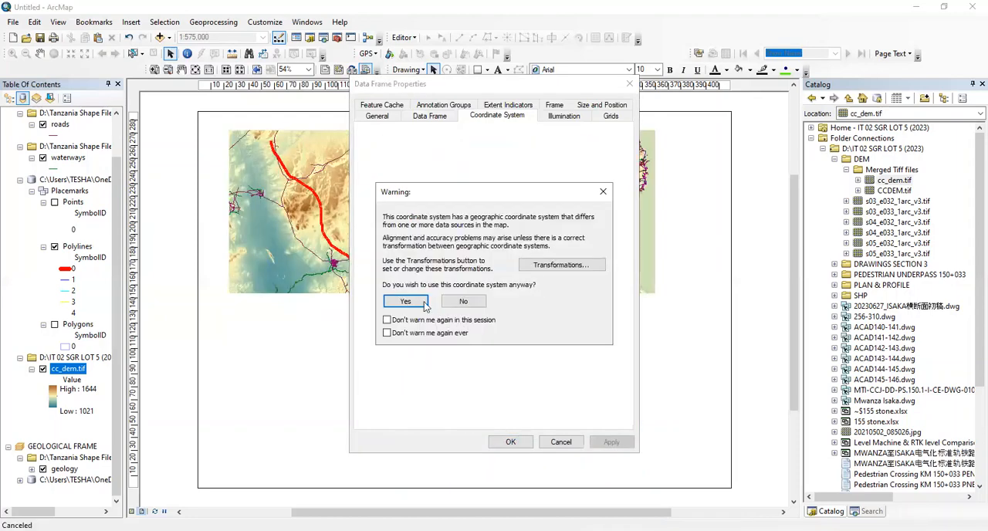
pyautogui.press('Return')
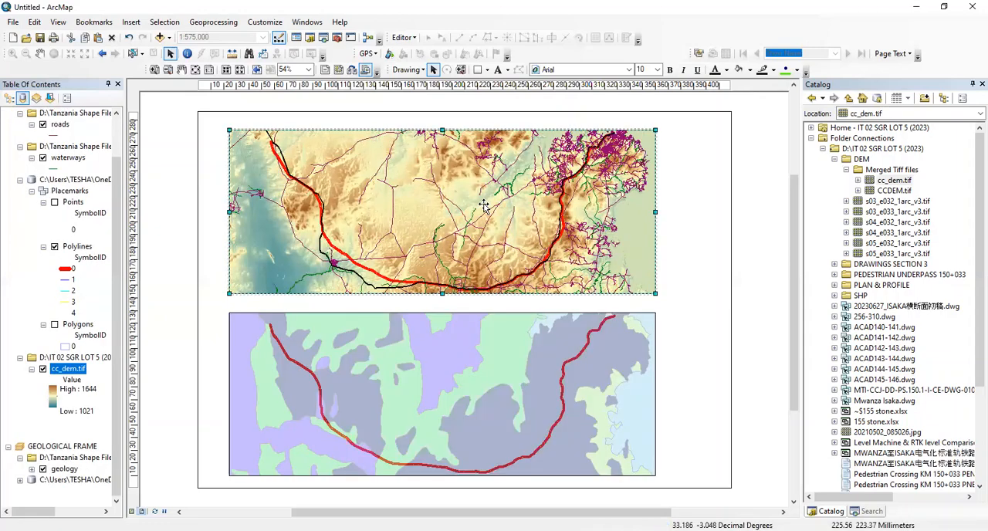
# Start a new measured grid for the topographical frame, keeping the grid name Measured Grid
pyautogui.rightClick(483, 204)
pyautogui.click(525, 423)
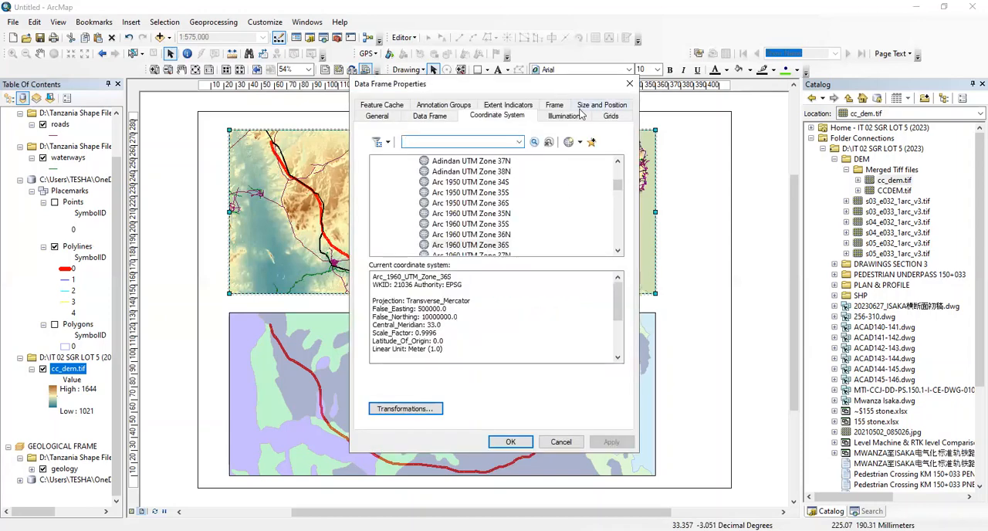
pyautogui.click(604, 118)
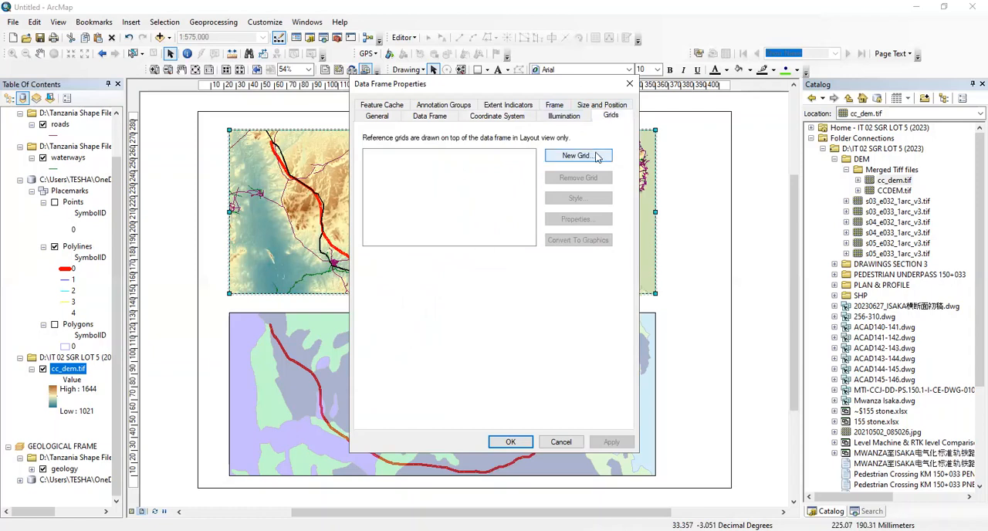
pyautogui.click(597, 156)
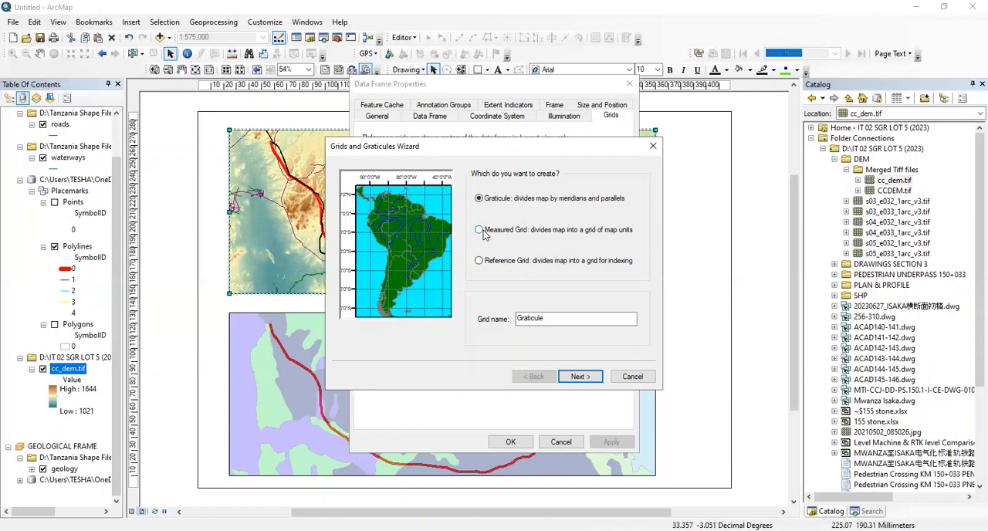
pyautogui.click(482, 231)
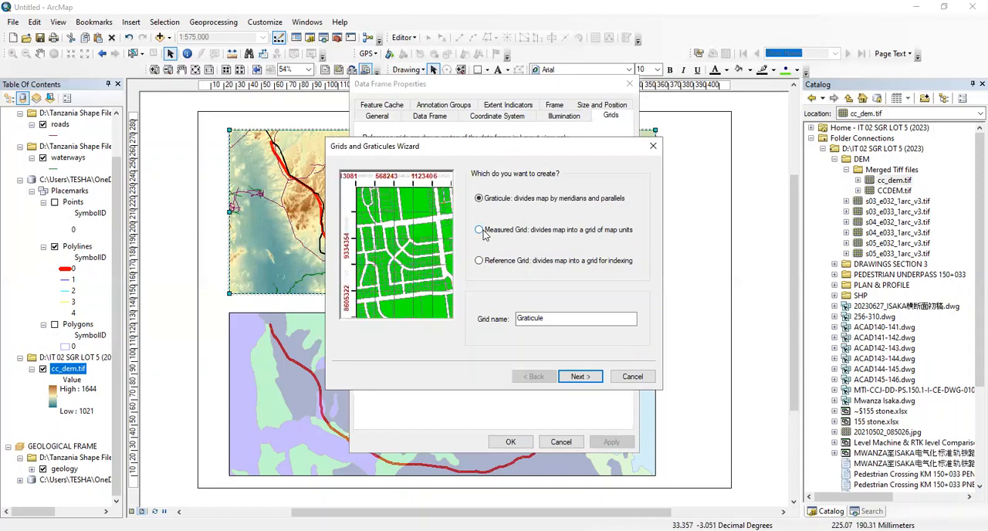
pyautogui.click(578, 377)
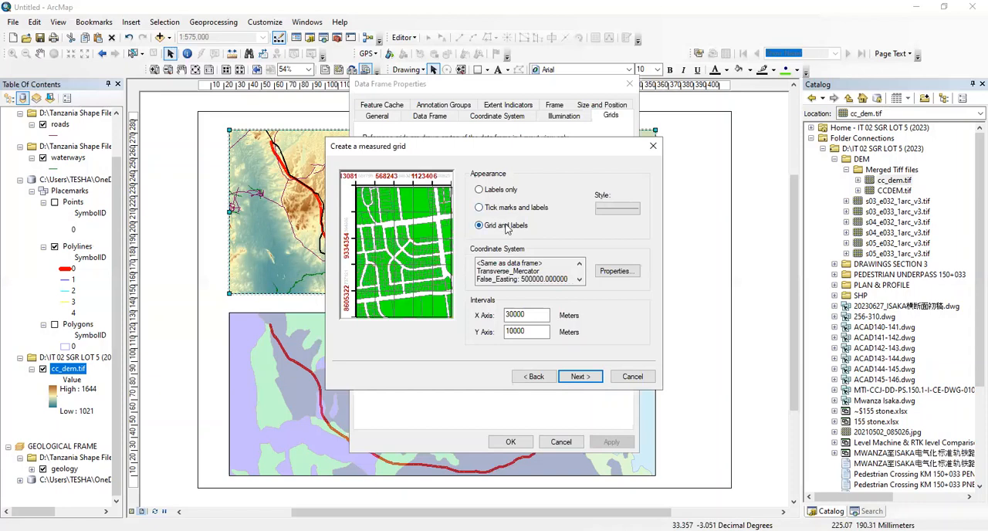
# Give the measured grid tick marks and labels with a 10000 m X axis interval, finish it with default options and apply it
pyautogui.click(503, 208)
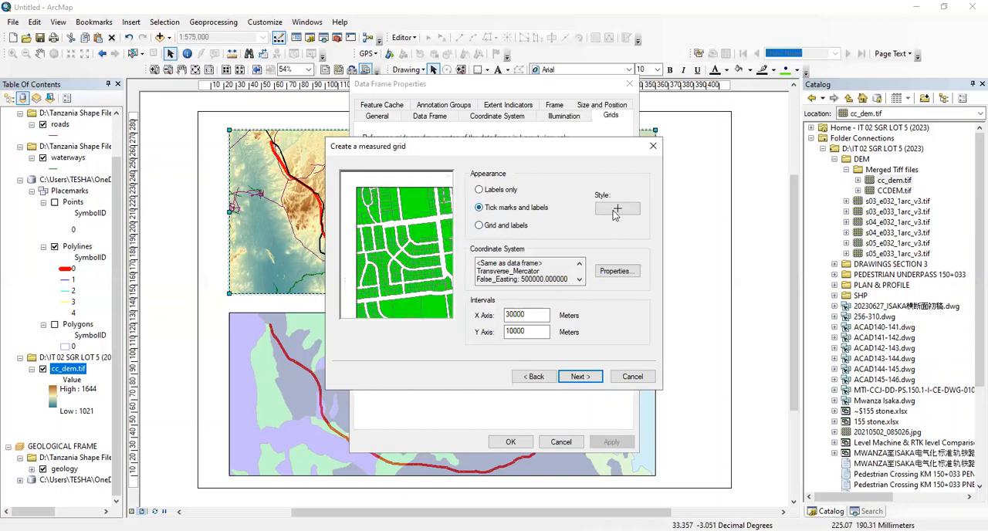
pyautogui.doubleClick(529, 315)
pyautogui.write('10000')
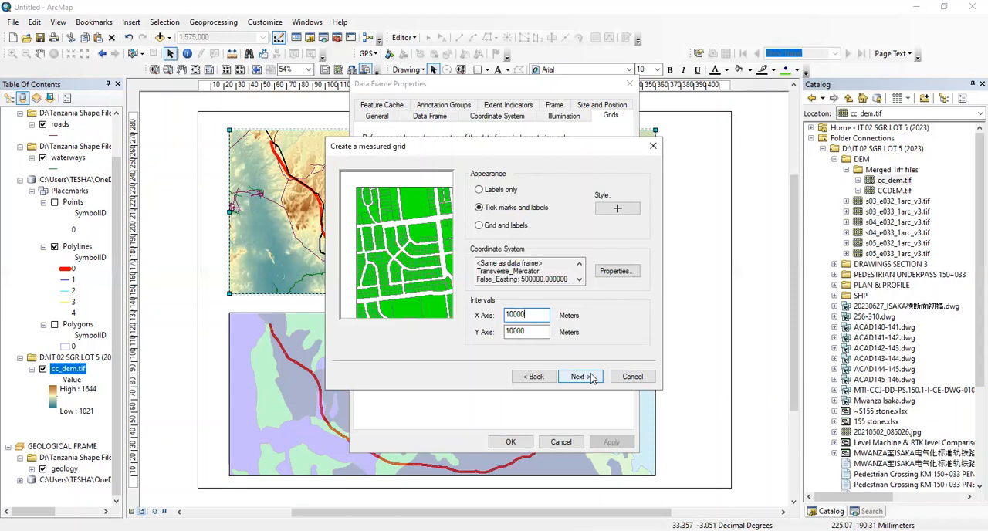
pyautogui.click(592, 377)
pyautogui.click(592, 377)
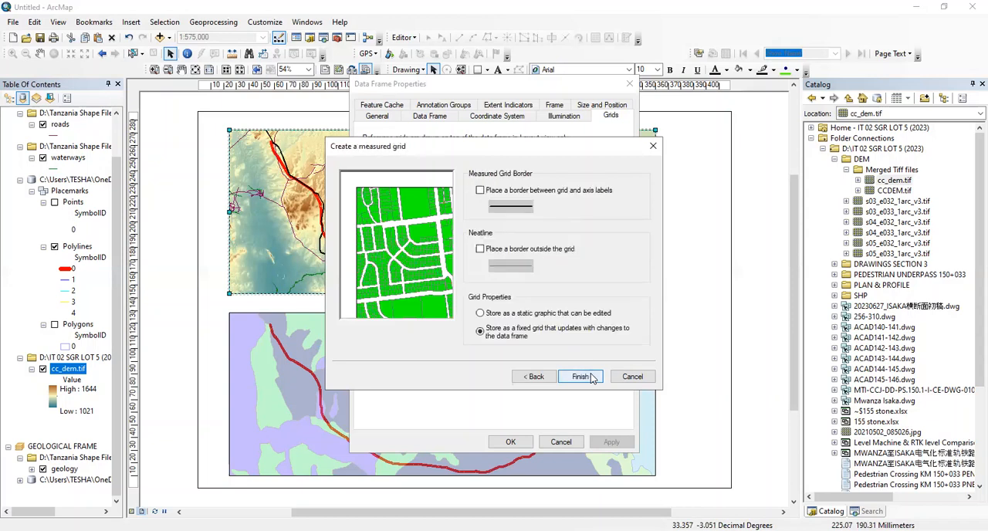
pyautogui.click(591, 377)
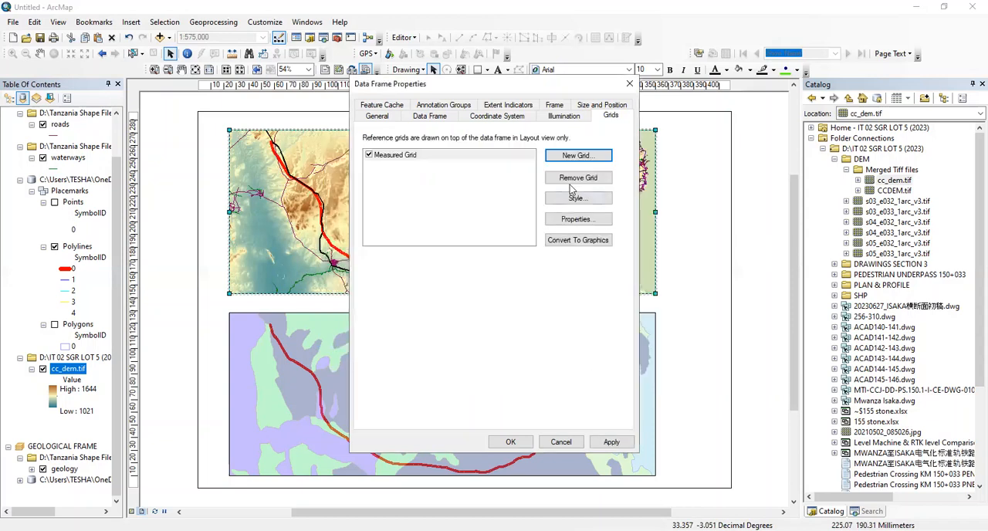
pyautogui.click(604, 442)
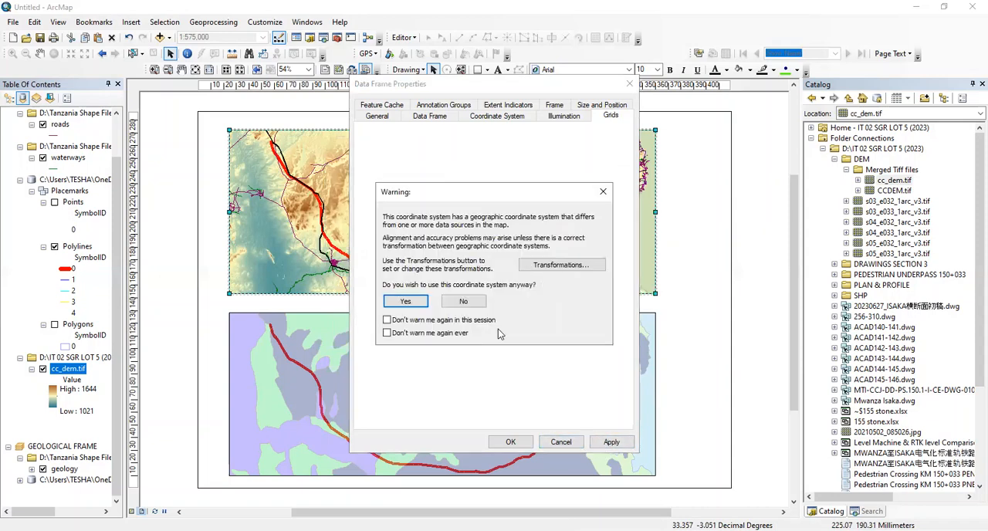
pyautogui.click(414, 302)
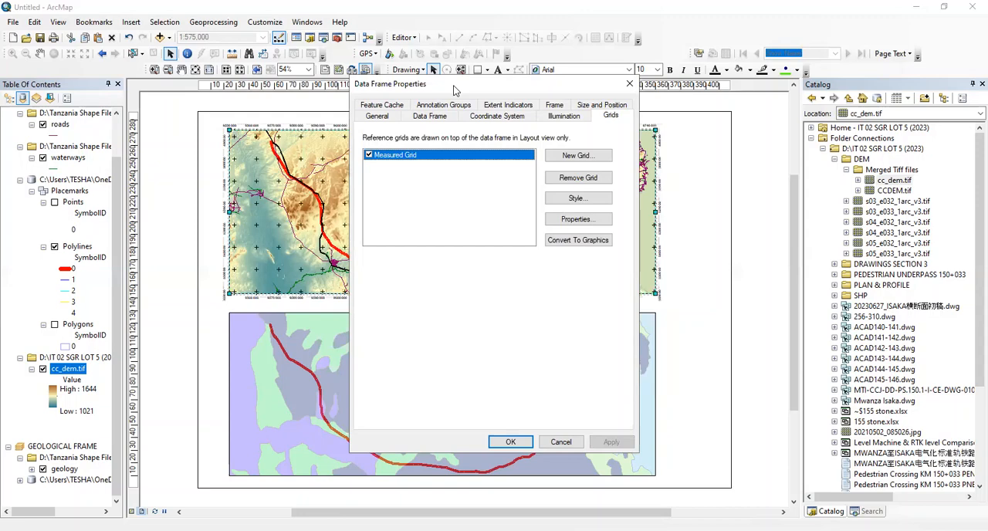
# Set the measured grid's X and Y axis intervals to 50000 m and apply the change to the topographical frame
pyautogui.moveTo(455, 91); pyautogui.dragTo(804, 84)
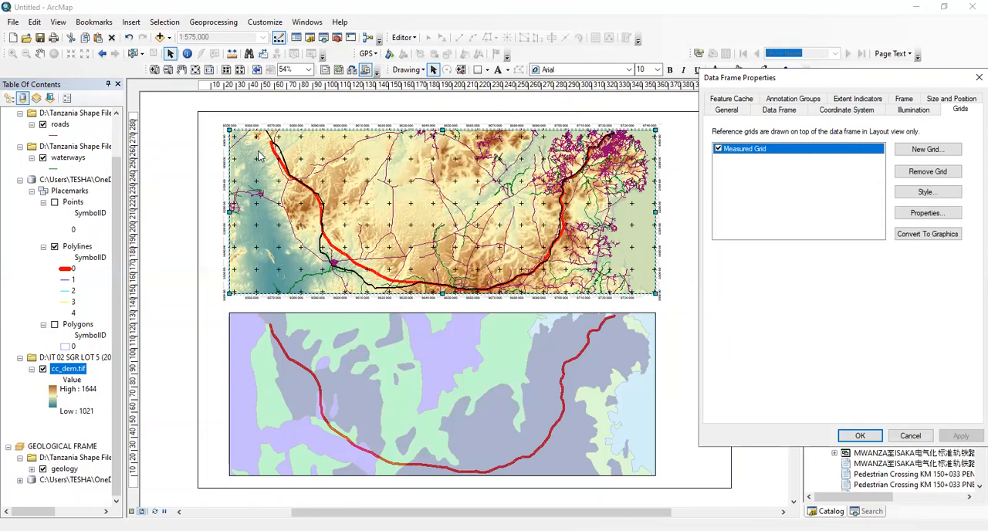
pyautogui.click(914, 215)
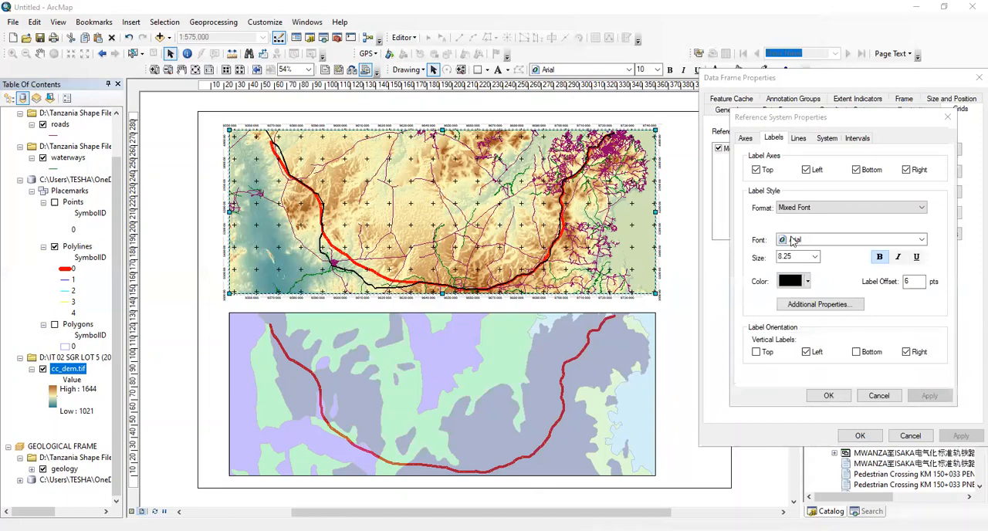
pyautogui.click(855, 138)
pyautogui.doubleClick(844, 213)
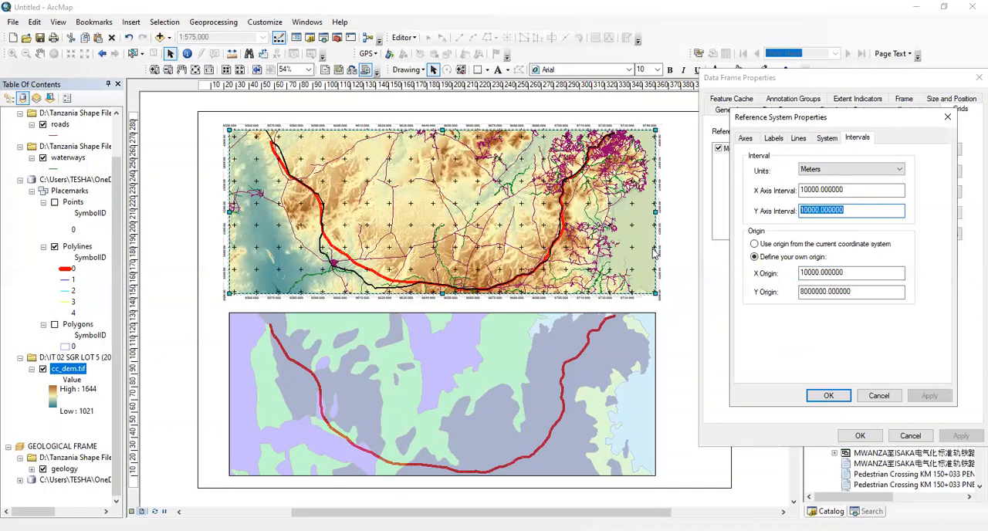
pyautogui.write('5000')
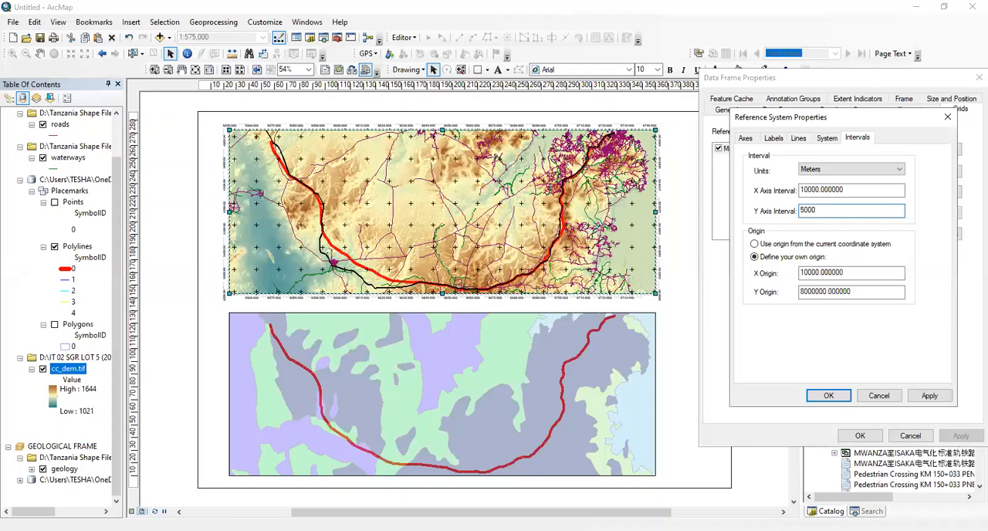
pyautogui.write('0')
pyautogui.doubleClick(850, 191)
pyautogui.write('50000')
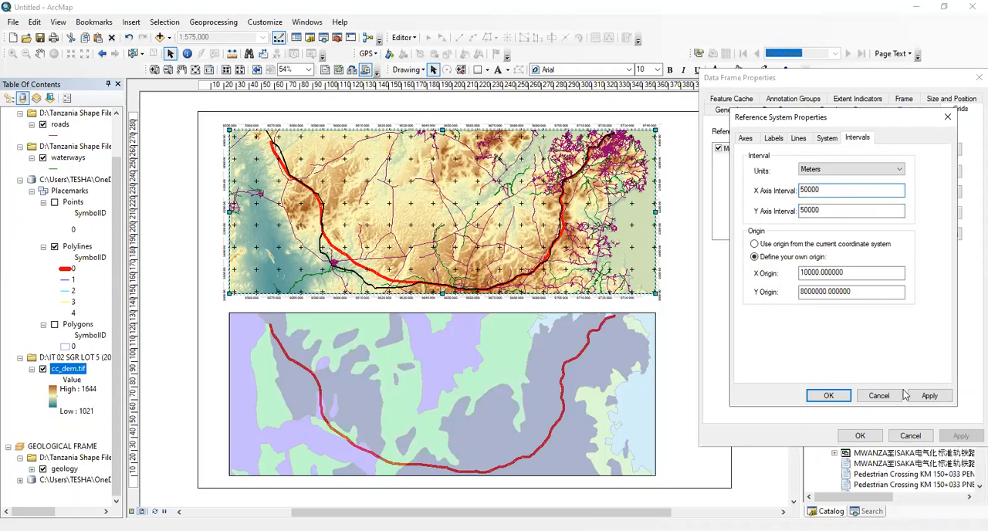
pyautogui.click(928, 395)
pyautogui.click(830, 395)
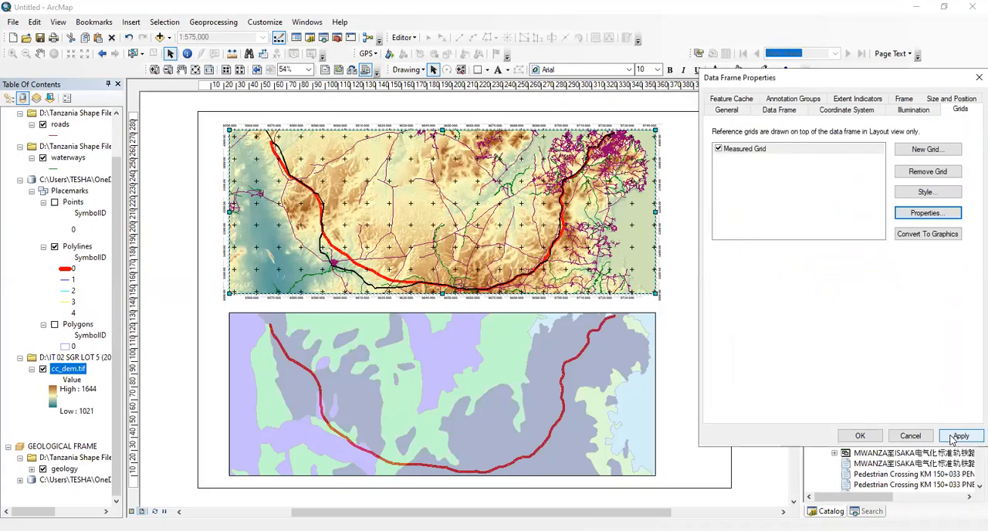
pyautogui.click(957, 436)
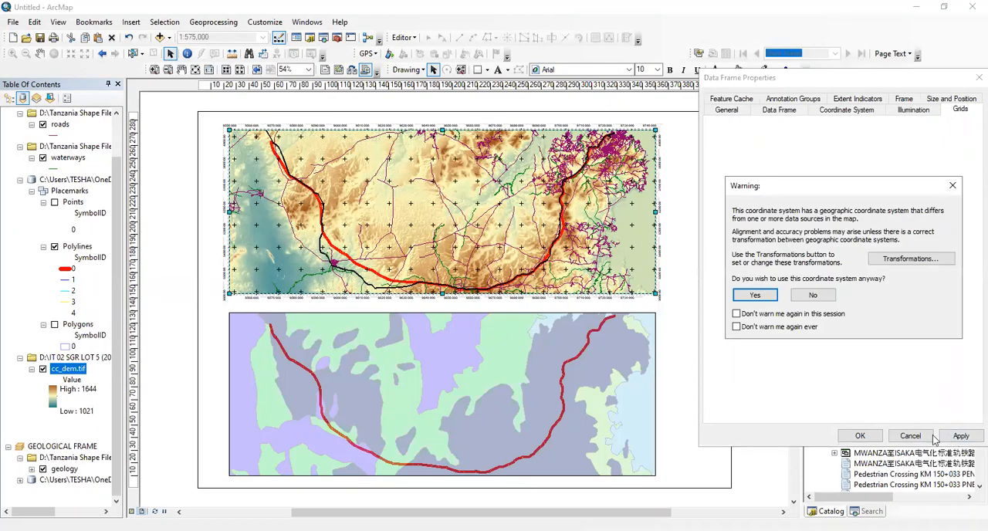
pyautogui.click(756, 295)
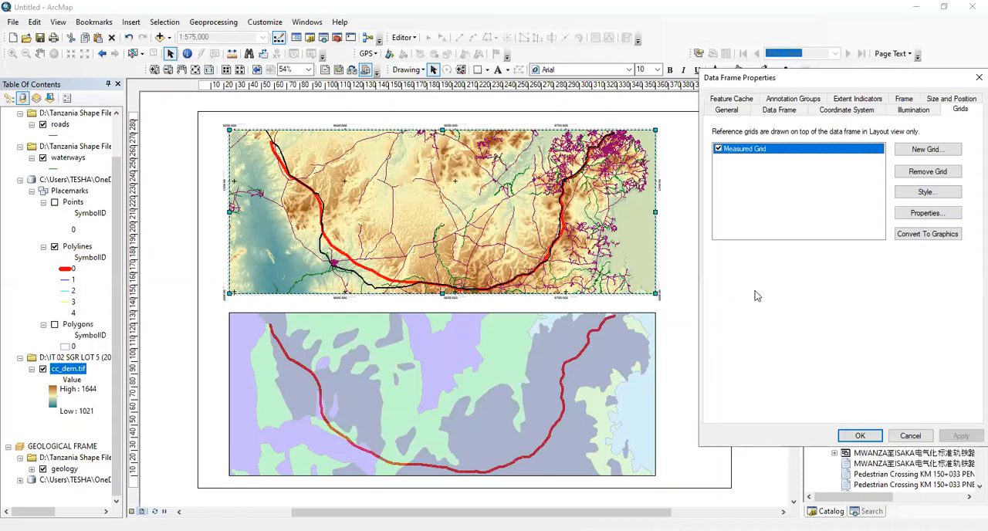
# Set the measured grid's X and Y axis intervals to 25000 m and apply the change, accepting the differing geographic coordinate system
pyautogui.click(920, 215)
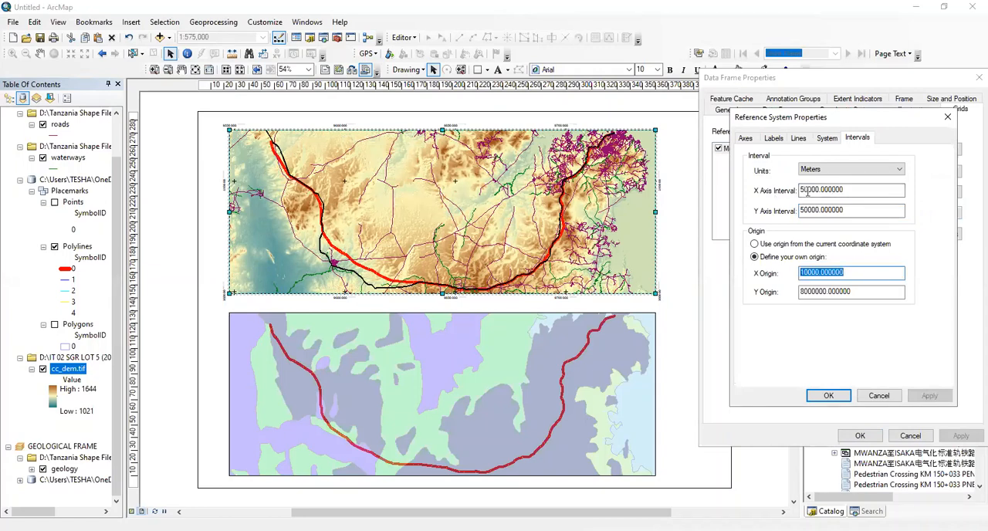
pyautogui.moveTo(807, 193); pyautogui.dragTo(789, 196)
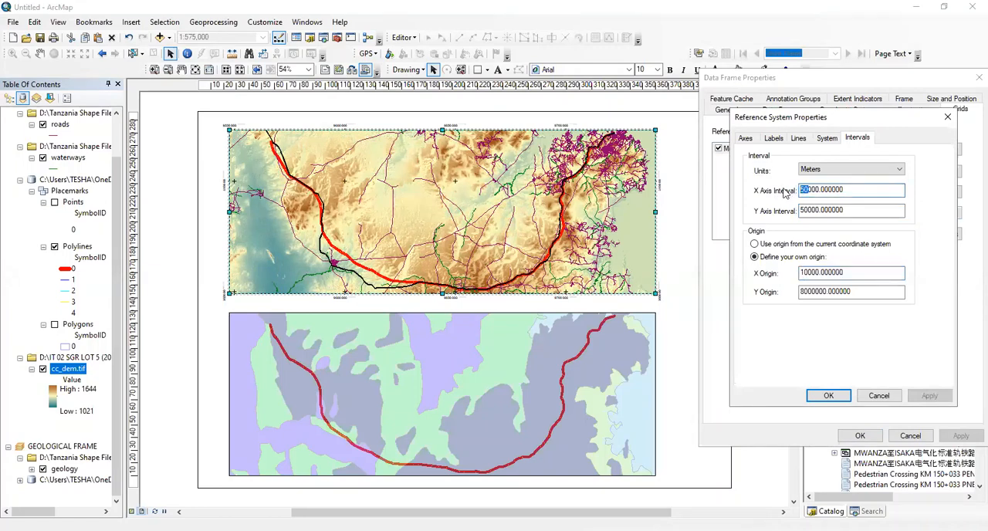
pyautogui.write('25')
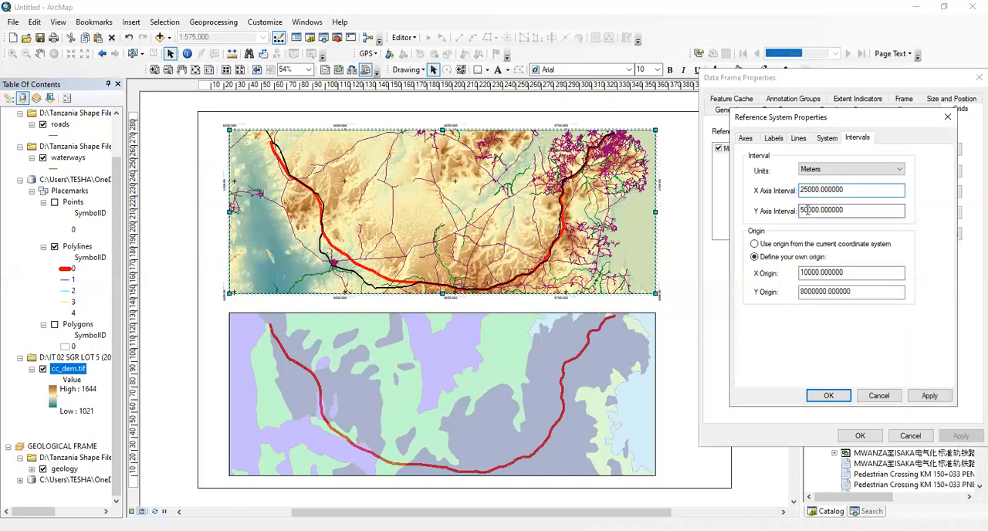
pyautogui.moveTo(807, 209); pyautogui.dragTo(781, 211)
pyautogui.write('25')
pyautogui.press('Tab')
pyautogui.click(929, 395)
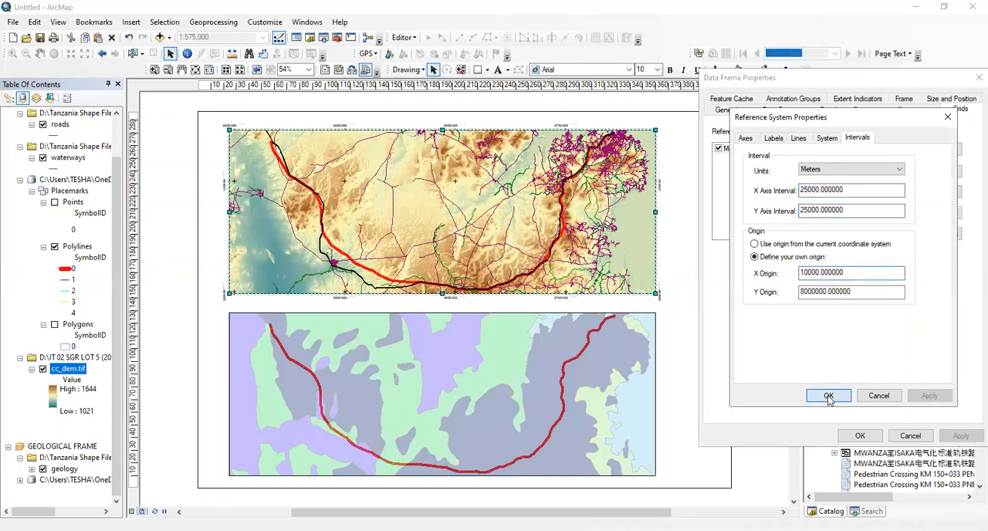
pyautogui.click(828, 395)
pyautogui.click(959, 436)
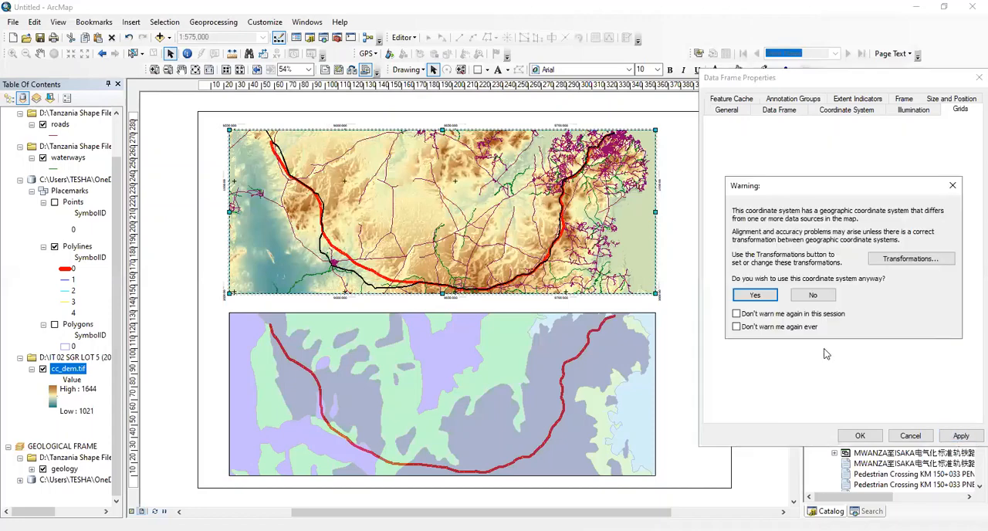
pyautogui.click(775, 300)
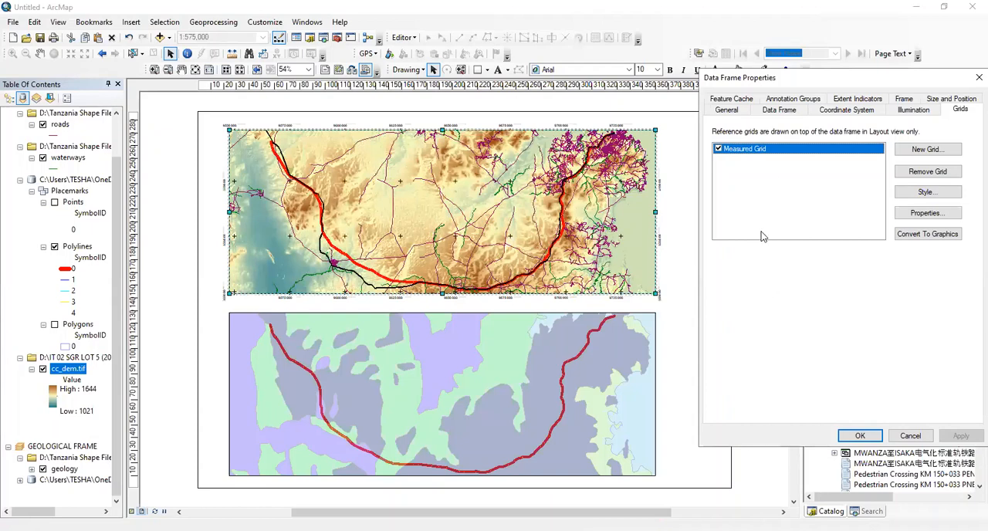
# Set the measured grid's label font to Times New Roman at size 12
pyautogui.click(933, 214)
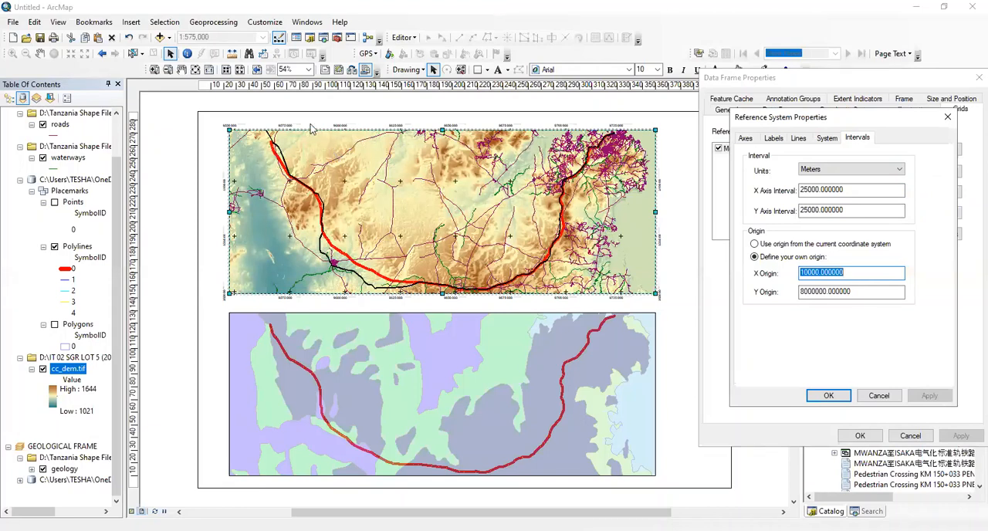
pyautogui.click(768, 139)
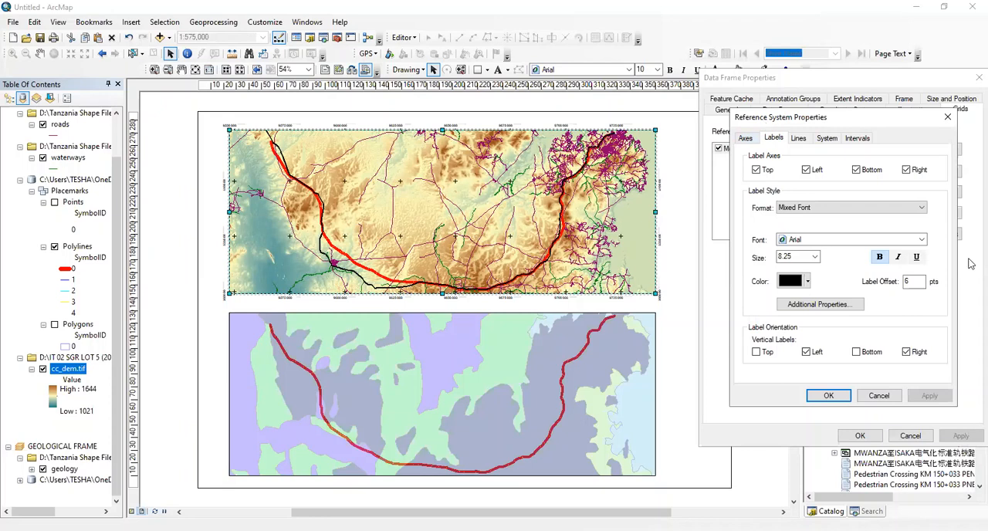
pyautogui.click(922, 241)
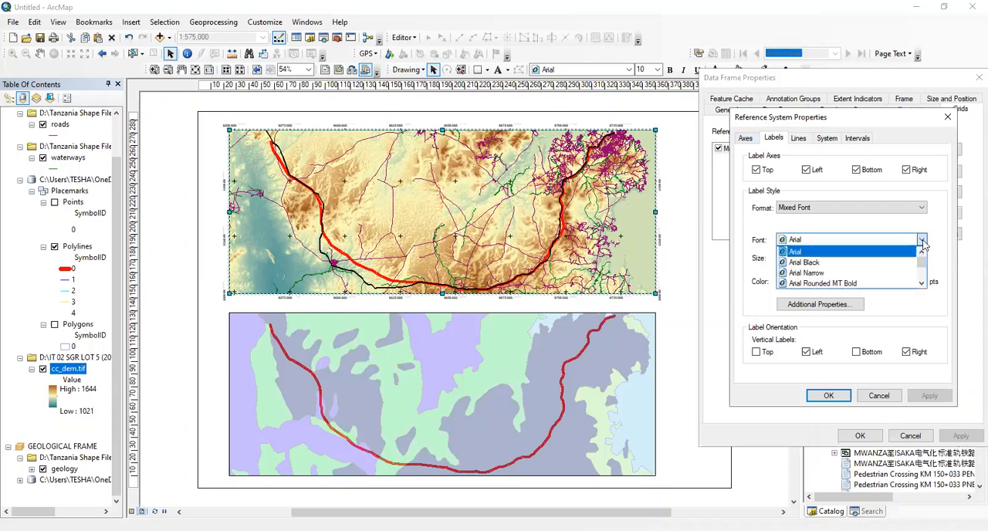
pyautogui.write('ti')
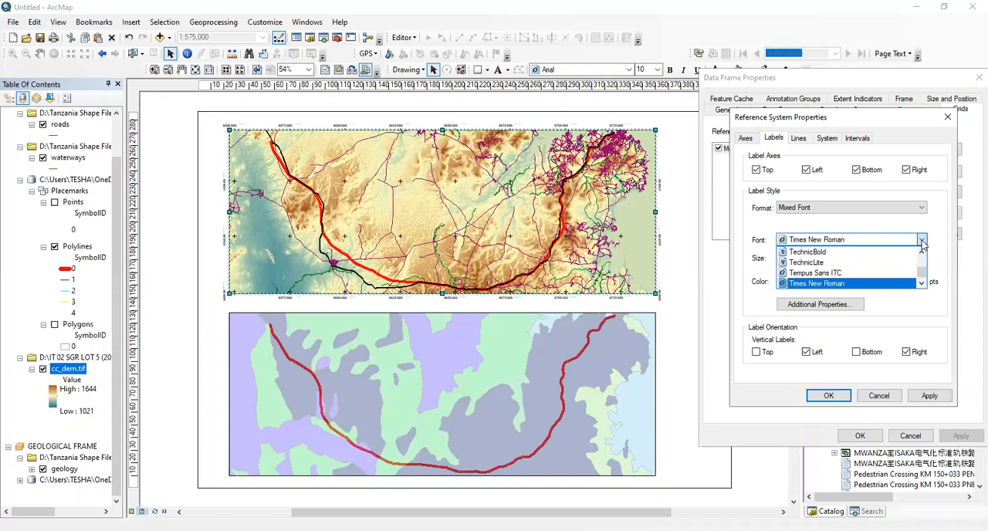
pyautogui.press('Return')
pyautogui.click(813, 258)
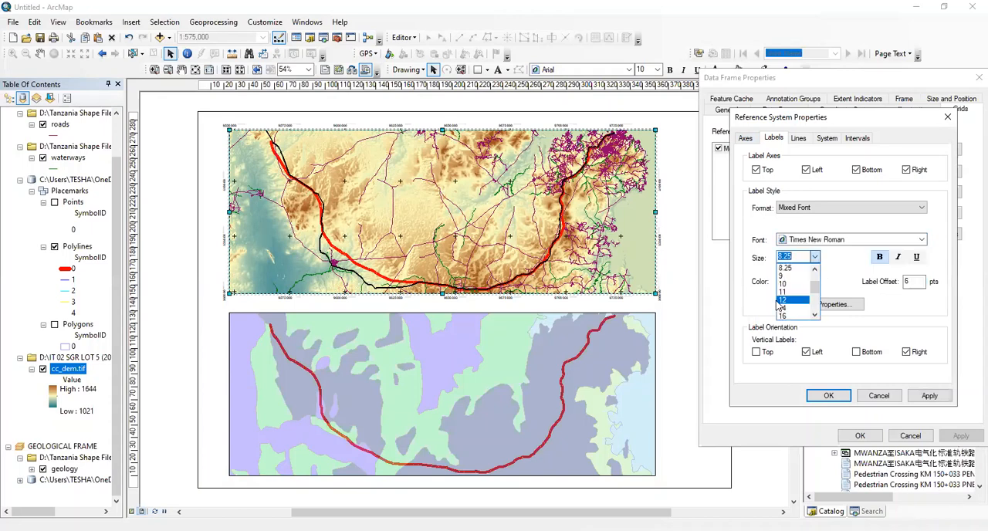
pyautogui.click(777, 301)
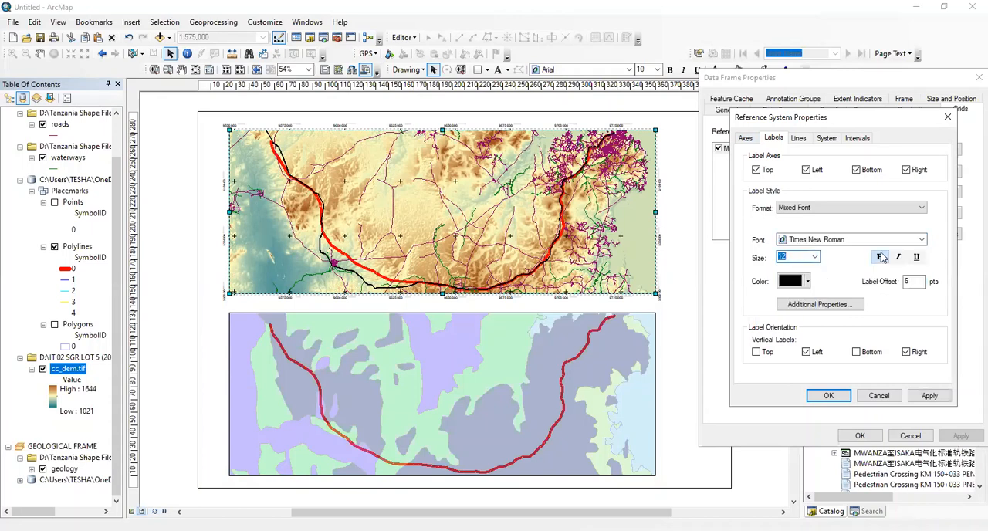
pyautogui.click(880, 257)
# Turn off the measured grid's bottom and right axis labels and apply the label changes to the topographical frame
pyautogui.click(856, 169)
pyautogui.click(907, 169)
pyautogui.click(928, 395)
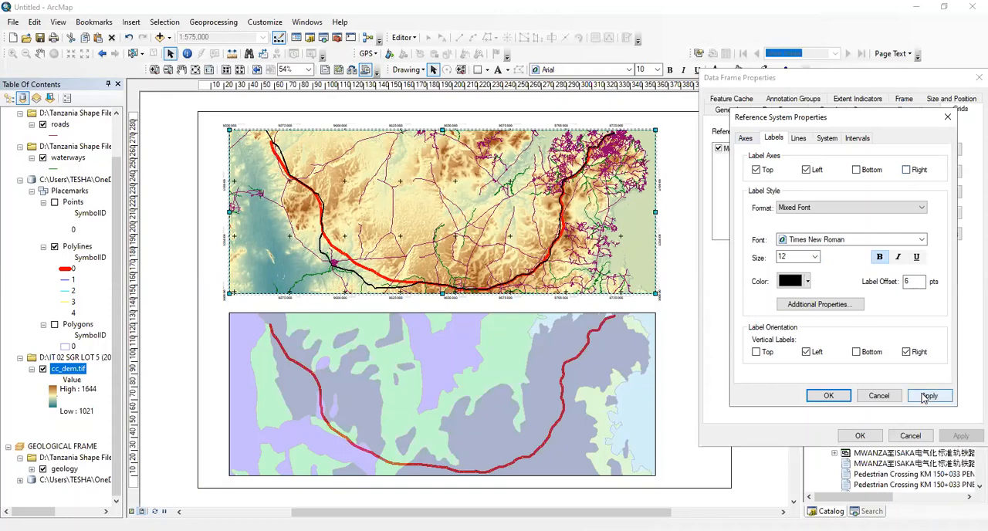
pyautogui.click(829, 395)
pyautogui.click(959, 435)
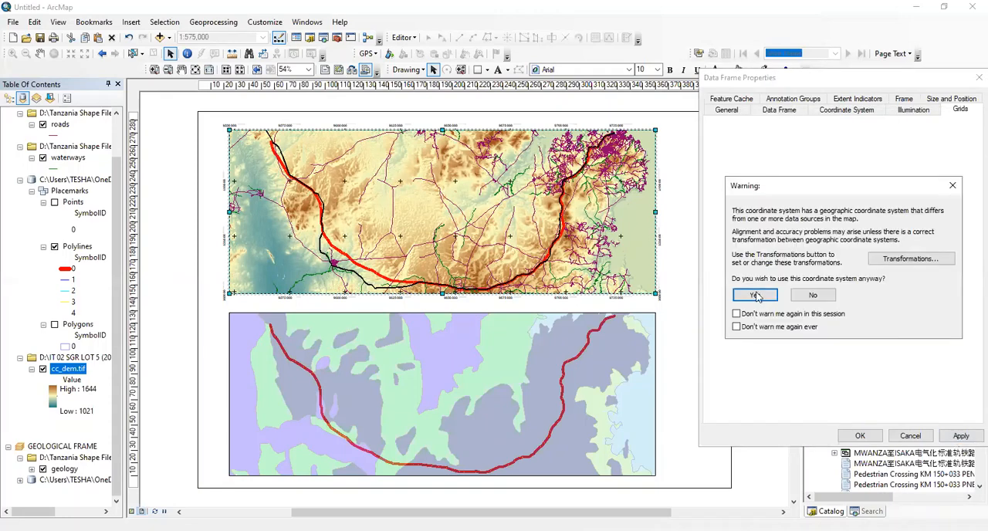
pyautogui.click(755, 296)
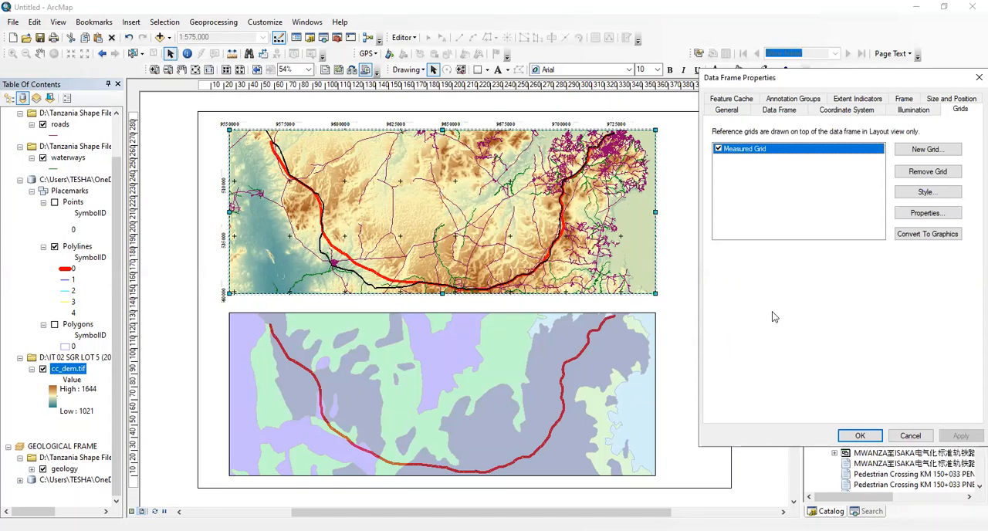
# Start a new graticule named Graticule with tick marks and labels, using a red X marker for the ticks
pyautogui.click(912, 150)
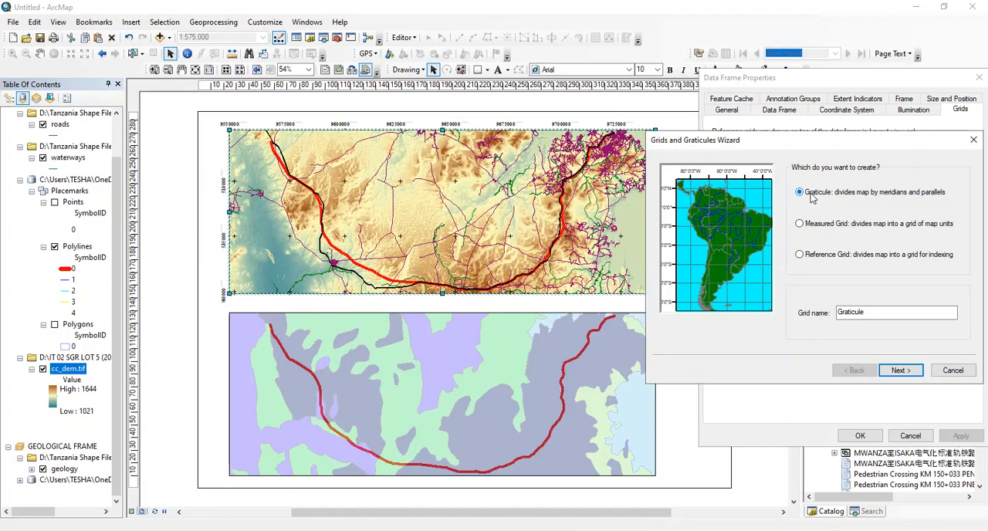
pyautogui.click(896, 371)
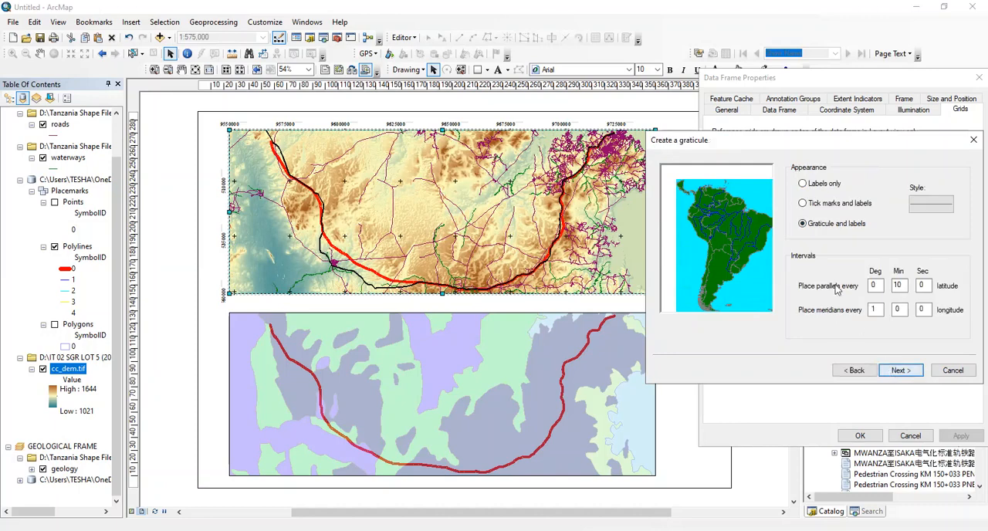
pyautogui.click(839, 205)
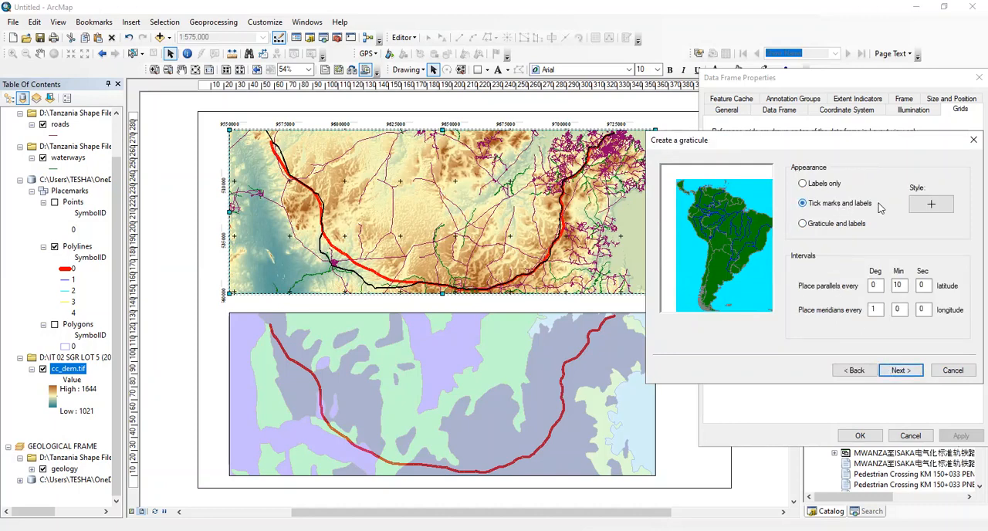
pyautogui.click(938, 207)
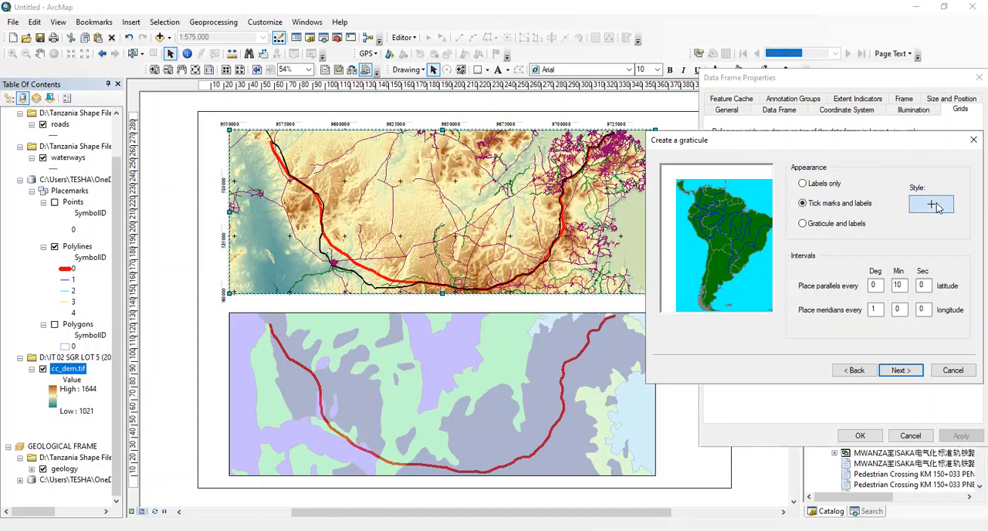
pyautogui.scroll(-5, 804, 236)
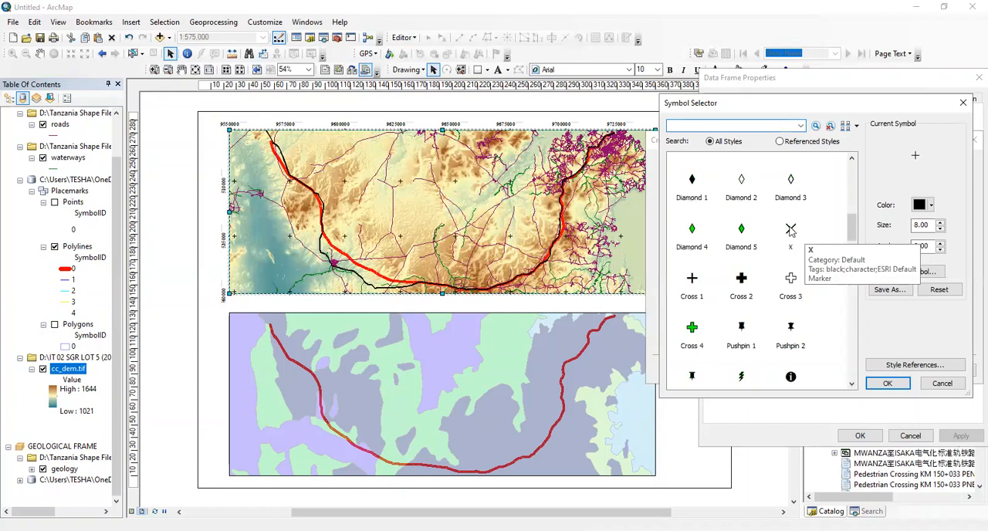
pyautogui.click(790, 230)
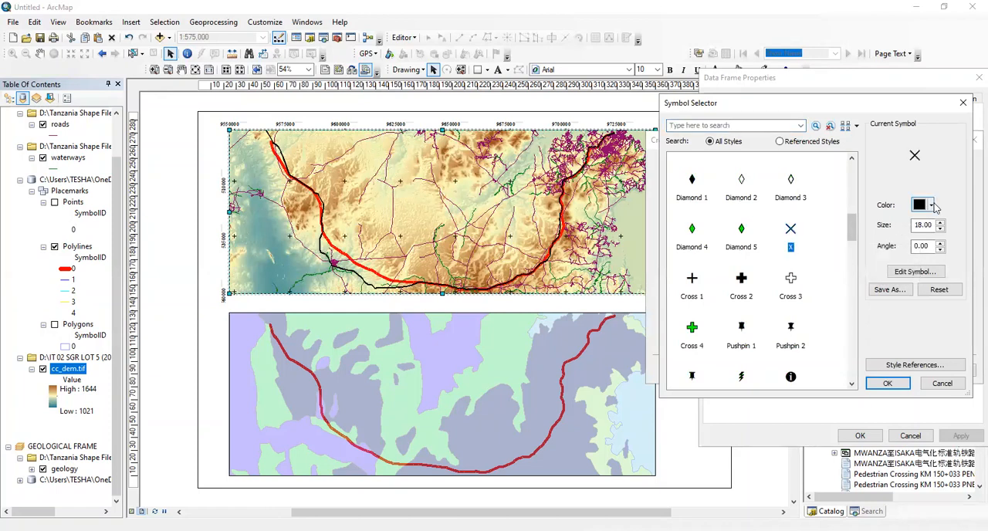
pyautogui.click(931, 207)
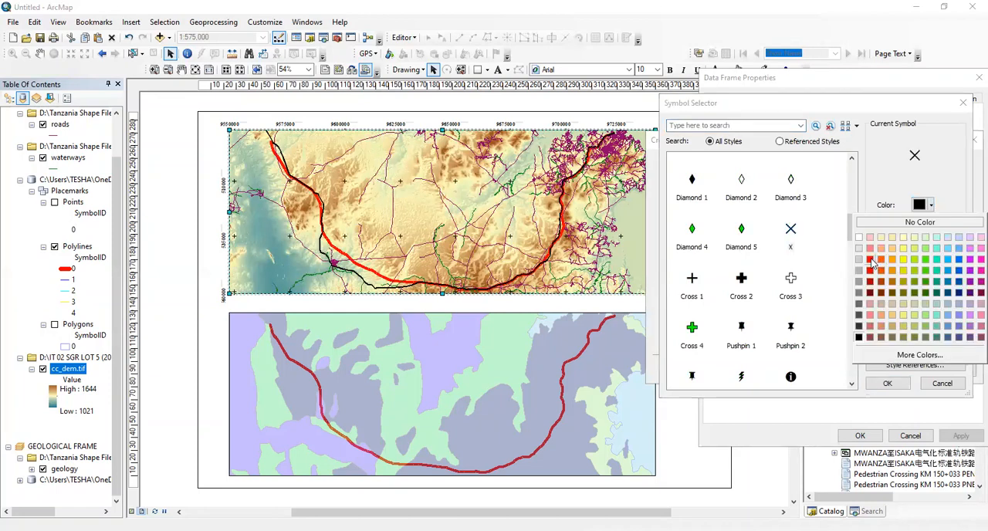
pyautogui.click(875, 262)
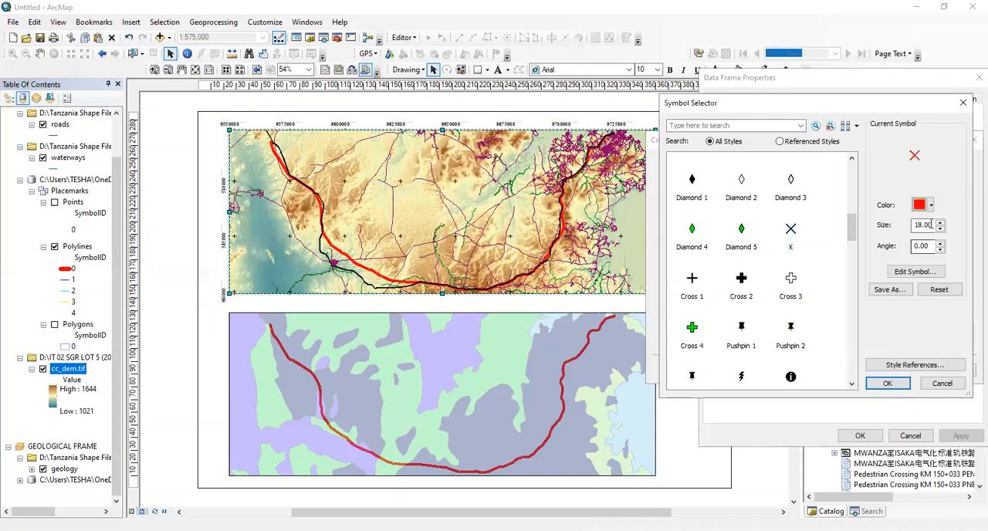
pyautogui.click(899, 382)
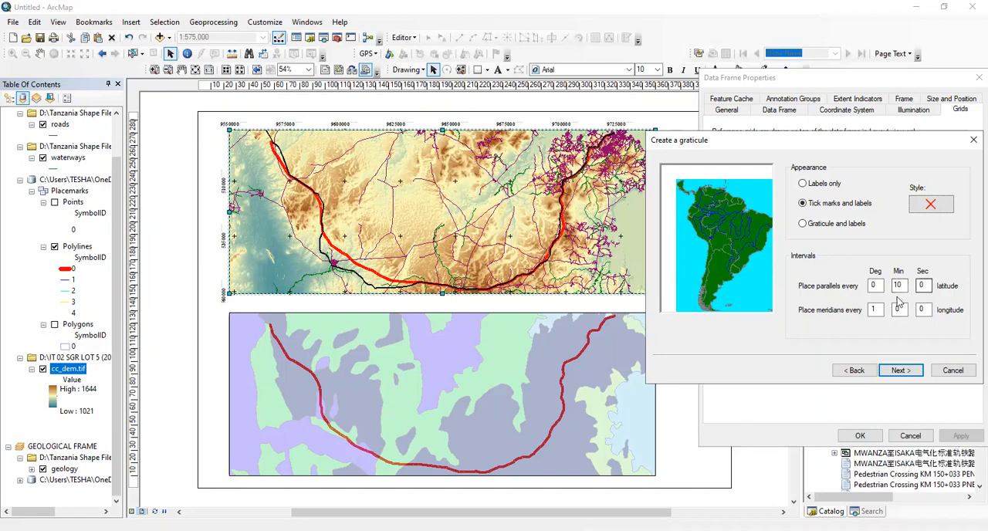
# Try graticule intervals of 5 degrees for both parallels and meridians
pyautogui.doubleClick(874, 285)
pyautogui.write('1')
pyautogui.doubleClick(899, 285)
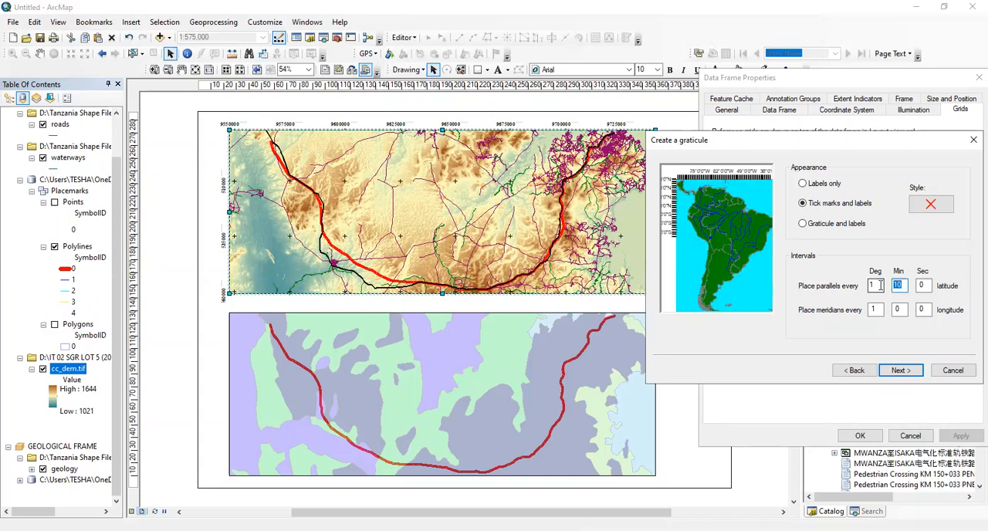
pyautogui.click(880, 285)
pyautogui.moveTo(879, 285); pyautogui.dragTo(854, 313)
pyautogui.write('5')
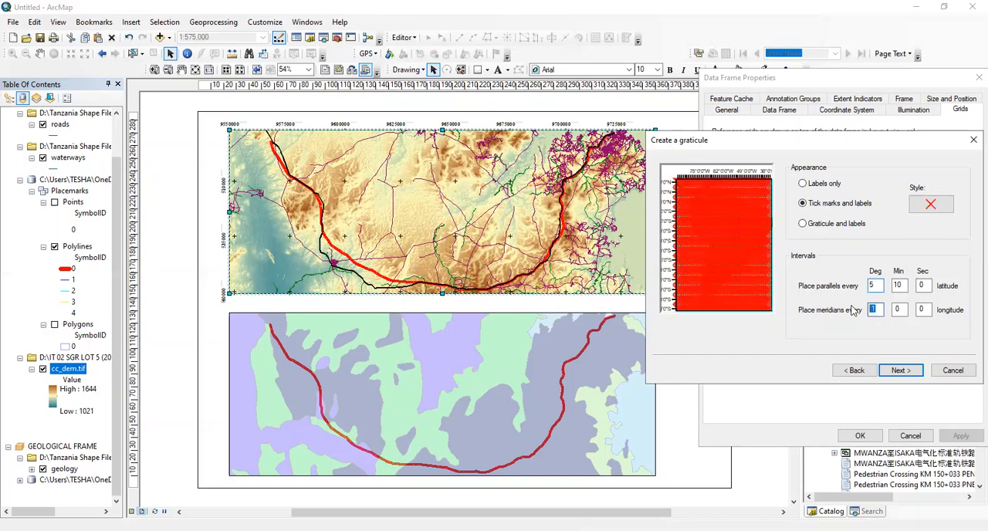
pyautogui.write('5')
# Set the graticule's parallels to every 10 degrees 0 minutes and its meridians to every 10 degrees
pyautogui.doubleClick(898, 285)
pyautogui.write('0')
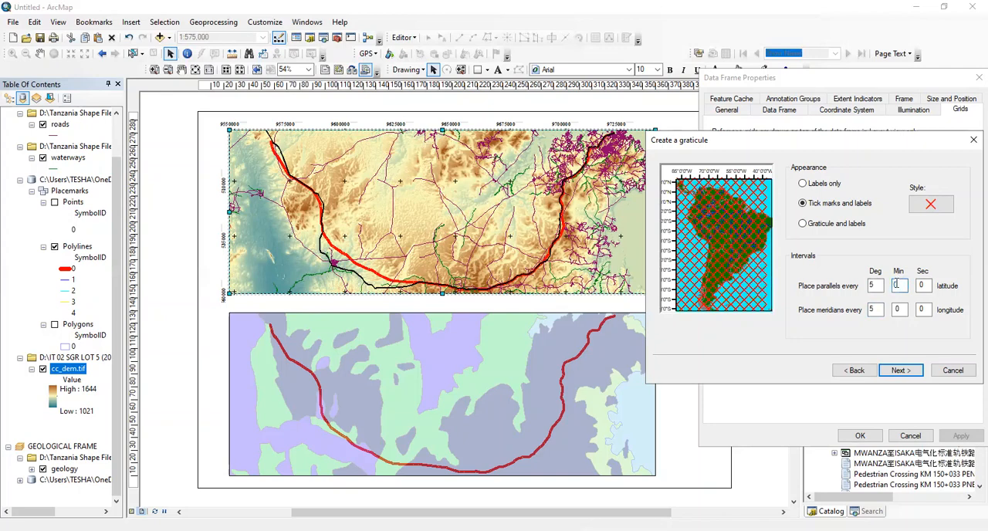
pyautogui.doubleClick(876, 285)
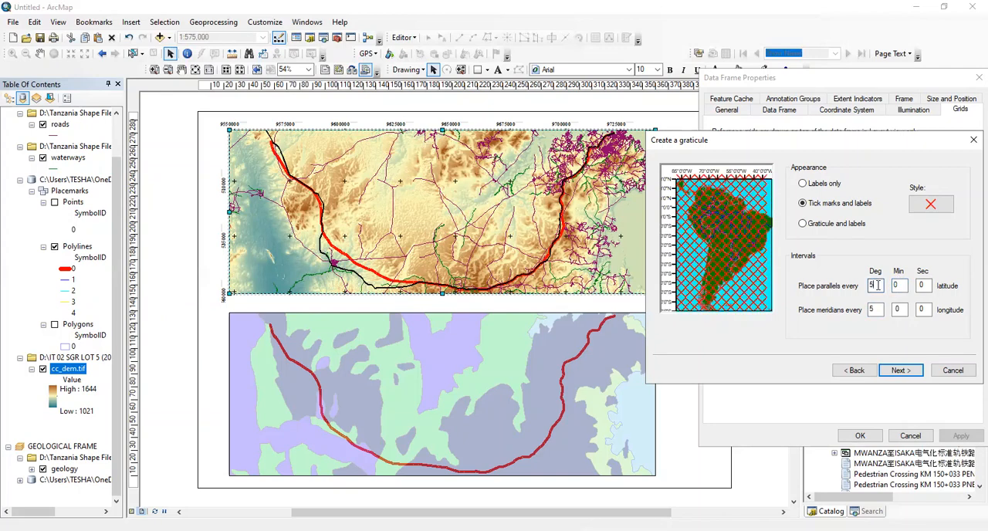
pyautogui.write('10')
pyautogui.doubleClick(872, 308)
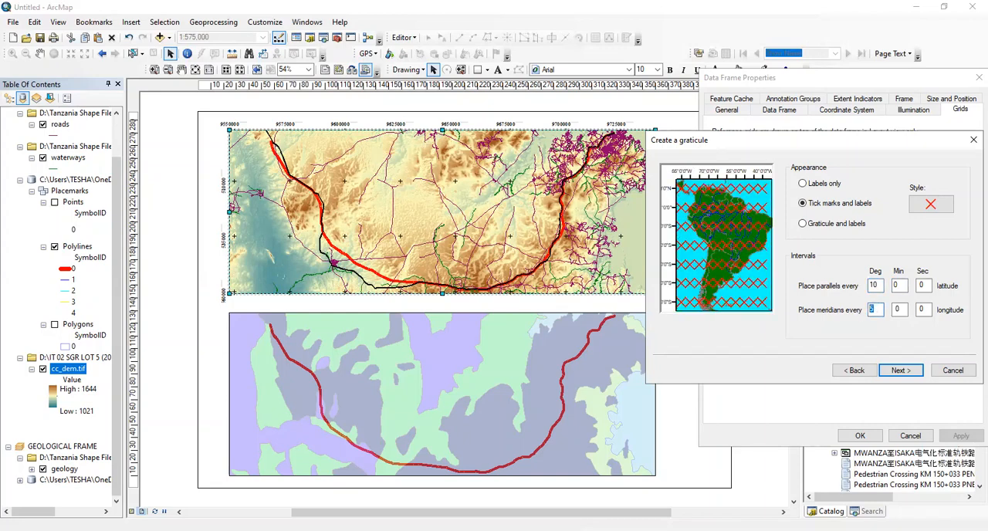
pyautogui.write('10')
# Finish the graticule with the default label and border options and apply it to the topographical frame despite the differing geographic coordinate system
pyautogui.click(903, 369)
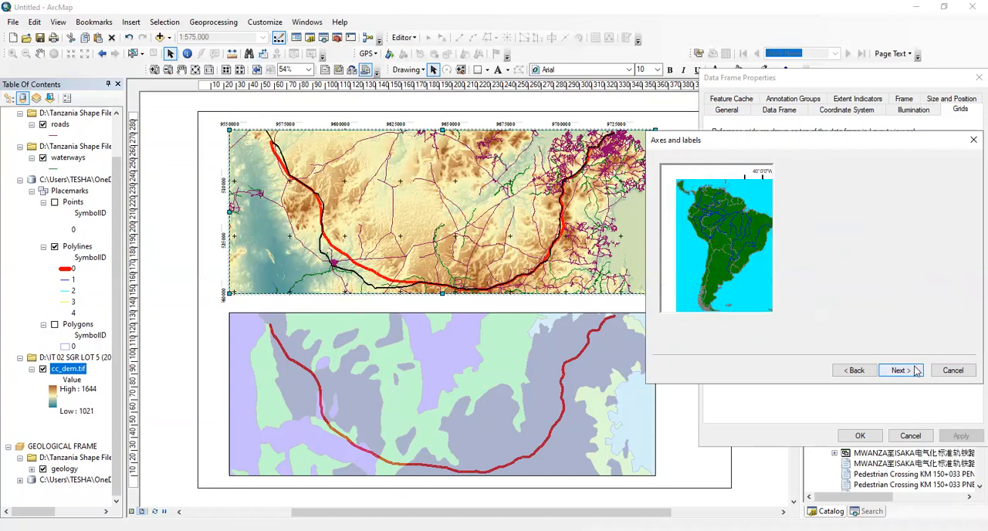
pyautogui.click(904, 369)
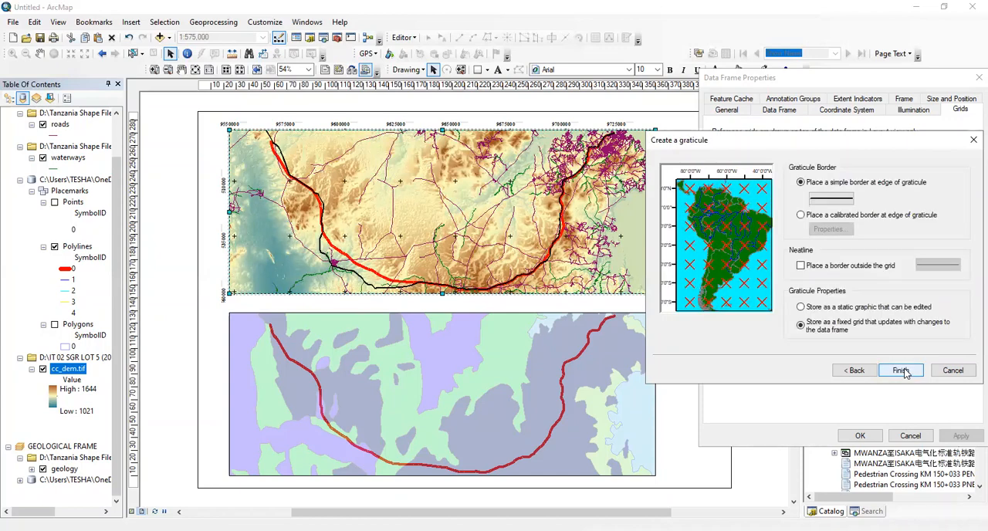
pyautogui.click(903, 370)
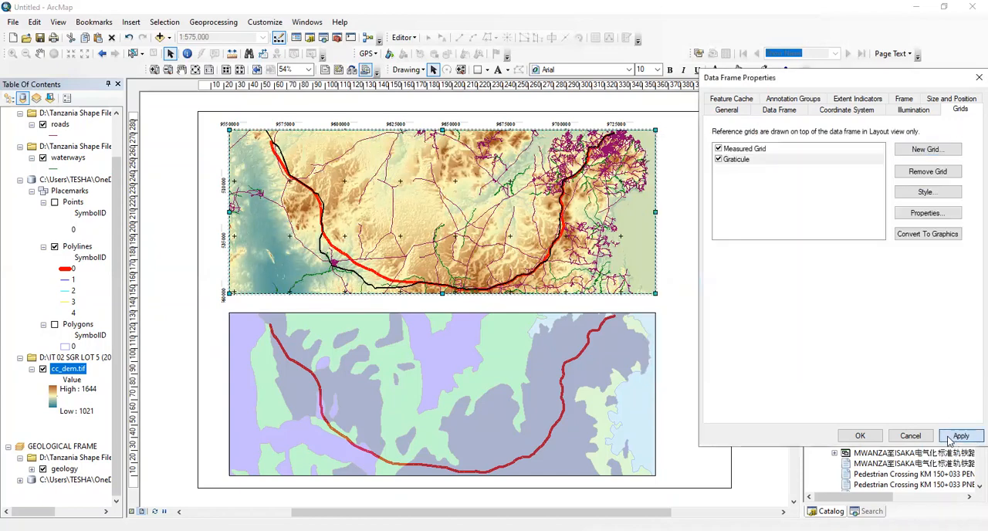
pyautogui.click(950, 437)
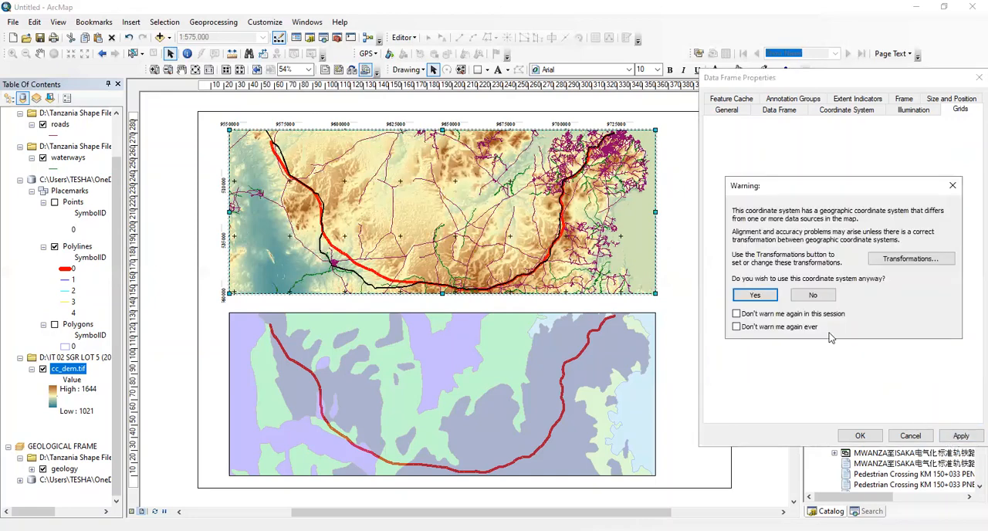
pyautogui.click(754, 295)
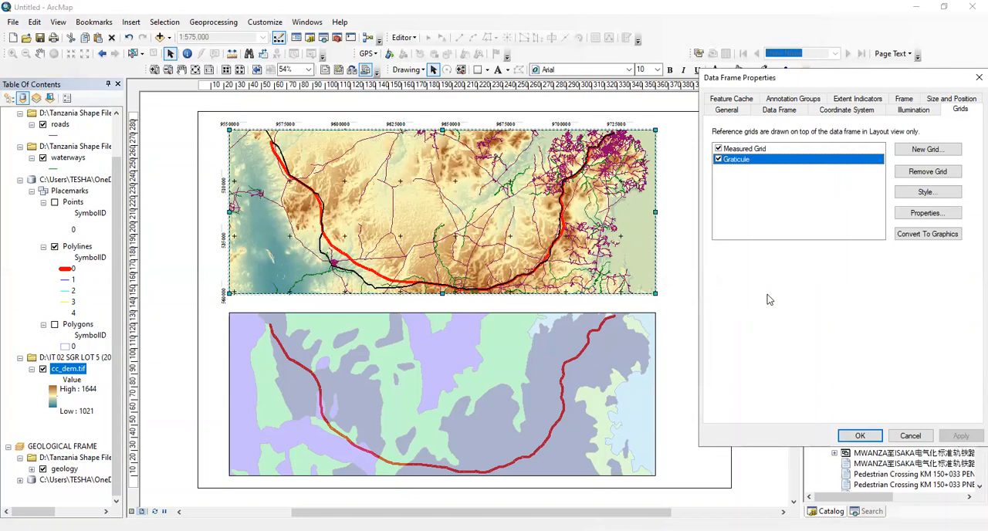
# Set the graticule's X axis interval to 0 degrees 15 minutes in its reference system properties
pyautogui.click(917, 215)
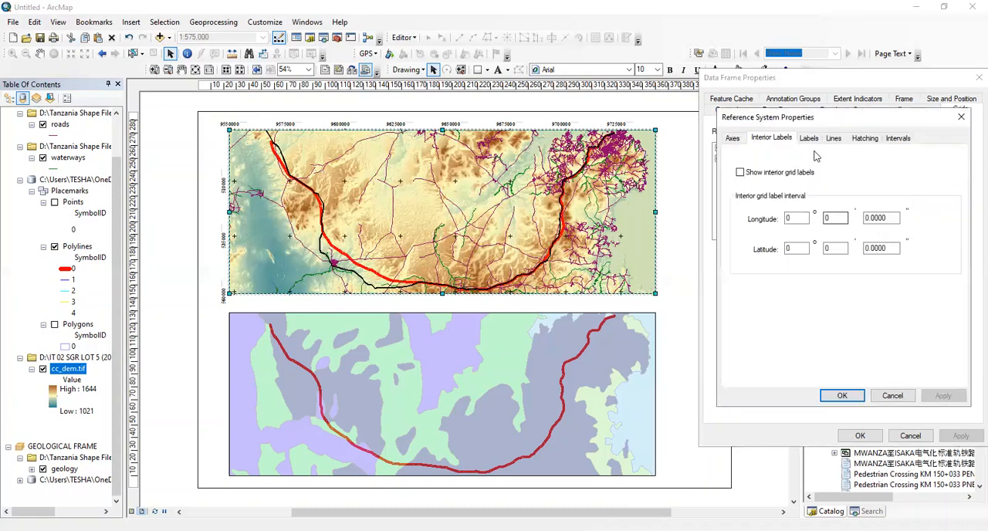
pyautogui.click(898, 138)
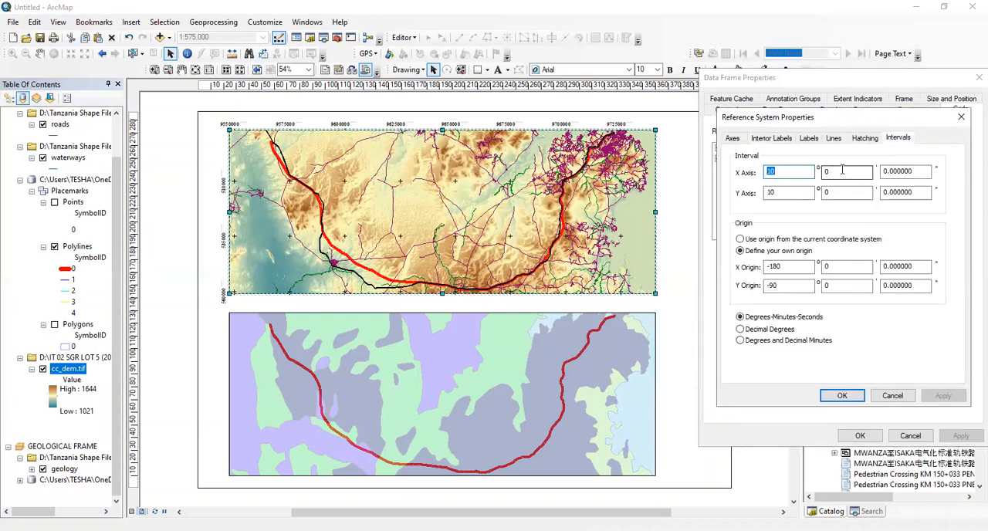
pyautogui.moveTo(838, 172); pyautogui.dragTo(792, 170)
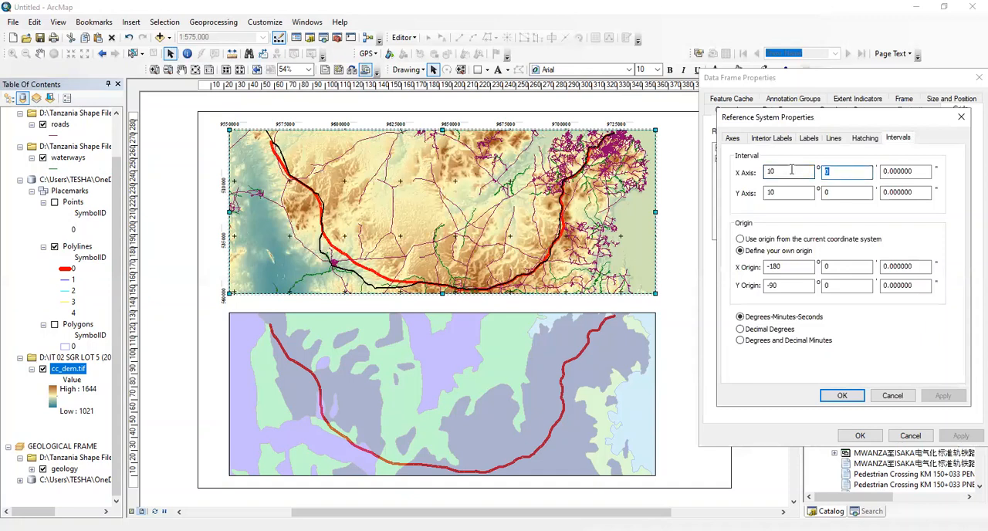
pyautogui.write('15')
pyautogui.hotkey('shift', 'Tab')
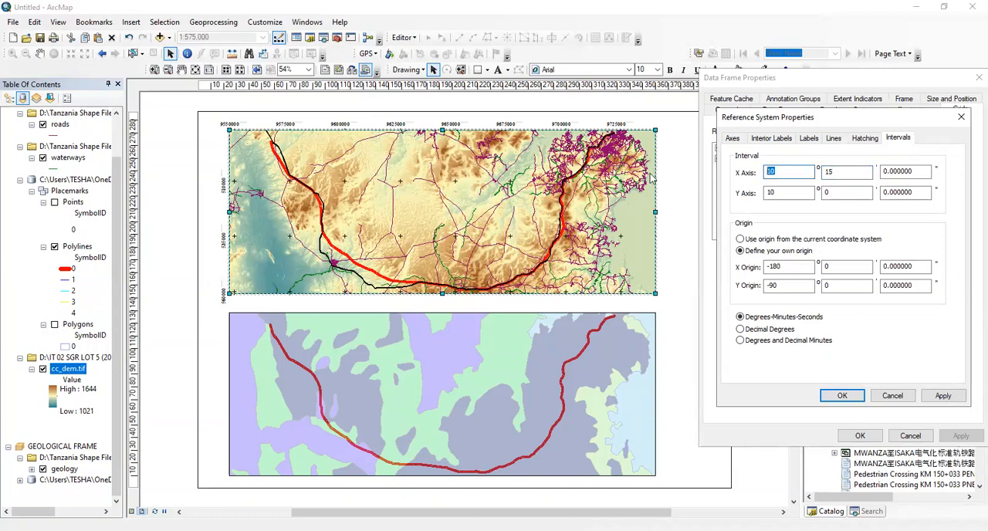
pyautogui.write('0')
# Set the graticule's Y axis interval to 0 degrees 15 minutes and apply it despite the differing geographic coordinate system
pyautogui.moveTo(777, 193); pyautogui.dragTo(735, 198)
pyautogui.write('0')
pyautogui.doubleClick(839, 193)
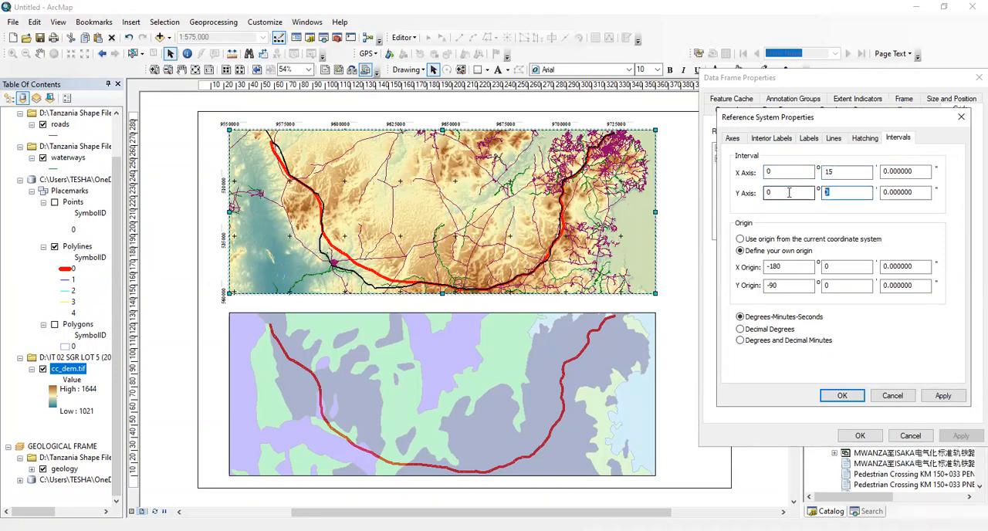
pyautogui.write('15')
pyautogui.click(943, 395)
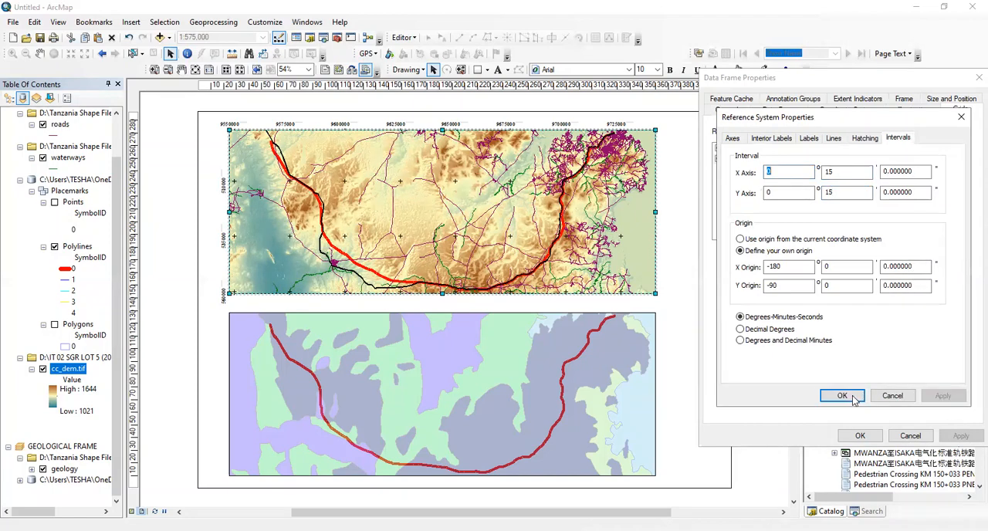
pyautogui.click(850, 396)
pyautogui.click(960, 435)
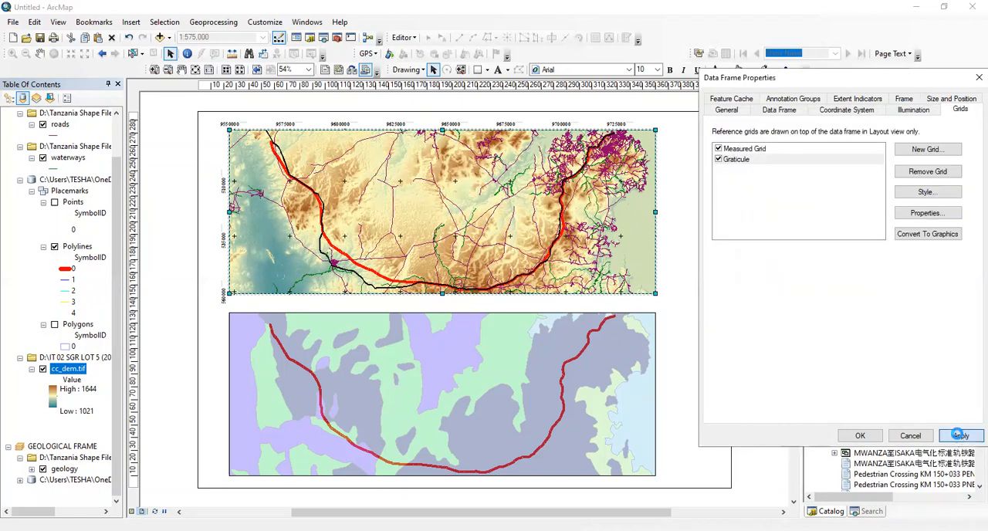
pyautogui.click(757, 298)
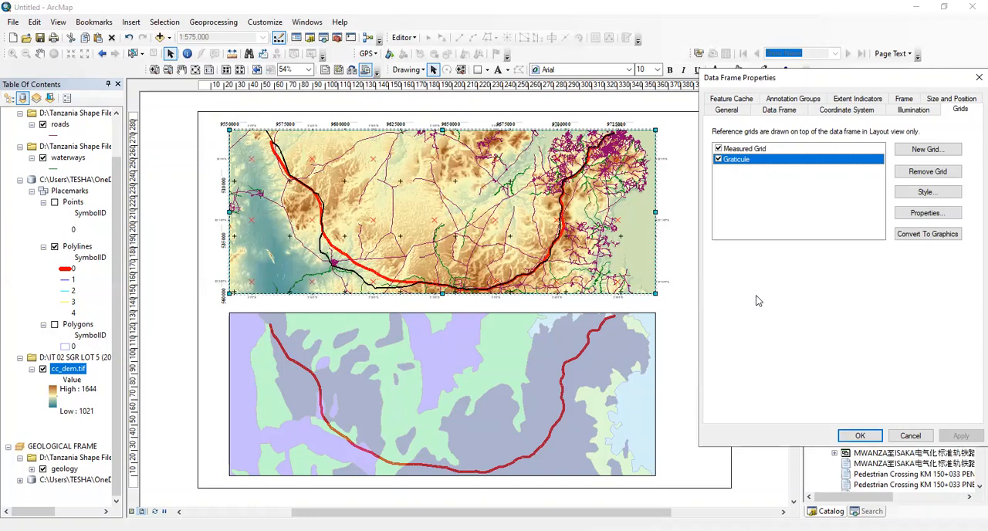
# Limit the graticule labels to the bottom and right axes, turning off the top and left ones
pyautogui.click(905, 214)
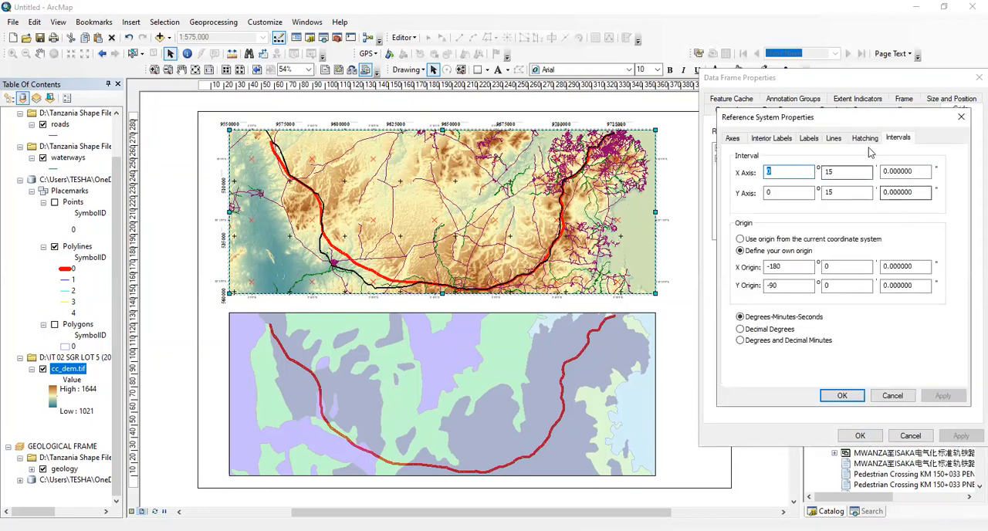
pyautogui.click(807, 139)
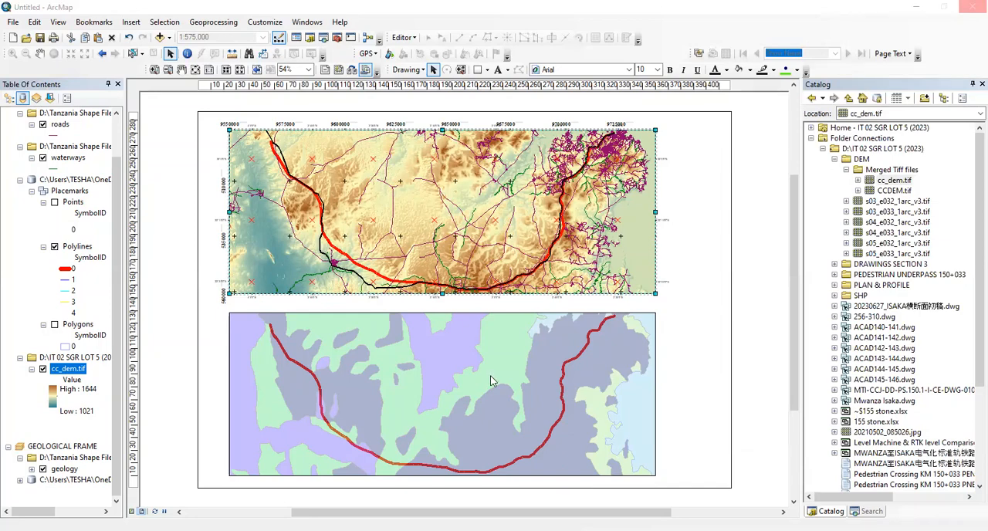
pyautogui.click(766, 164)
pyautogui.click(718, 164)
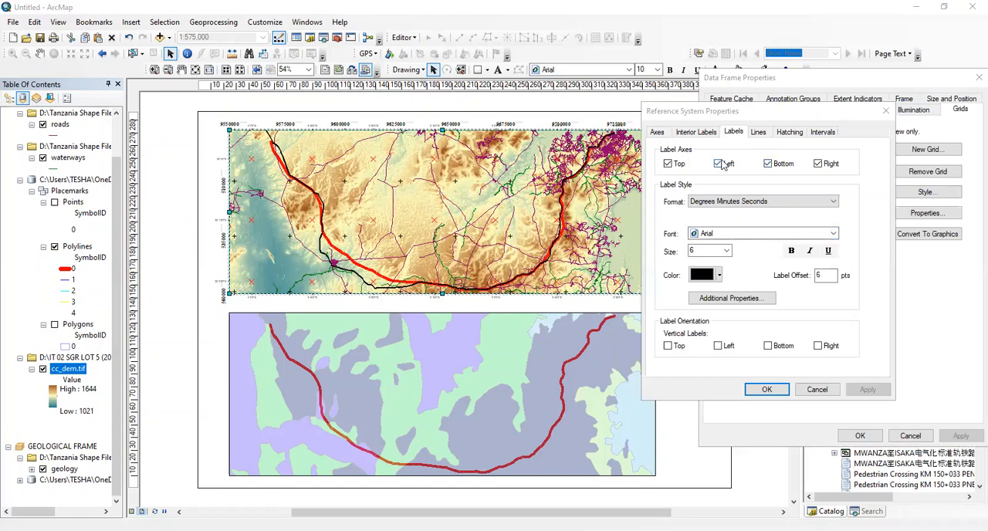
pyautogui.click(667, 164)
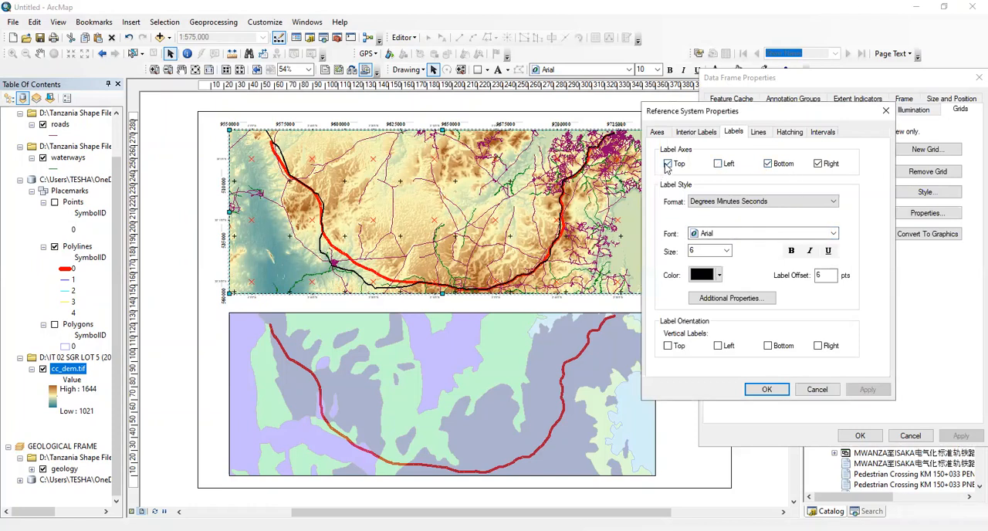
# Format the graticule labels in bold Times New Roman and change their font size
pyautogui.click(803, 234)
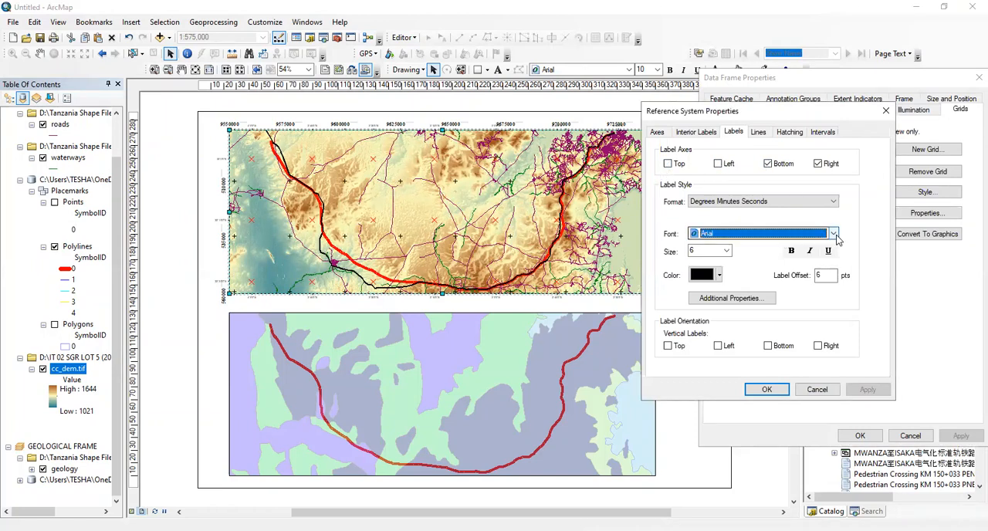
pyautogui.click(833, 235)
pyautogui.press('t')
pyautogui.press('i')
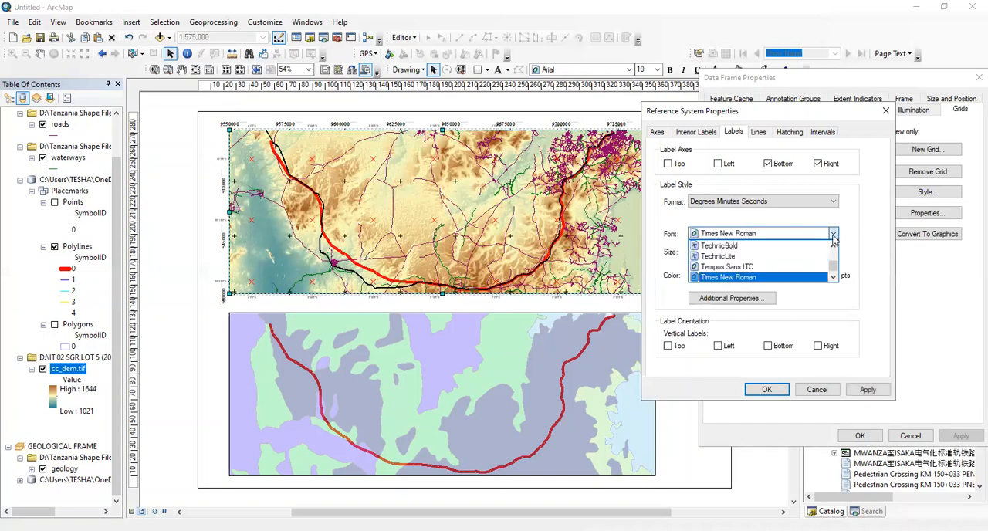
pyautogui.click(832, 235)
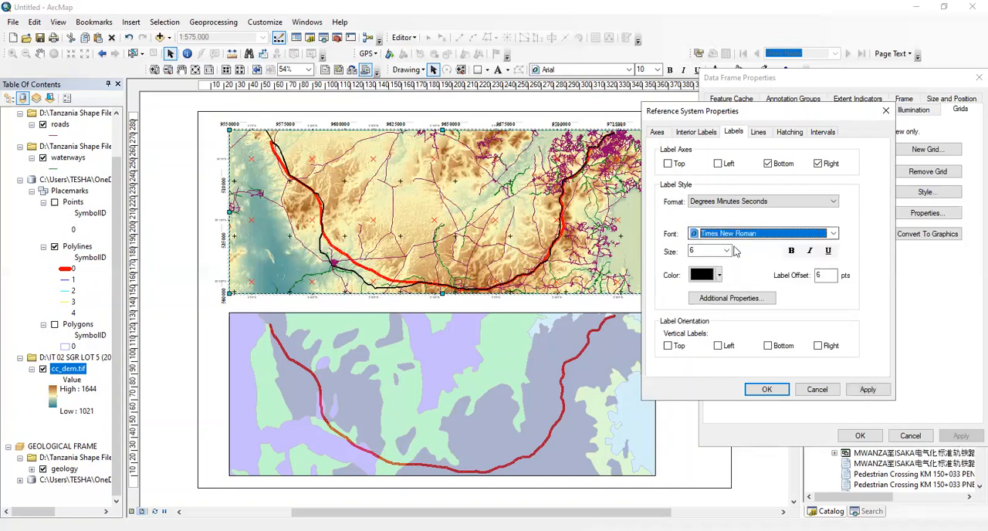
pyautogui.click(727, 252)
pyautogui.scroll(-2, 703, 266)
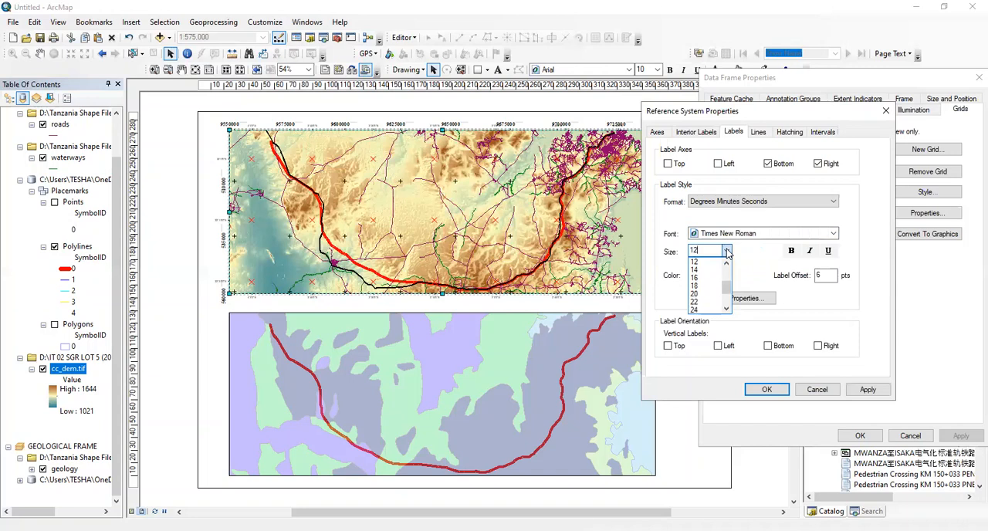
pyautogui.click(772, 262)
pyautogui.click(790, 251)
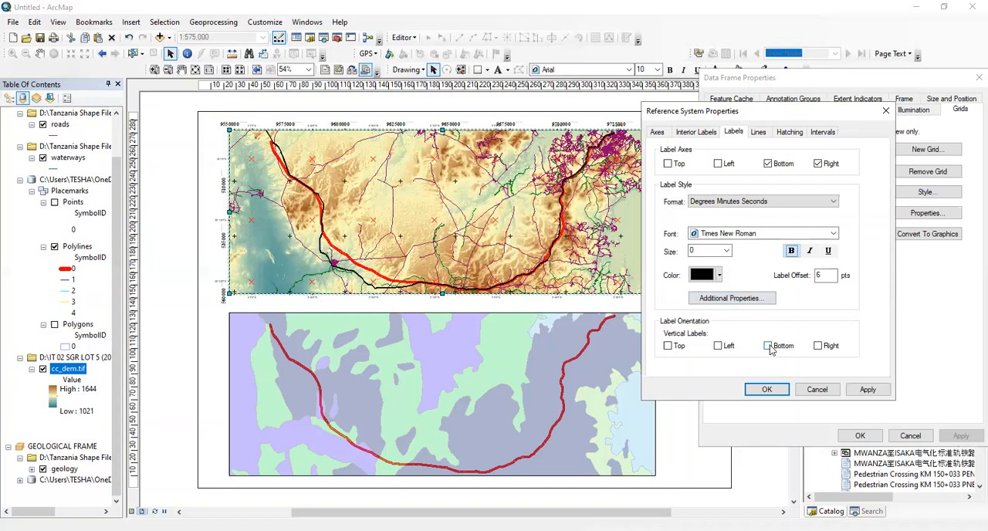
# Orient the graticule's right-axis labels vertically and apply the frame properties despite the differing geographic coordinate system
pyautogui.click(817, 346)
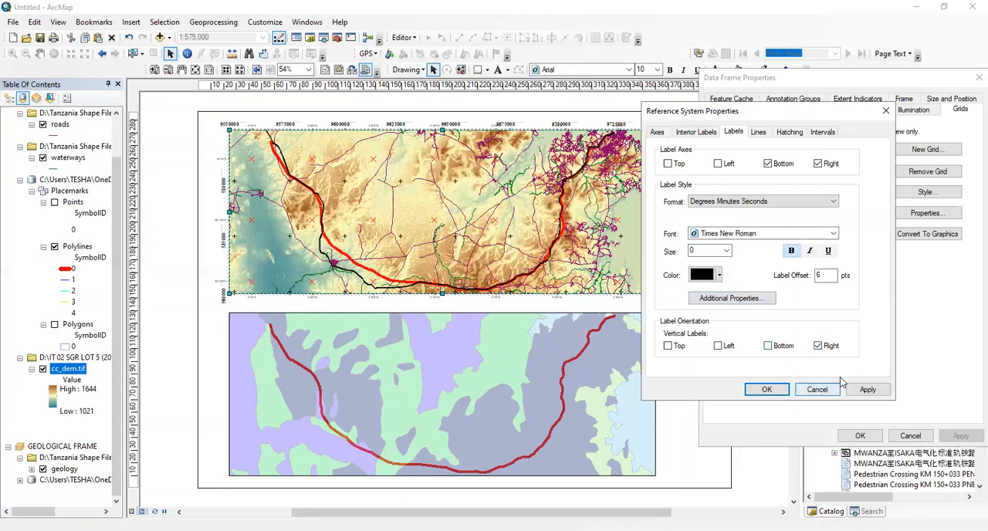
pyautogui.click(778, 390)
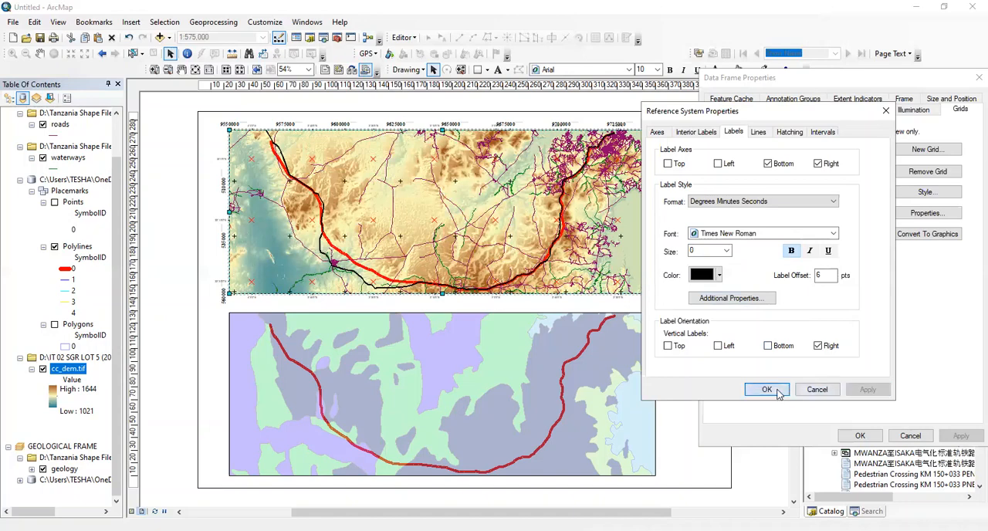
pyautogui.click(957, 437)
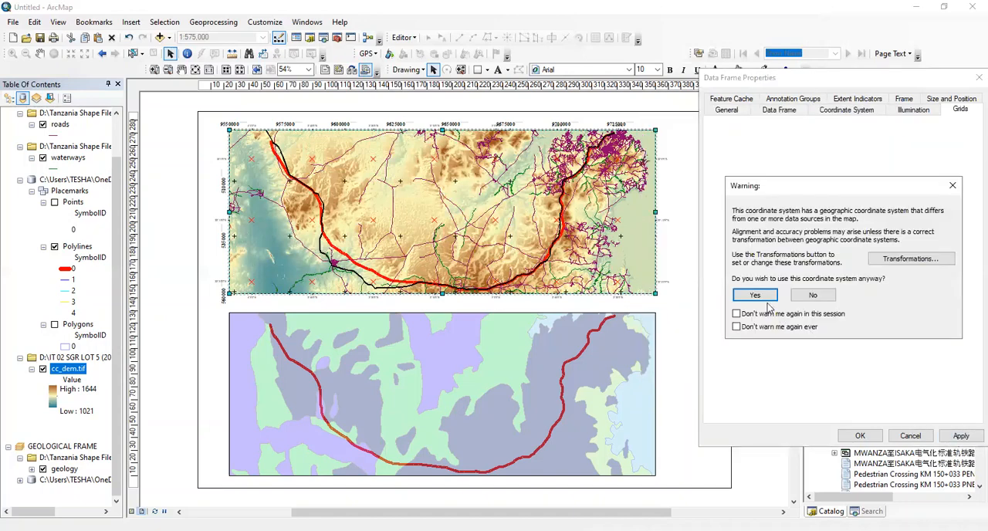
pyautogui.click(755, 296)
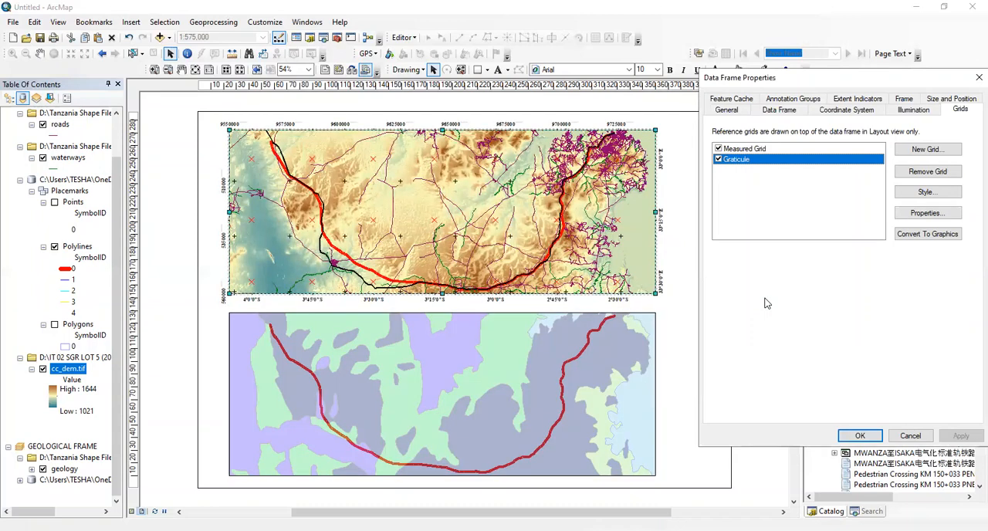
pyautogui.click(872, 435)
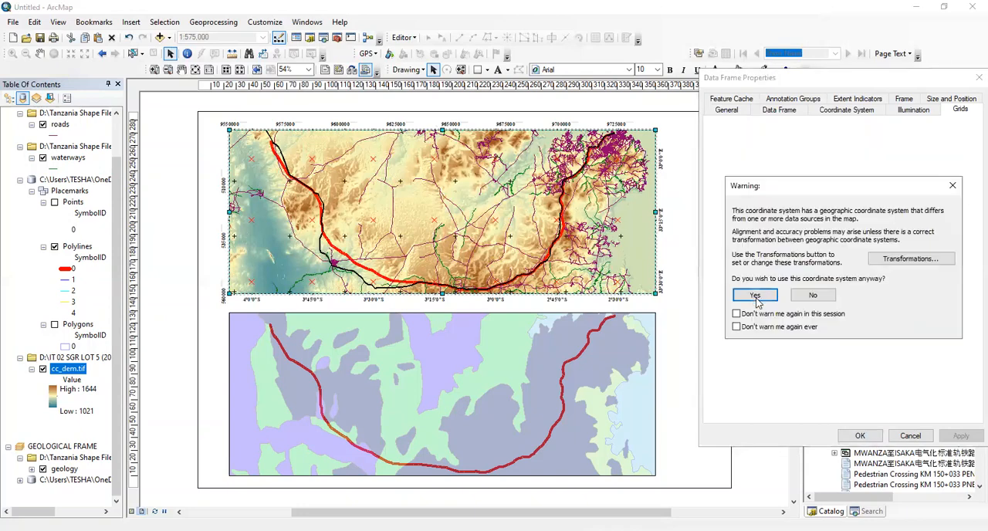
pyautogui.click(748, 294)
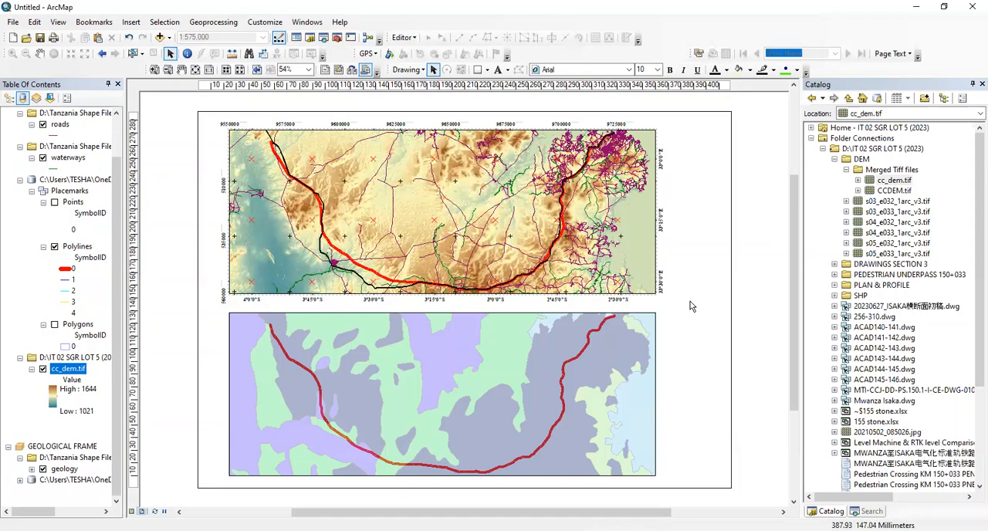
# Select the geological frame on the layout and collapse all layer source groups under TOPOGRAPHICAL FRAME
pyautogui.click(492, 360)
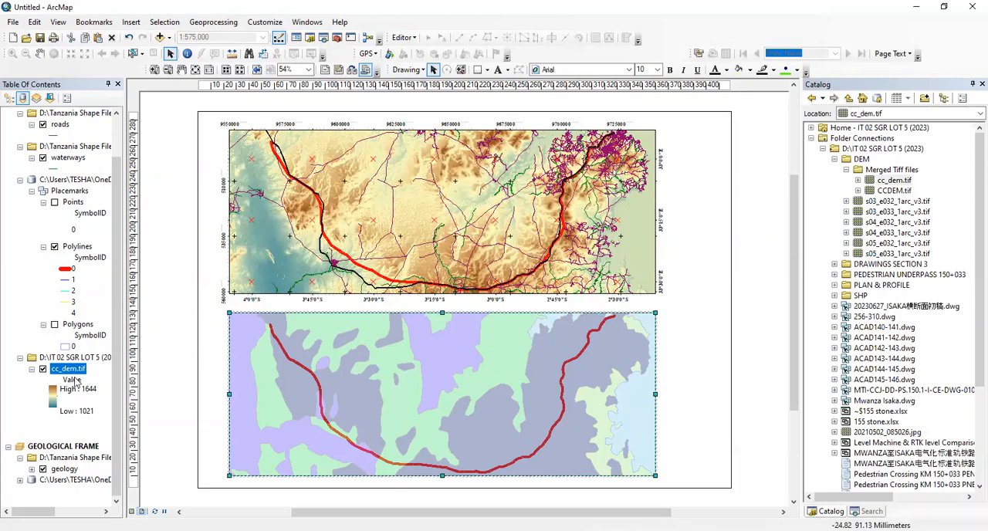
pyautogui.click(20, 357)
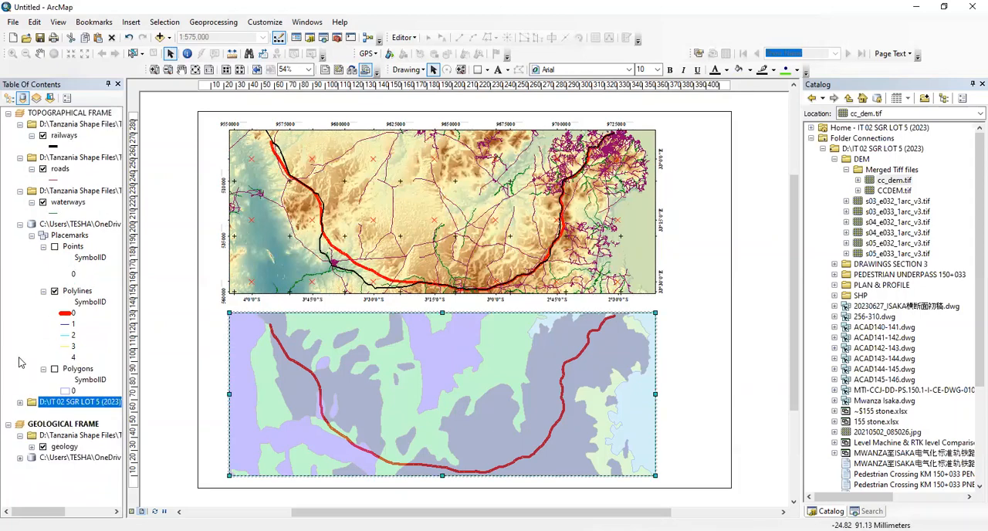
pyautogui.click(32, 235)
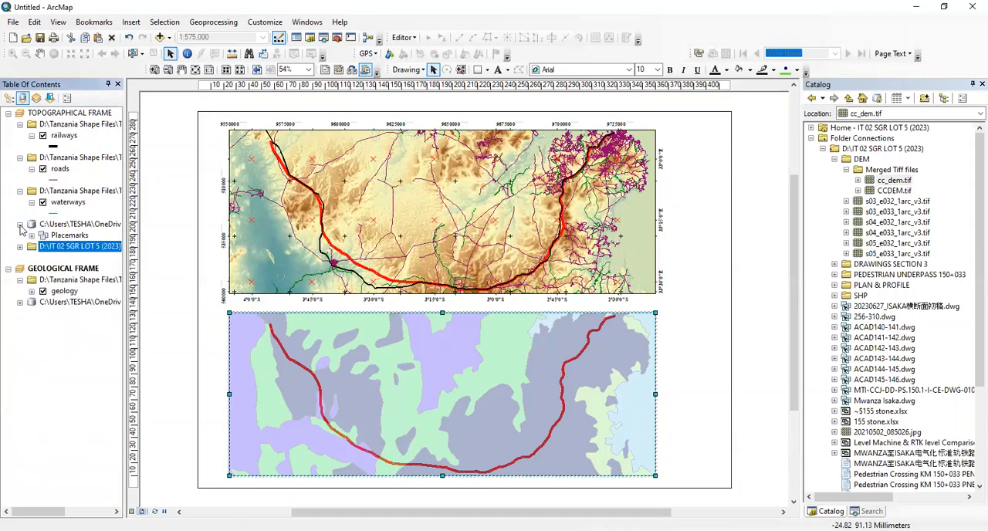
pyautogui.click(20, 223)
pyautogui.click(20, 191)
pyautogui.click(20, 157)
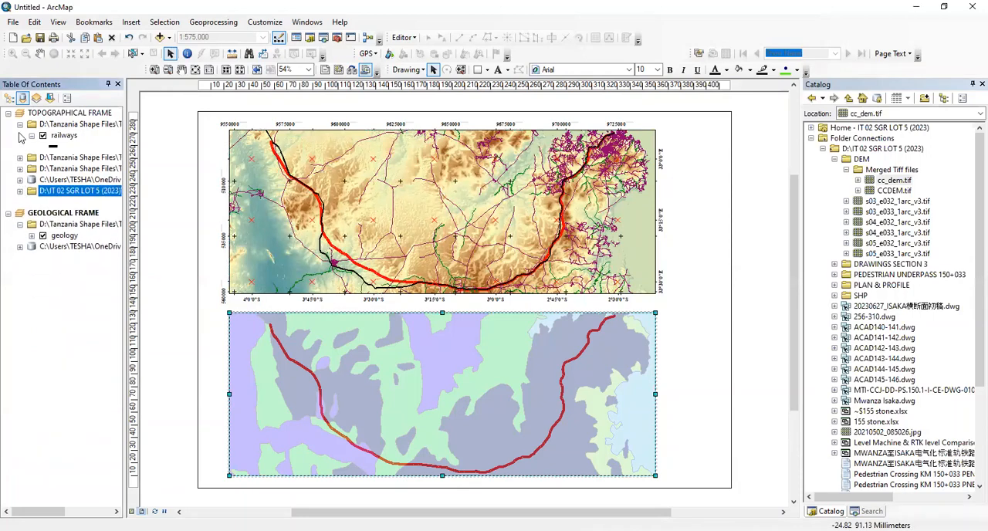
pyautogui.click(20, 125)
pyautogui.click(36, 286)
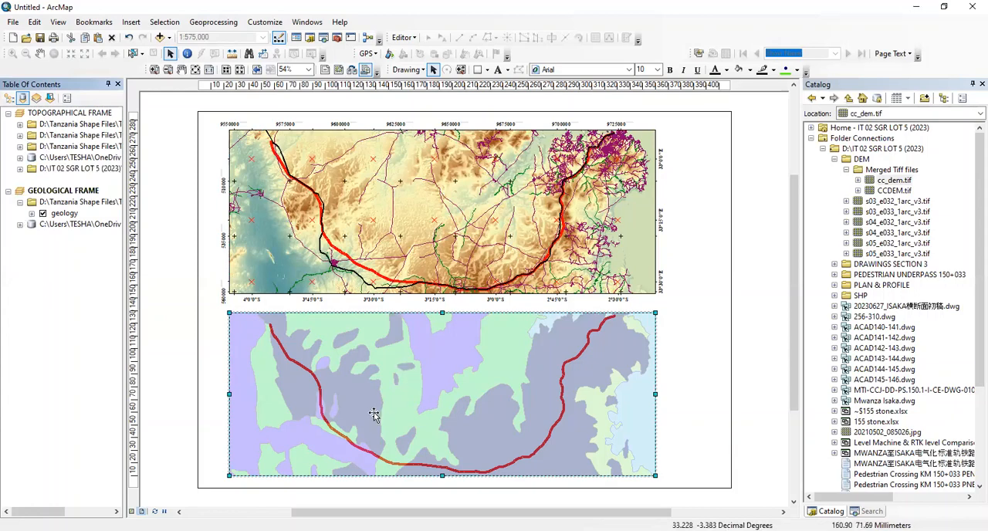
pyautogui.scroll(1, 373, 412)
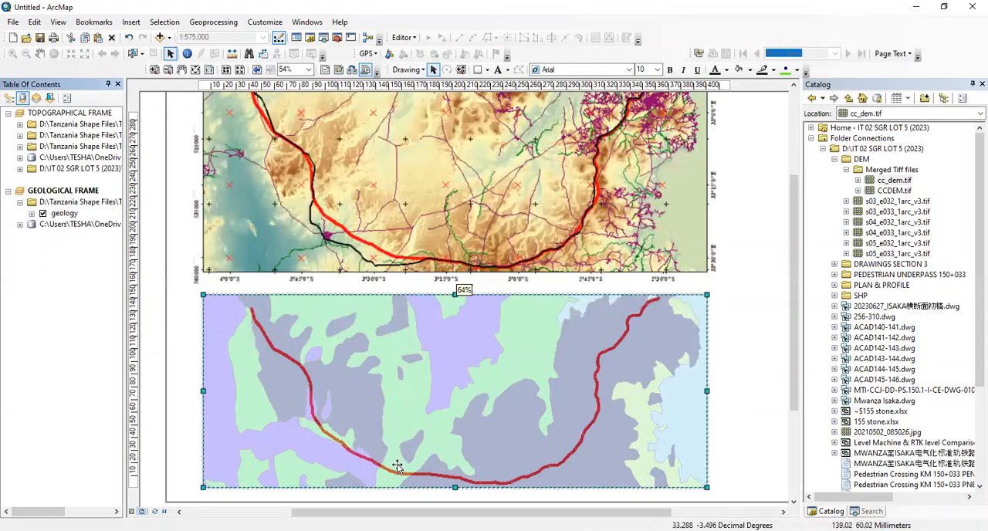